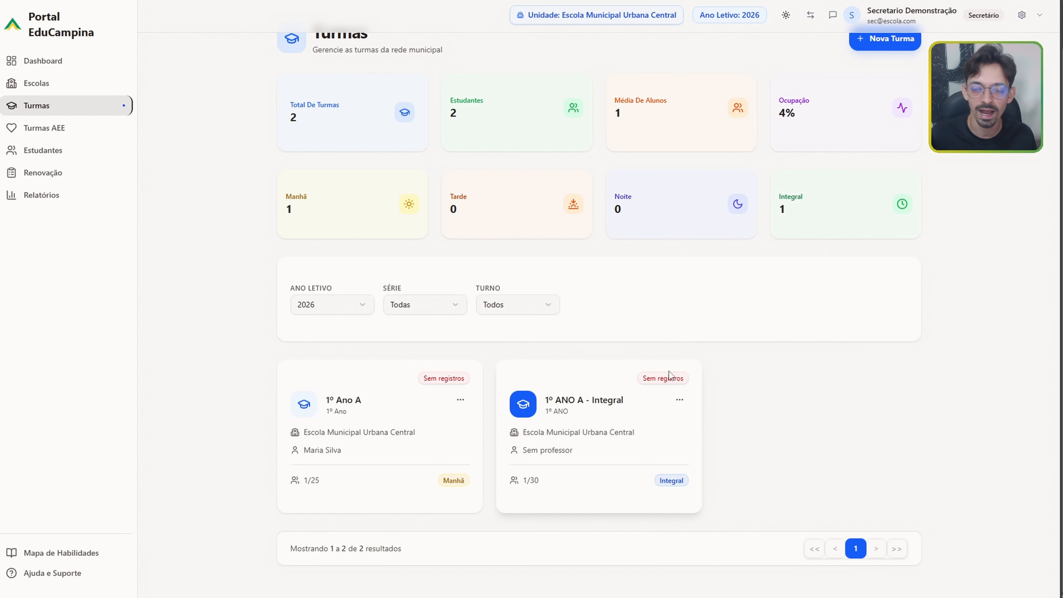
{"action": "left_click_drag", "start_coordinate": [626, 400], "coordinate": [681, 378]}
{"action": "left_click", "coordinate": [750, 390]}
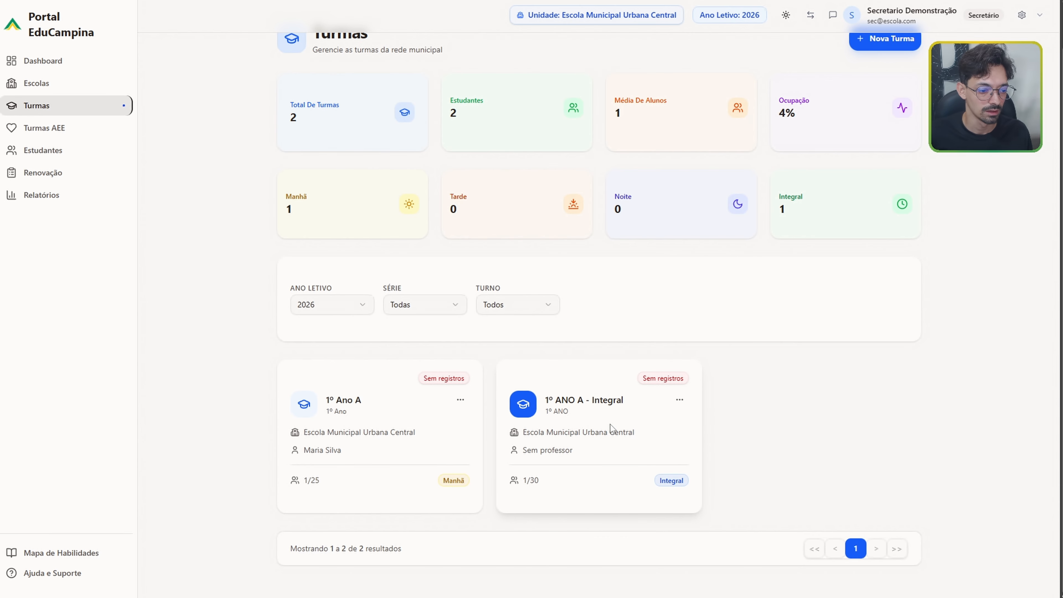
- Open the details of the 1º ANO A - Integral class and review its general information, including school and class average
{"action": "left_click", "coordinate": [679, 400]}
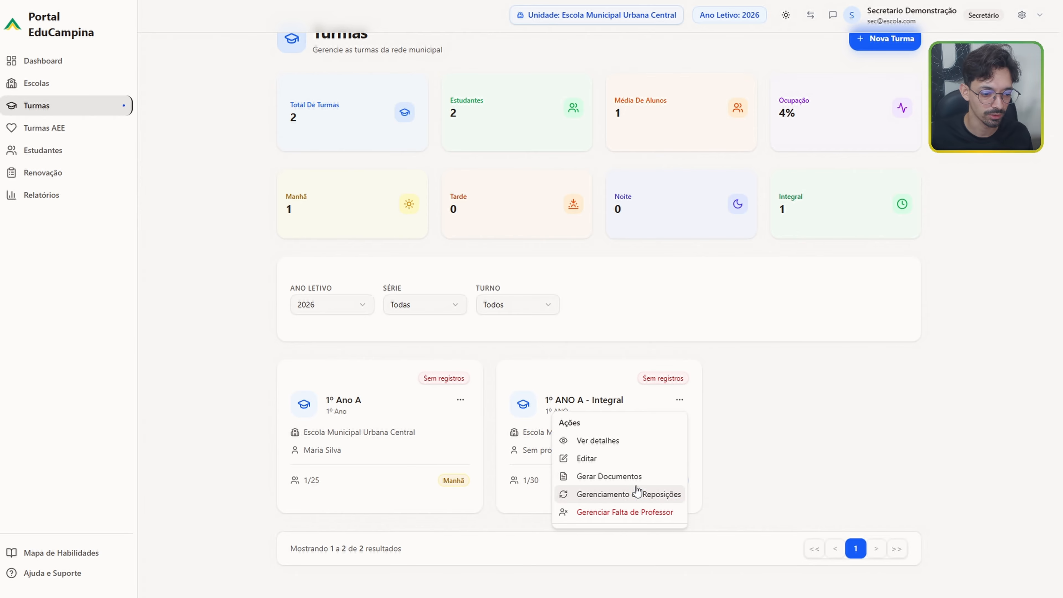
{"action": "left_click", "coordinate": [617, 442]}
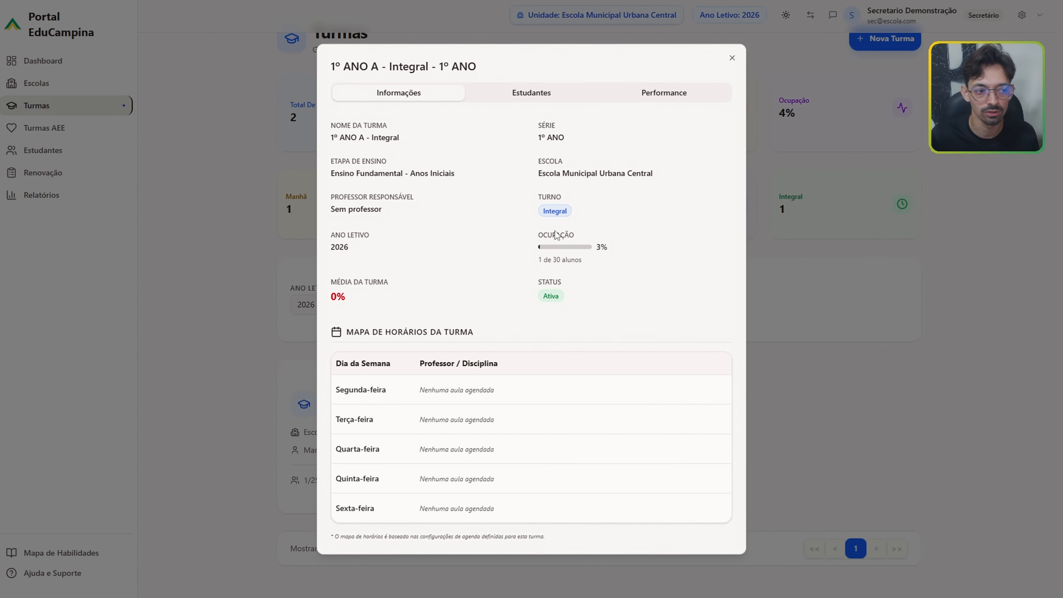
{"action": "left_click_drag", "start_coordinate": [333, 133], "coordinate": [612, 294]}
{"action": "left_click", "coordinate": [615, 294]}
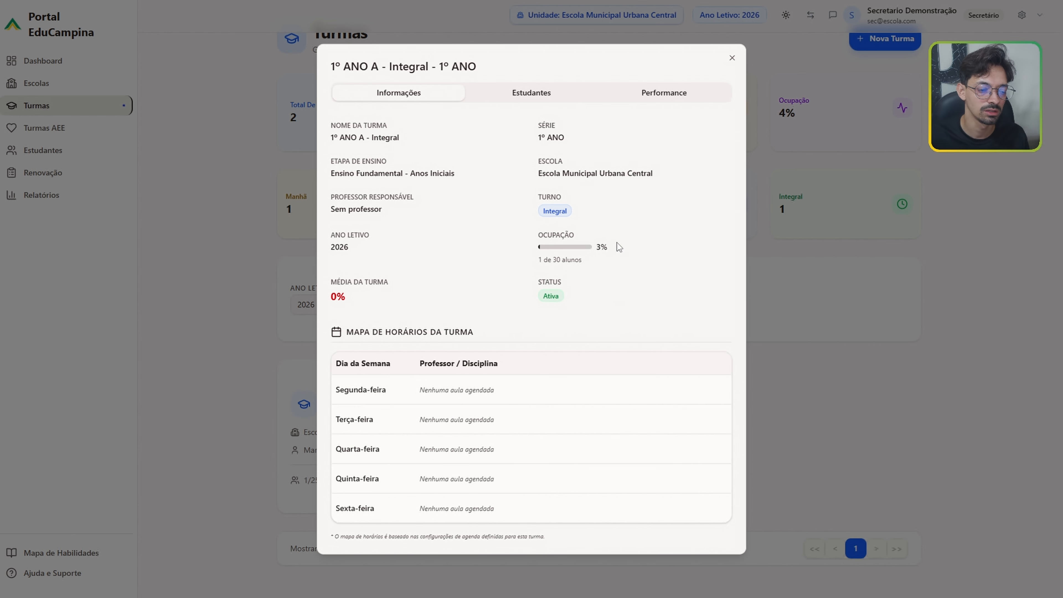
{"action": "triple_click", "coordinate": [648, 172]}
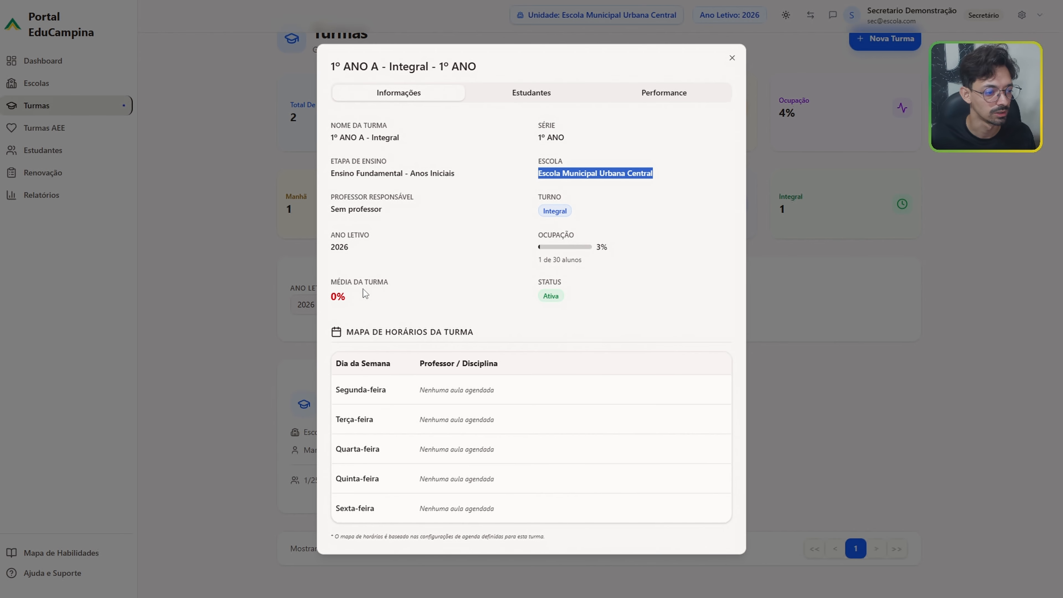
{"action": "left_click", "coordinate": [351, 294]}
{"action": "left_click", "coordinate": [402, 302]}
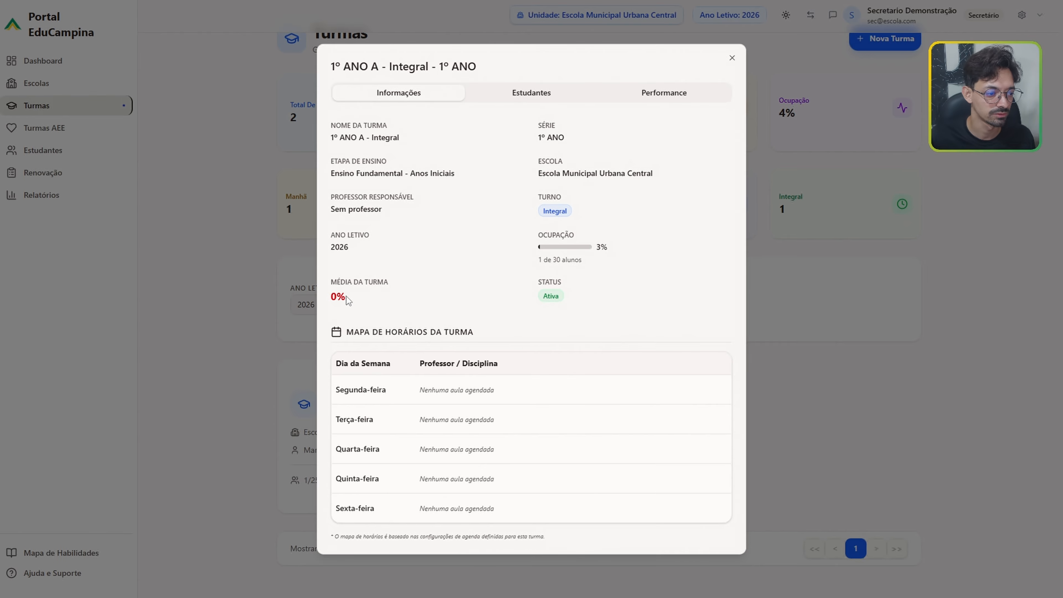
{"action": "left_click", "coordinate": [379, 312]}
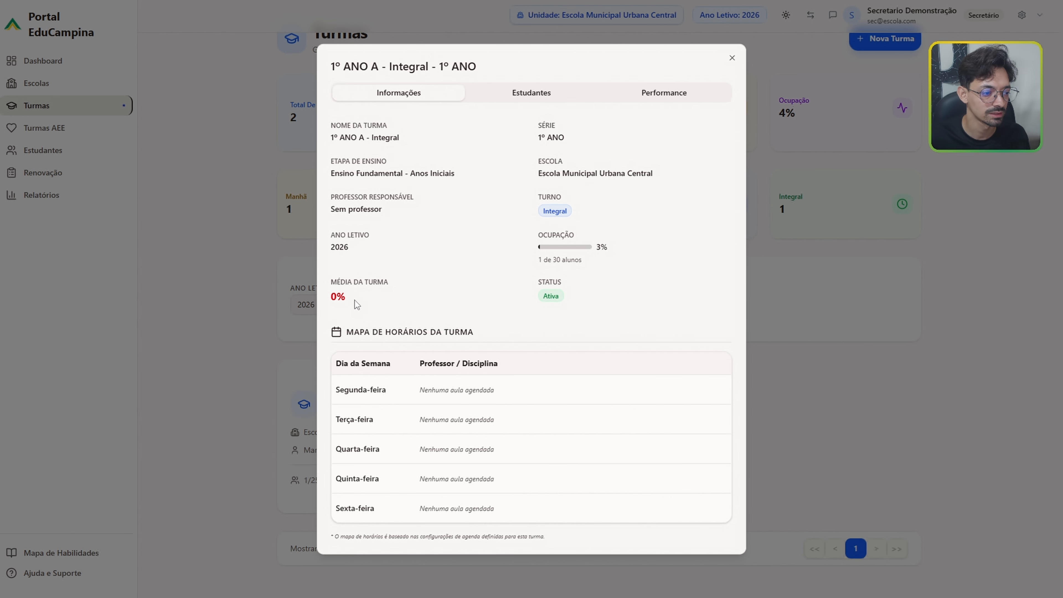
{"action": "left_click_drag", "start_coordinate": [354, 300], "coordinate": [328, 287]}
{"action": "left_click", "coordinate": [392, 308]}
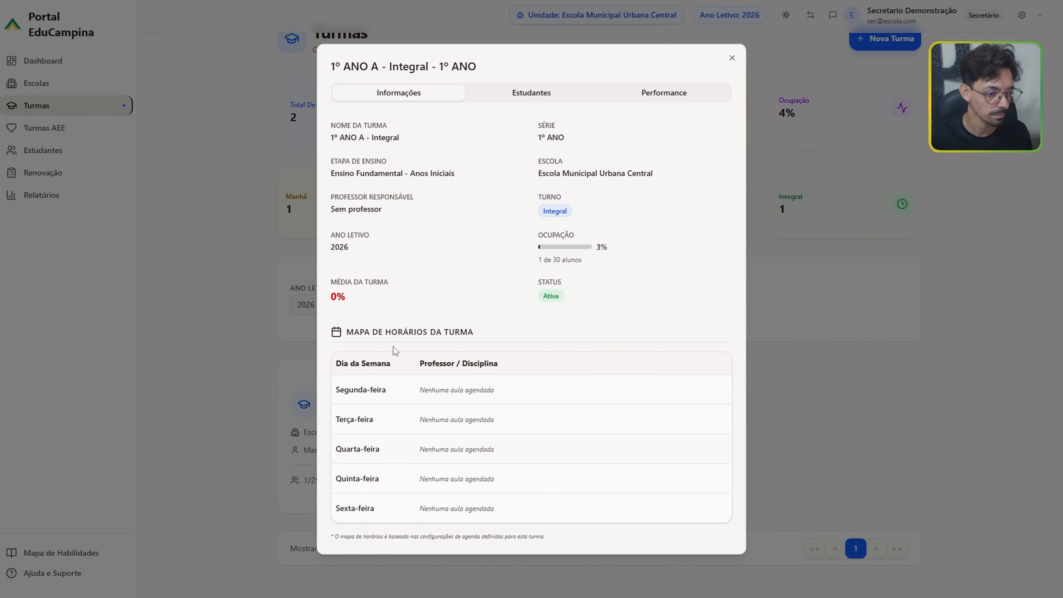
- Examine the class's weekly timetable, checking the teacher and subject scheduled for each weekday
{"action": "left_click_drag", "start_coordinate": [345, 335], "coordinate": [486, 335]}
{"action": "left_click", "coordinate": [508, 335]}
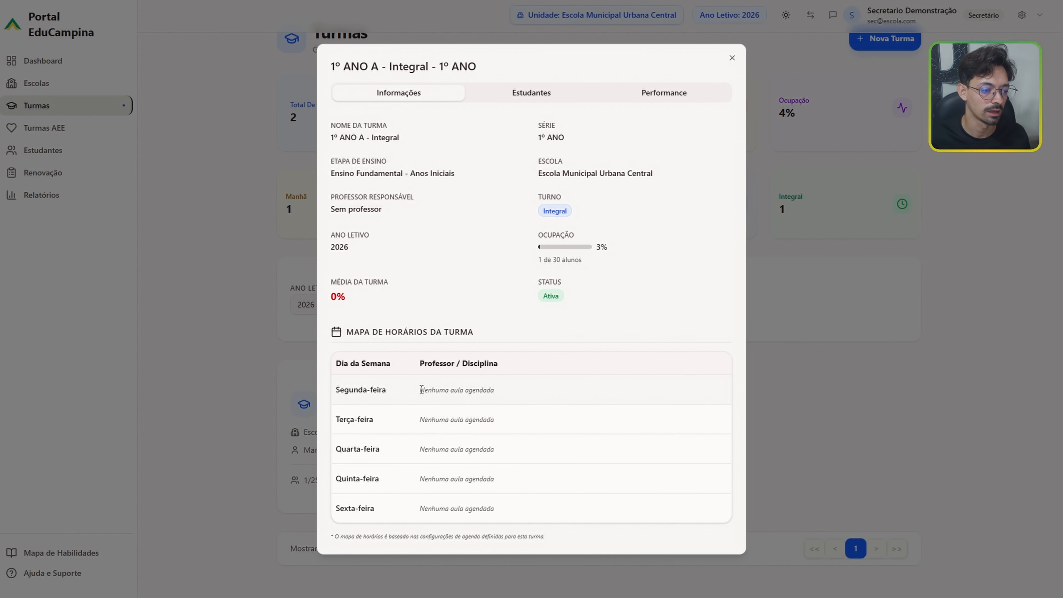
{"action": "left_click_drag", "start_coordinate": [421, 389], "coordinate": [513, 390]}
{"action": "left_click", "coordinate": [514, 390]}
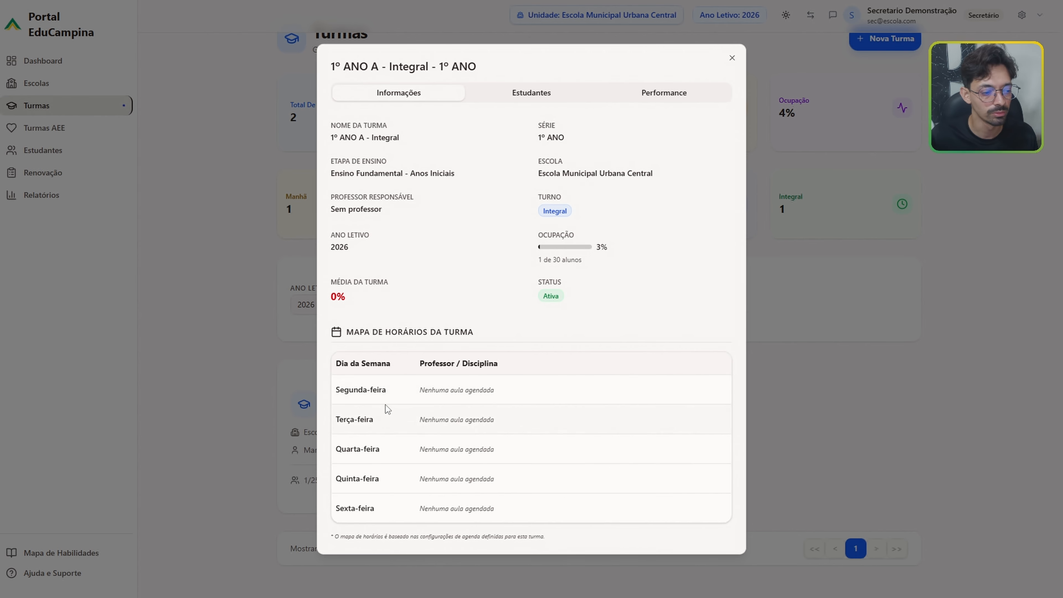
{"action": "left_click_drag", "start_coordinate": [332, 137], "coordinate": [416, 142]}
{"action": "left_click", "coordinate": [451, 226]}
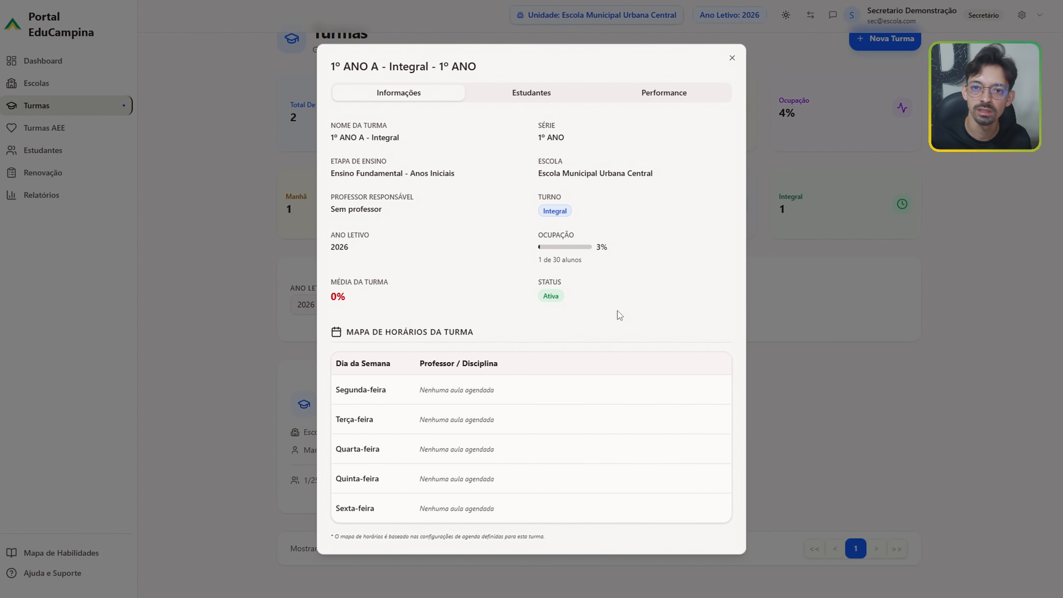
{"action": "left_click_drag", "start_coordinate": [421, 385], "coordinate": [501, 376]}
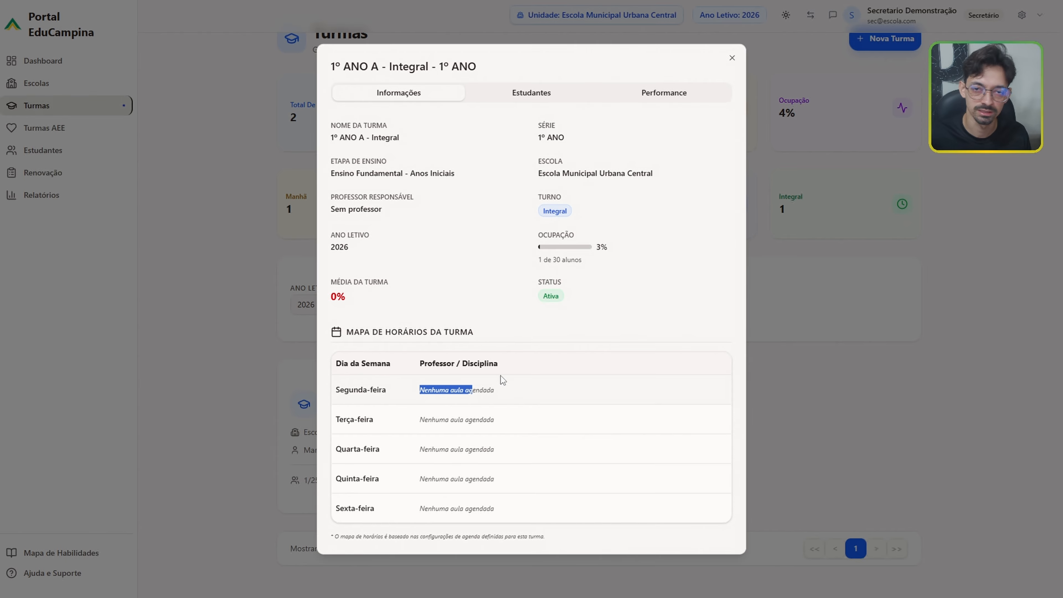
{"action": "left_click_drag", "start_coordinate": [525, 409], "coordinate": [418, 419]}
{"action": "left_click", "coordinate": [565, 423]}
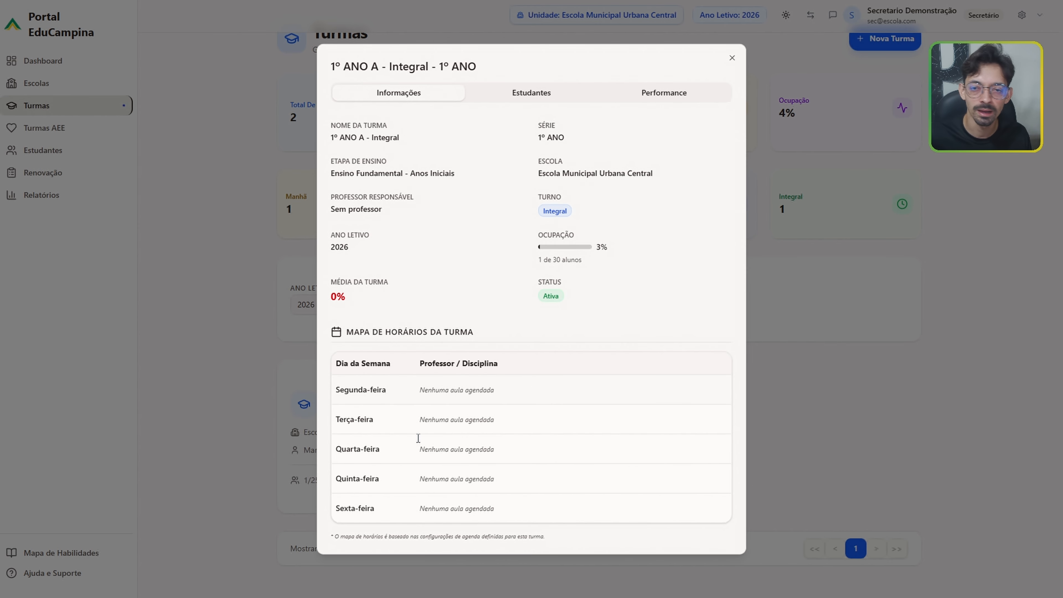
- Open the enrolled student's record from the class's student list and review its performance and movement history
{"action": "left_click", "coordinate": [529, 89]}
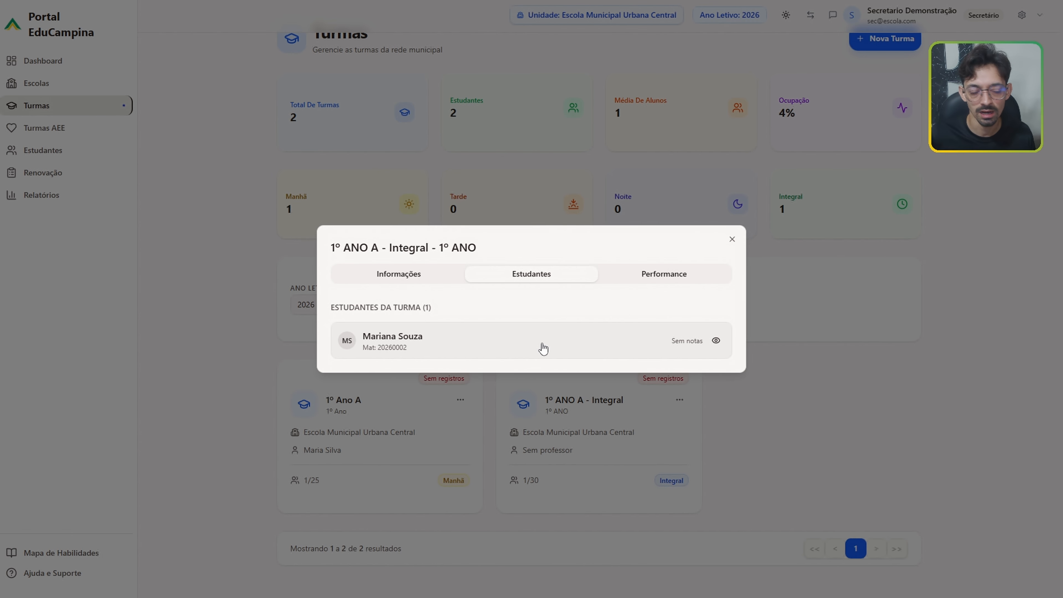
{"action": "left_click", "coordinate": [530, 348]}
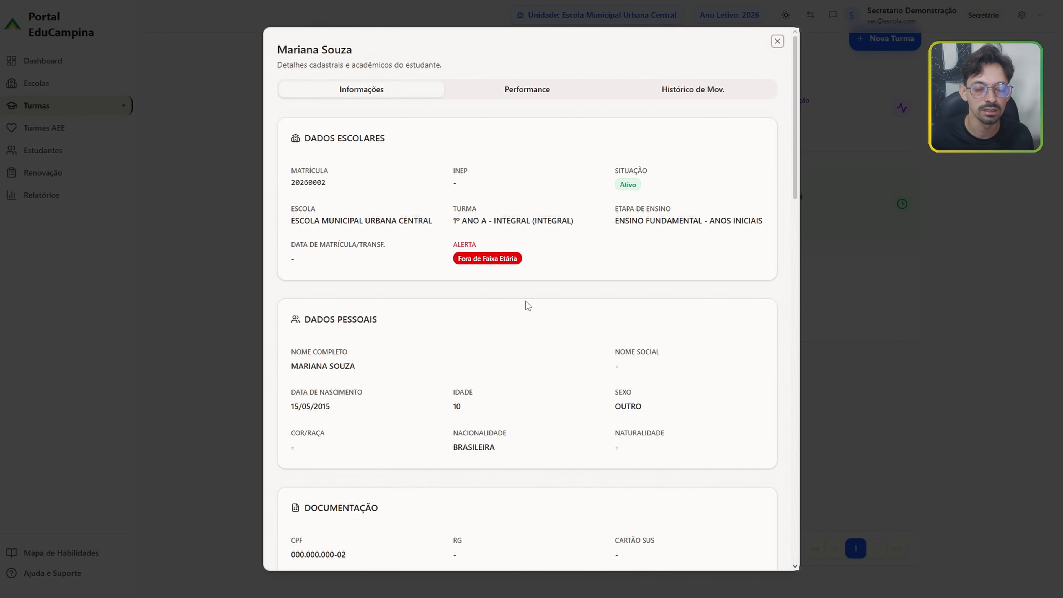
{"action": "left_click", "coordinate": [542, 93]}
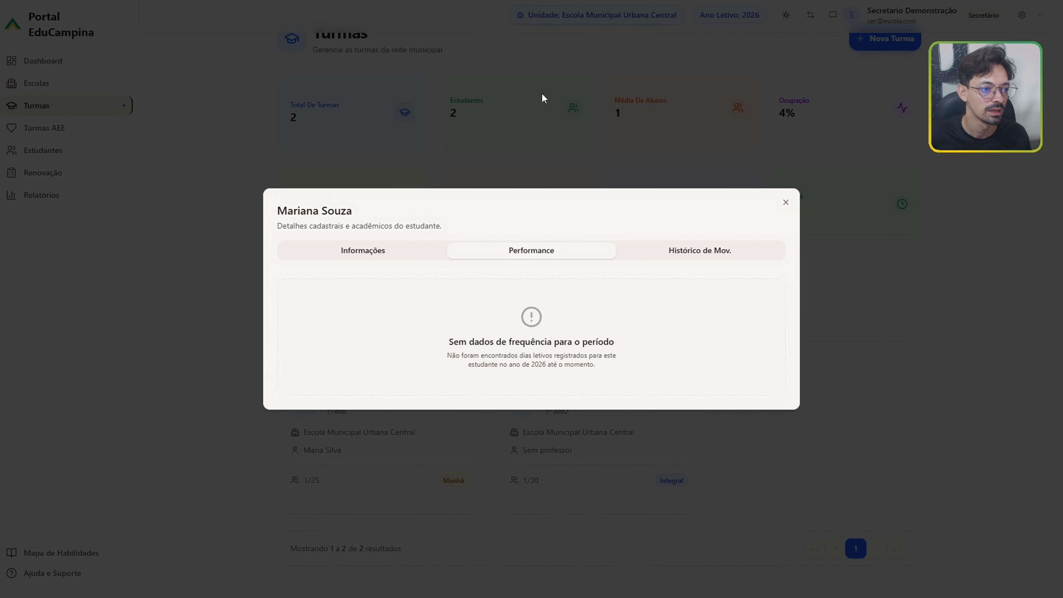
{"action": "left_click", "coordinate": [669, 253]}
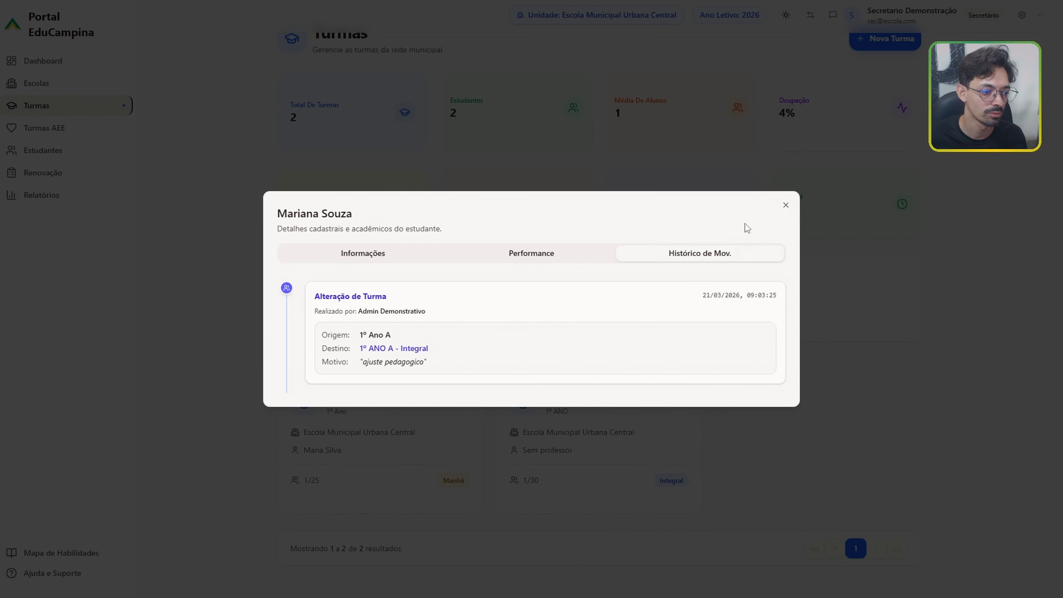
{"action": "left_click", "coordinate": [786, 205]}
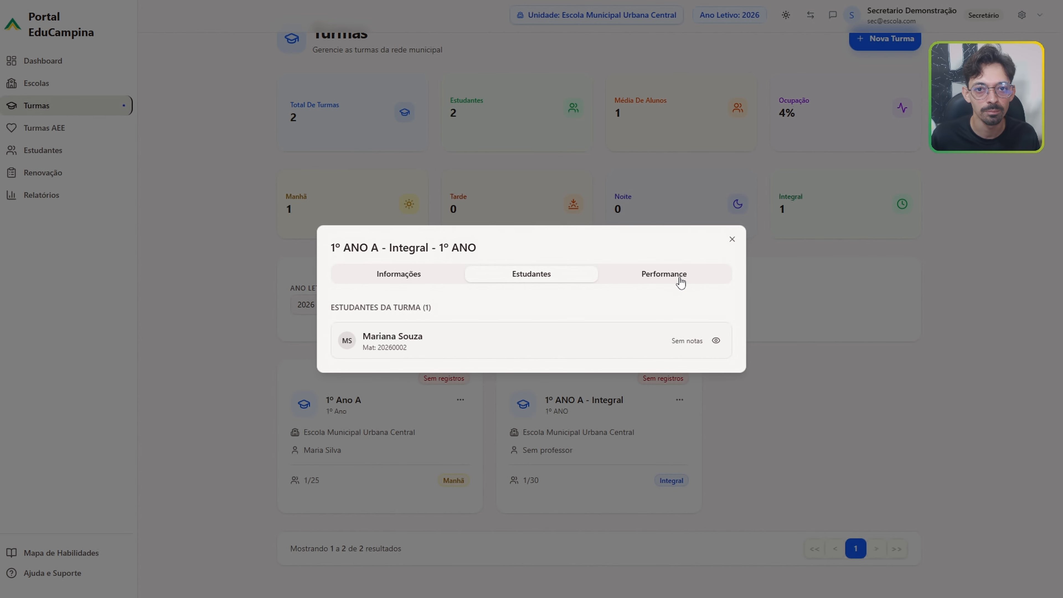
- View the performance data of the 1º ANO A - Integral class and close its details
{"action": "left_click", "coordinate": [651, 279]}
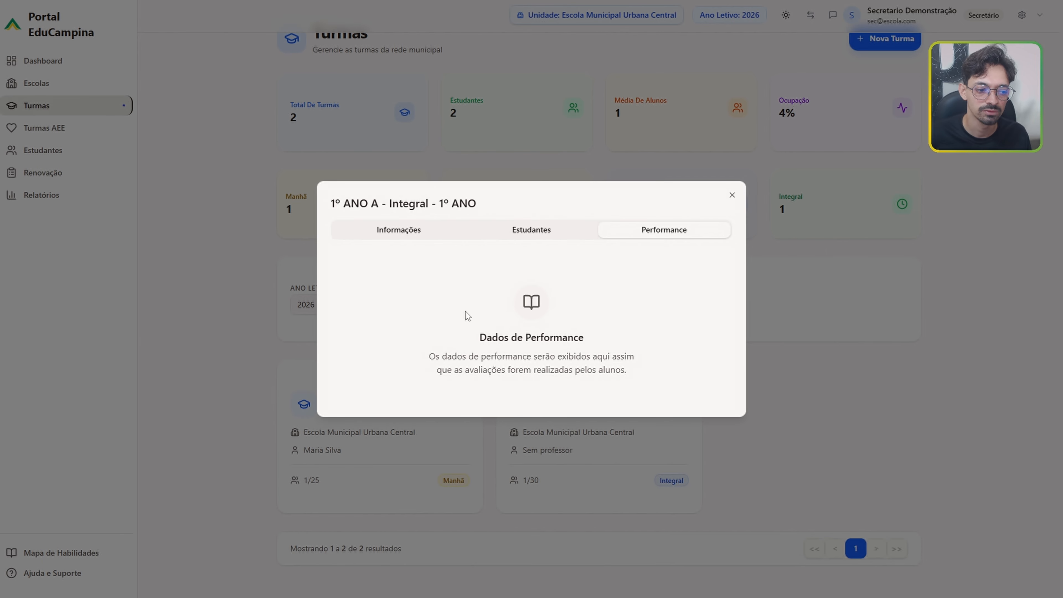
{"action": "left_click", "coordinate": [732, 196]}
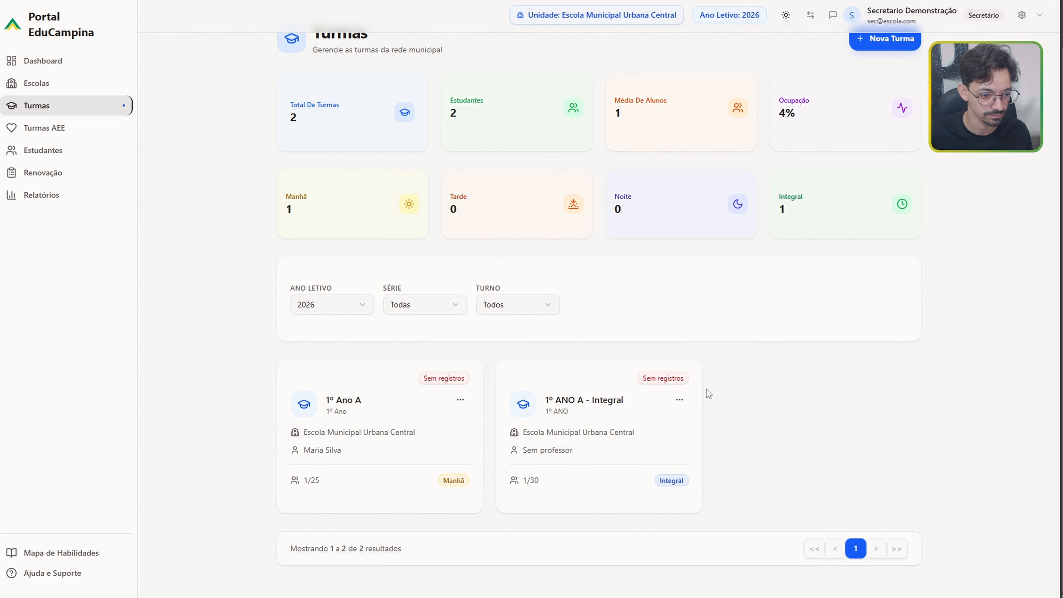
- Open the 1º ANO A - Integral class for editing and check the grade restriction and the available shift options
{"action": "left_click", "coordinate": [680, 400]}
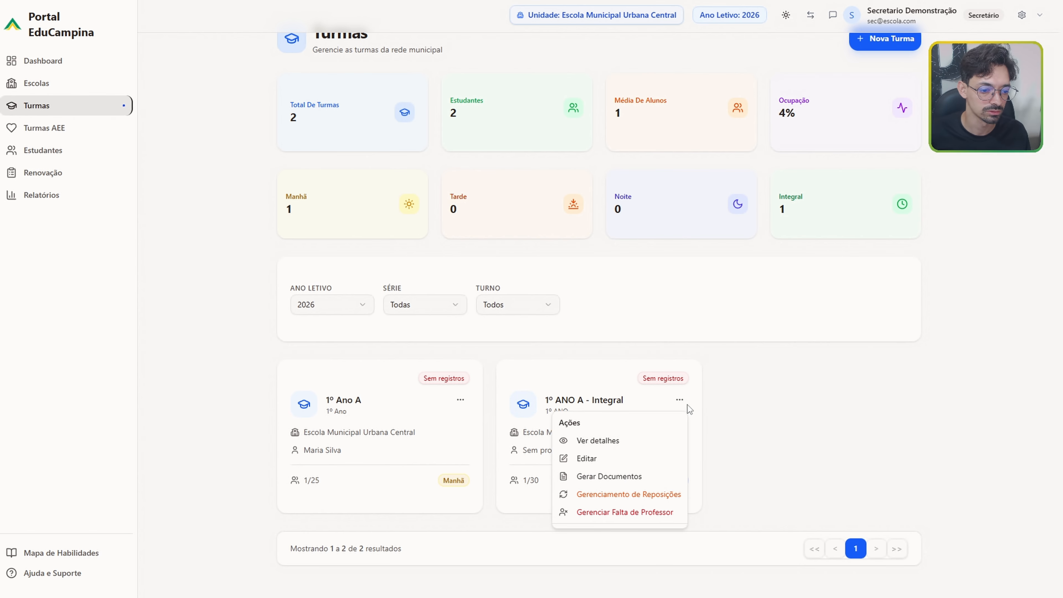
{"action": "left_click", "coordinate": [598, 465]}
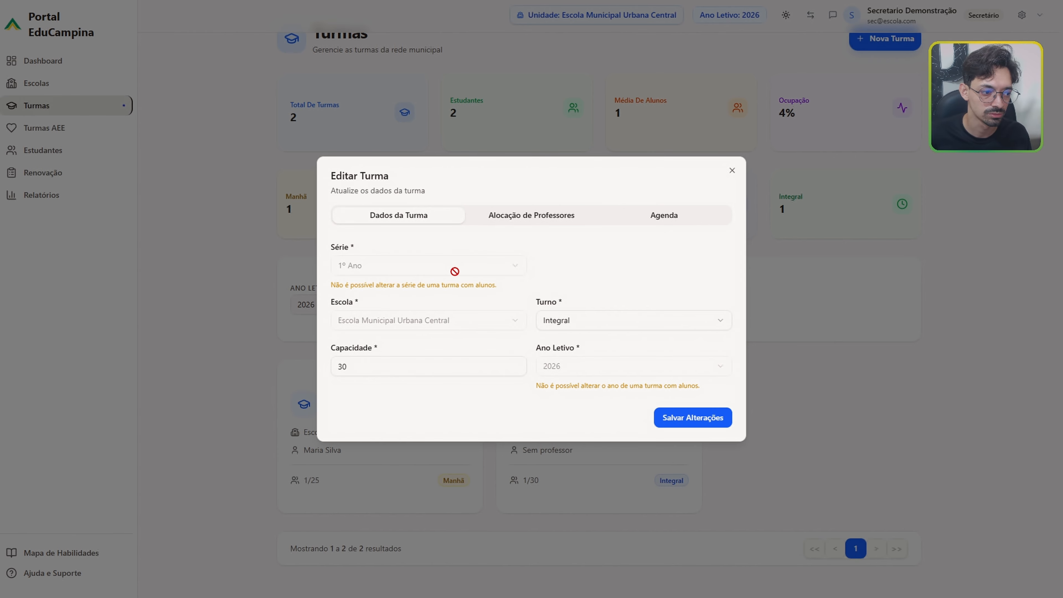
{"action": "left_click_drag", "start_coordinate": [503, 288], "coordinate": [360, 289]}
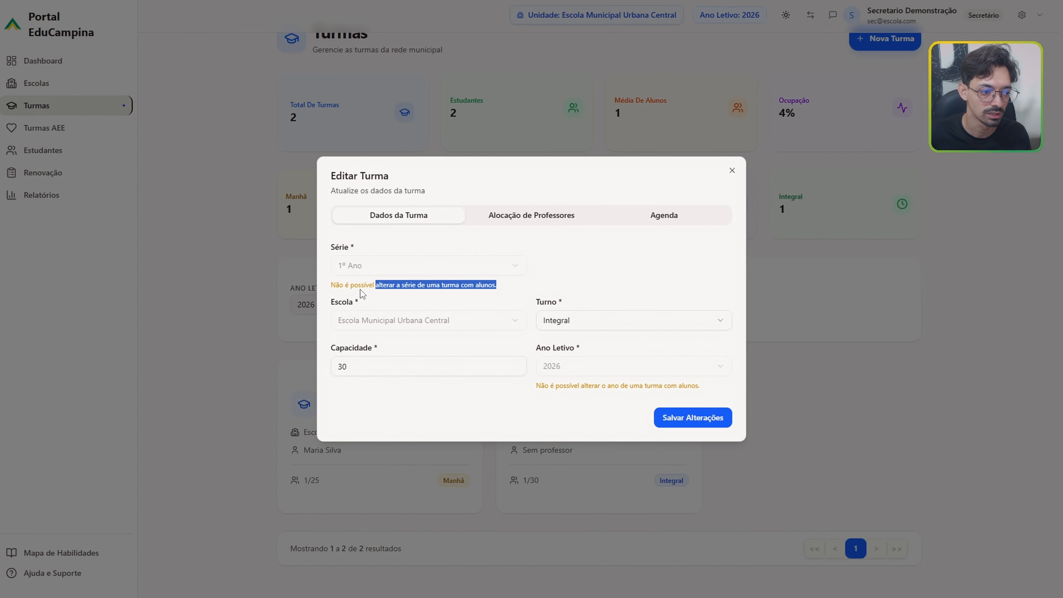
{"action": "left_click", "coordinate": [554, 285]}
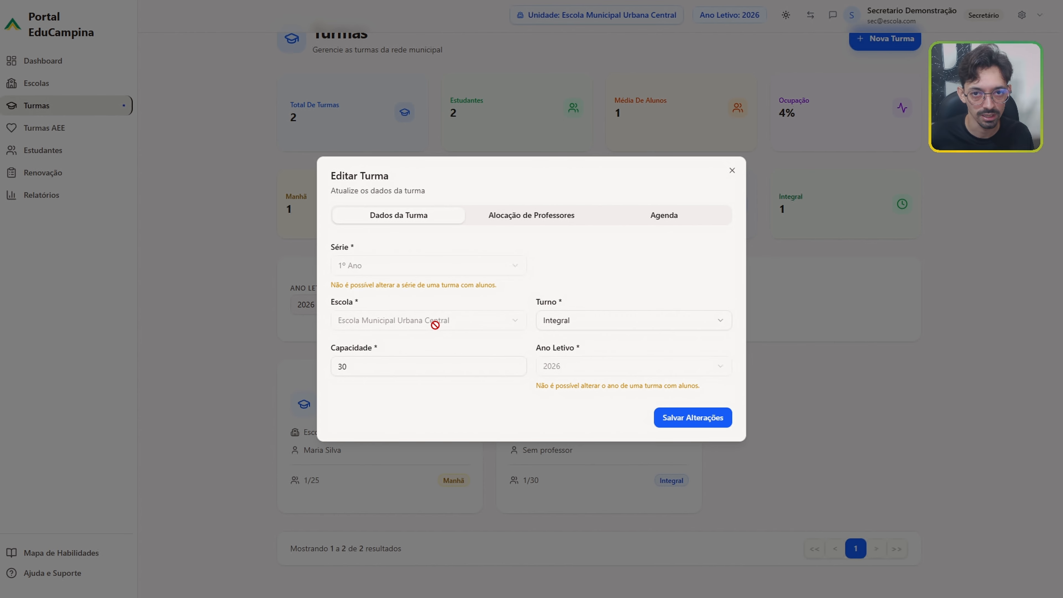
{"action": "left_click", "coordinate": [607, 320]}
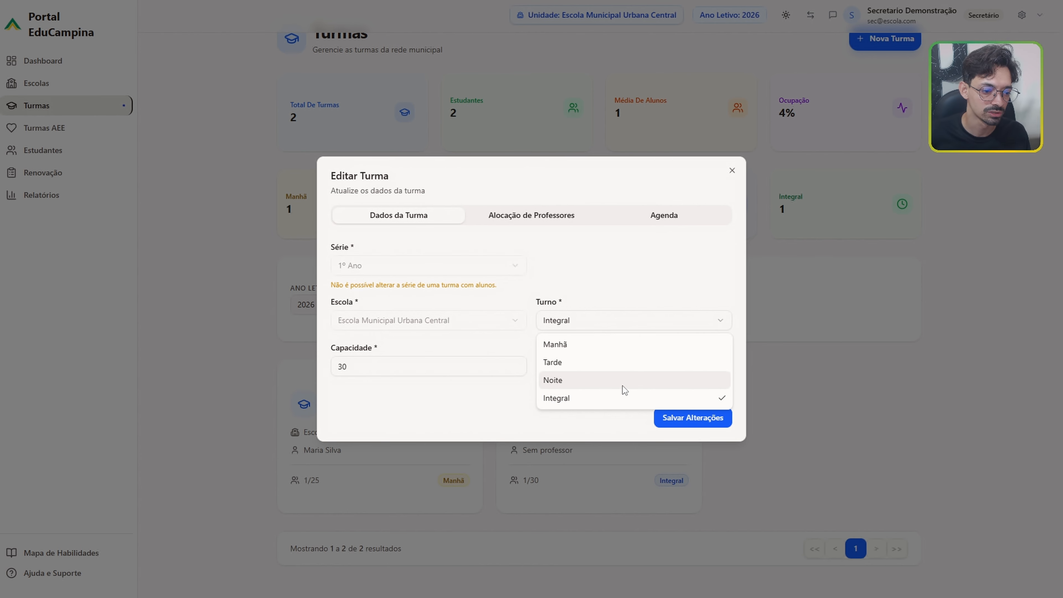
{"action": "left_click", "coordinate": [664, 270]}
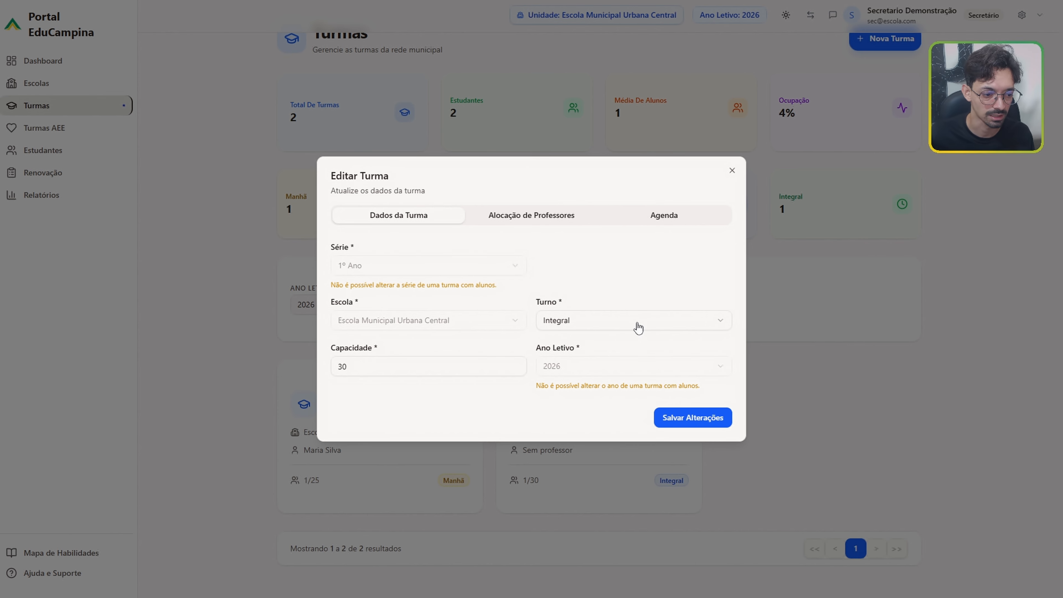
- Inspect the capacity field in the class data form
{"action": "left_click", "coordinate": [384, 372]}
{"action": "left_click", "coordinate": [396, 385]}
{"action": "left_click", "coordinate": [405, 368]}
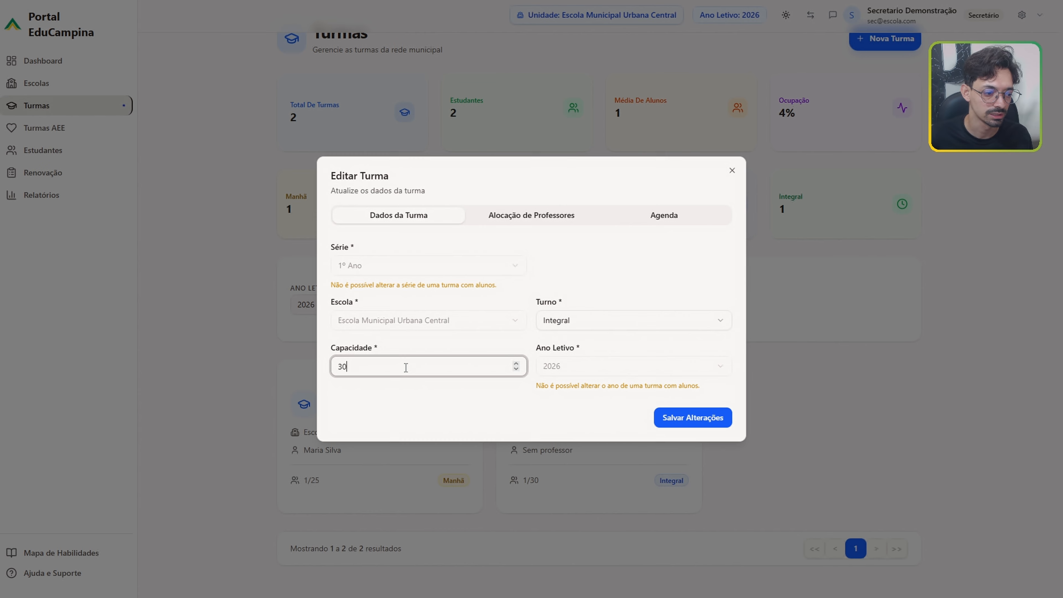
{"action": "left_click", "coordinate": [416, 398]}
{"action": "left_click", "coordinate": [424, 371]}
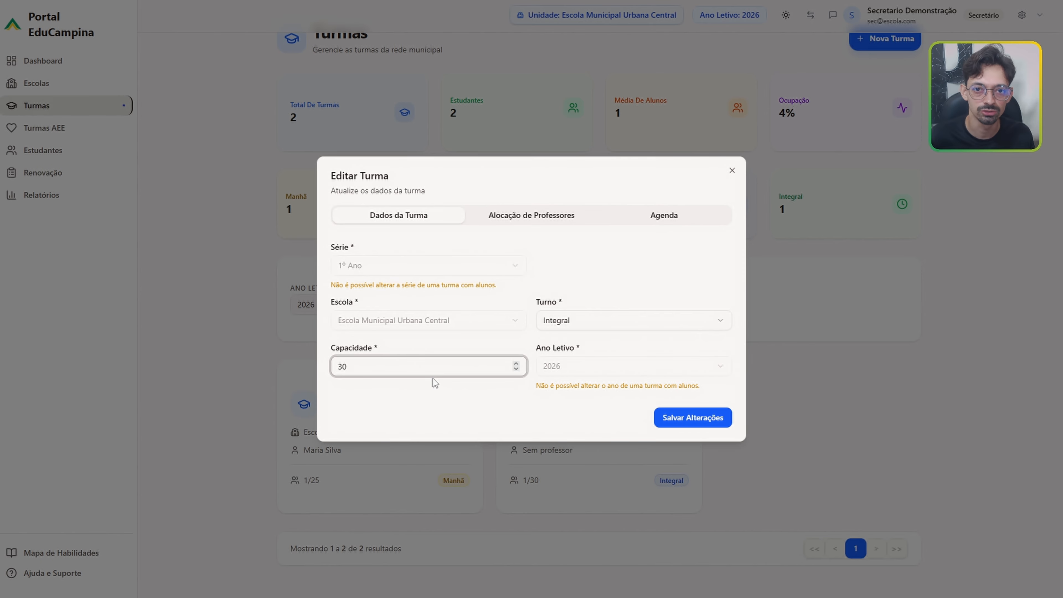
{"action": "left_click", "coordinate": [374, 382]}
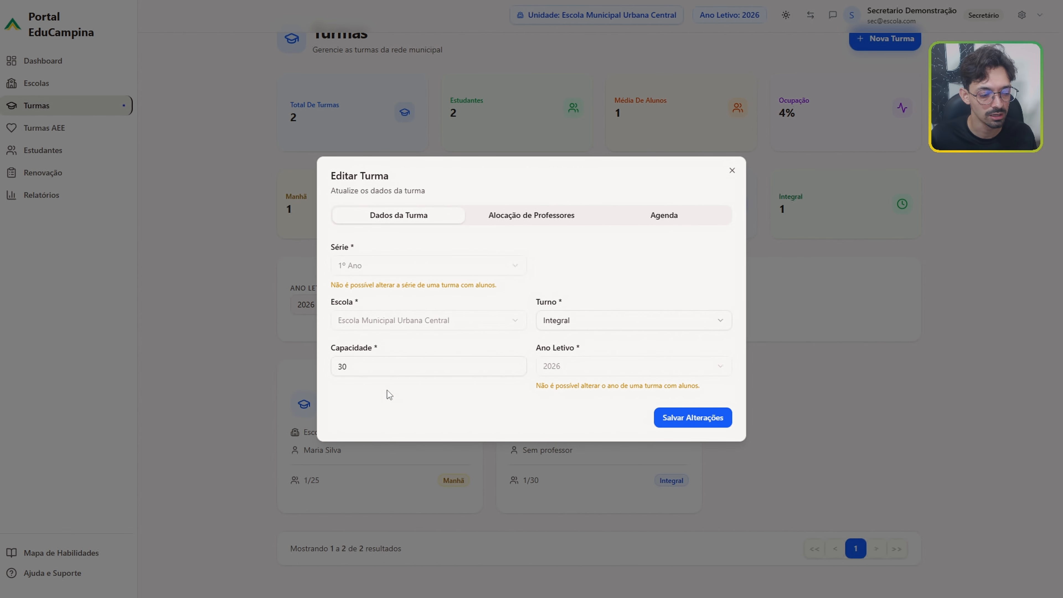
{"action": "left_click", "coordinate": [417, 359]}
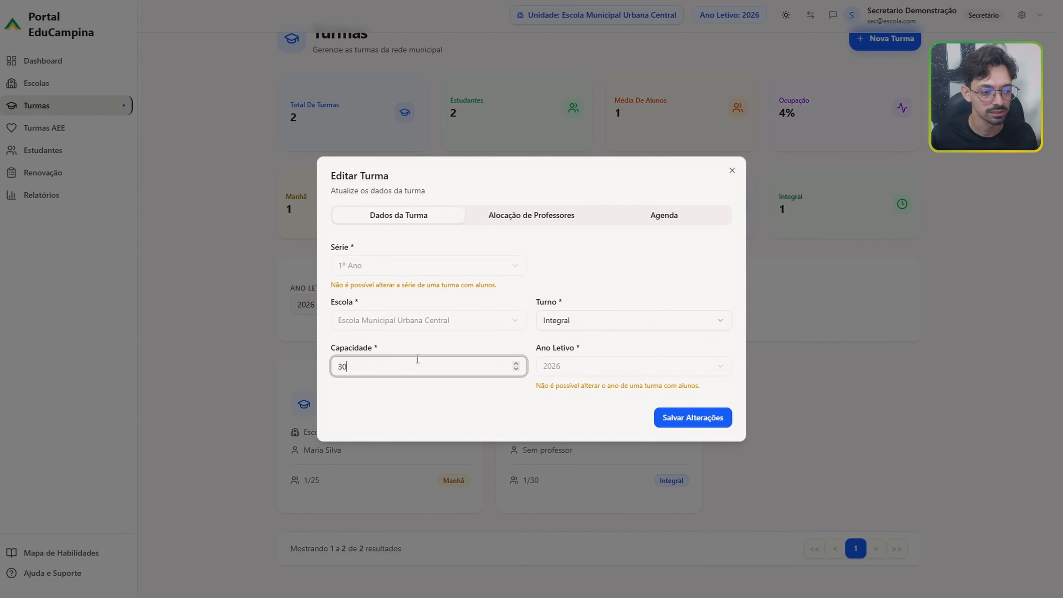
{"action": "left_click", "coordinate": [411, 393]}
{"action": "left_click", "coordinate": [411, 373]}
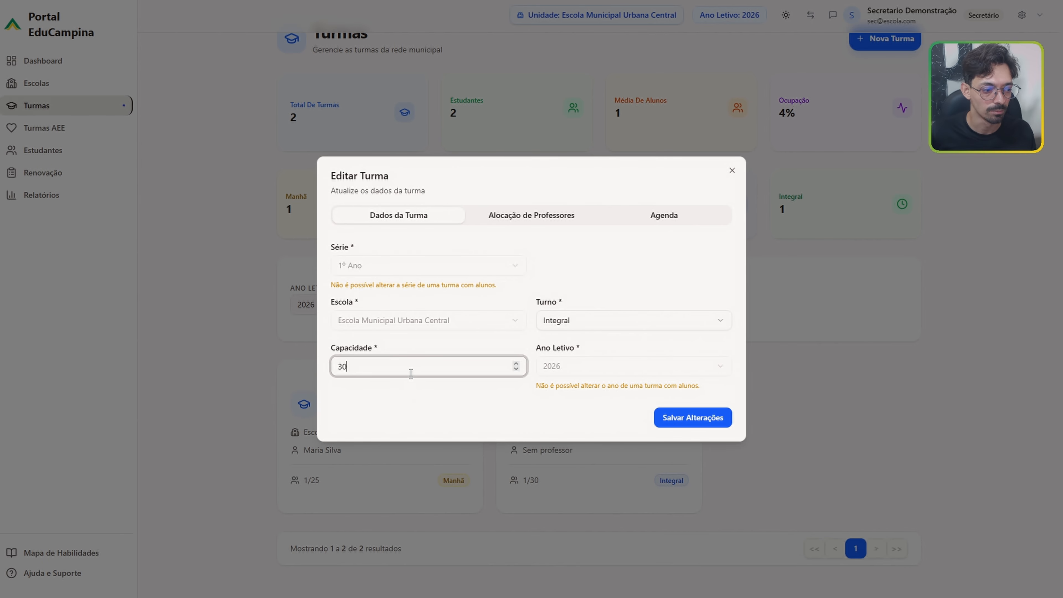
{"action": "left_click", "coordinate": [414, 404]}
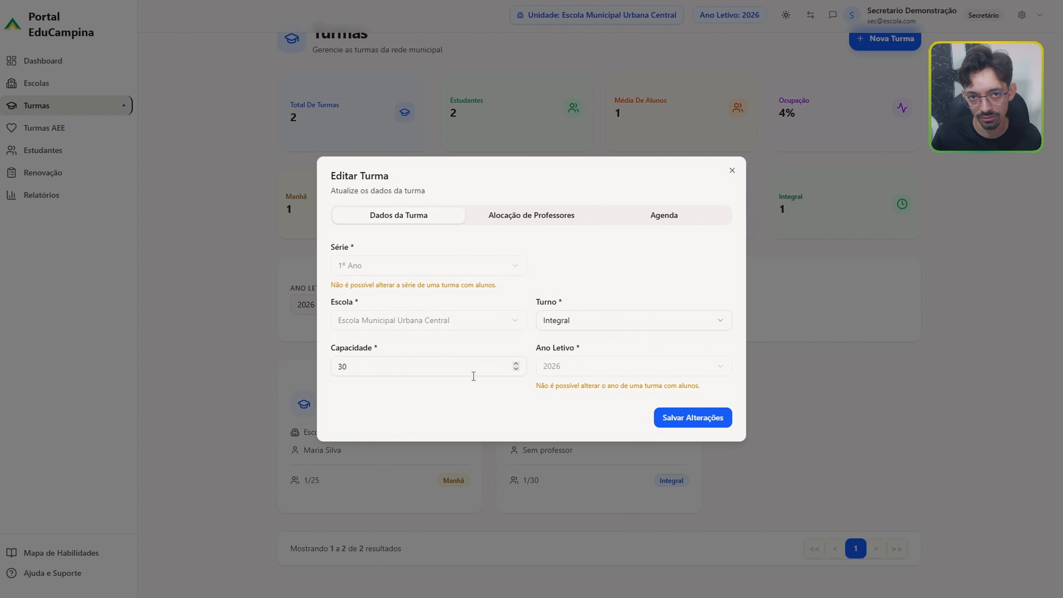
{"action": "left_click", "coordinate": [454, 366]}
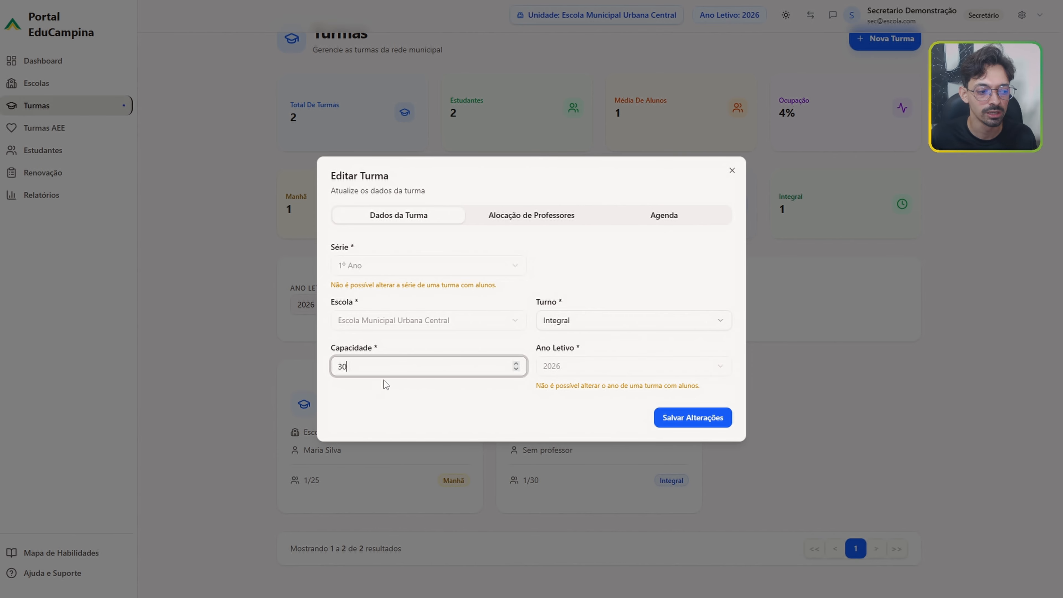
{"action": "left_click", "coordinate": [470, 405]}
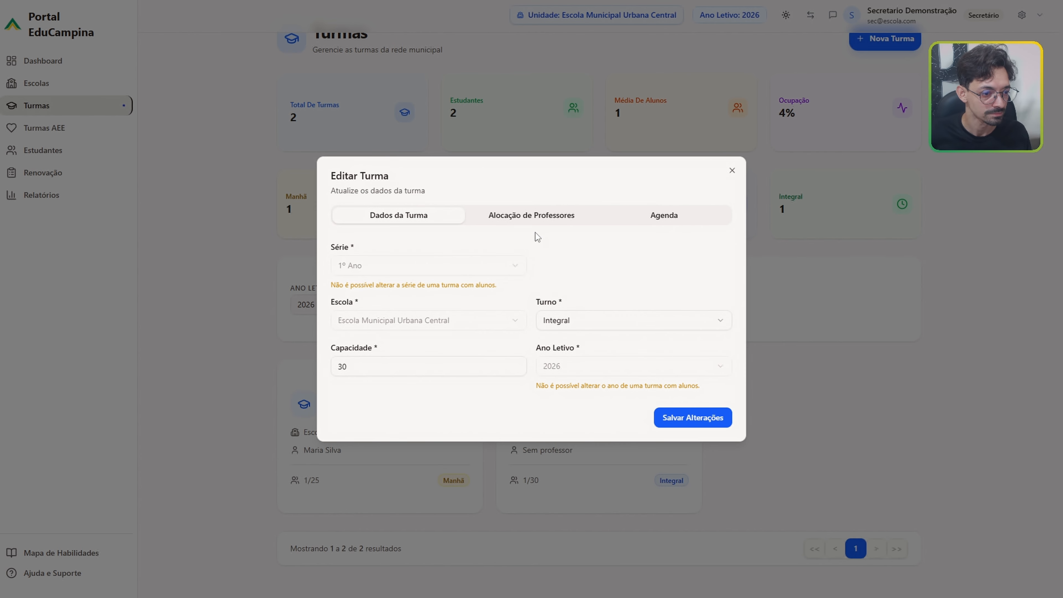
- Open the class's teacher allocation and select the first listed teacher by searching for their first name
{"action": "left_click", "coordinate": [527, 215]}
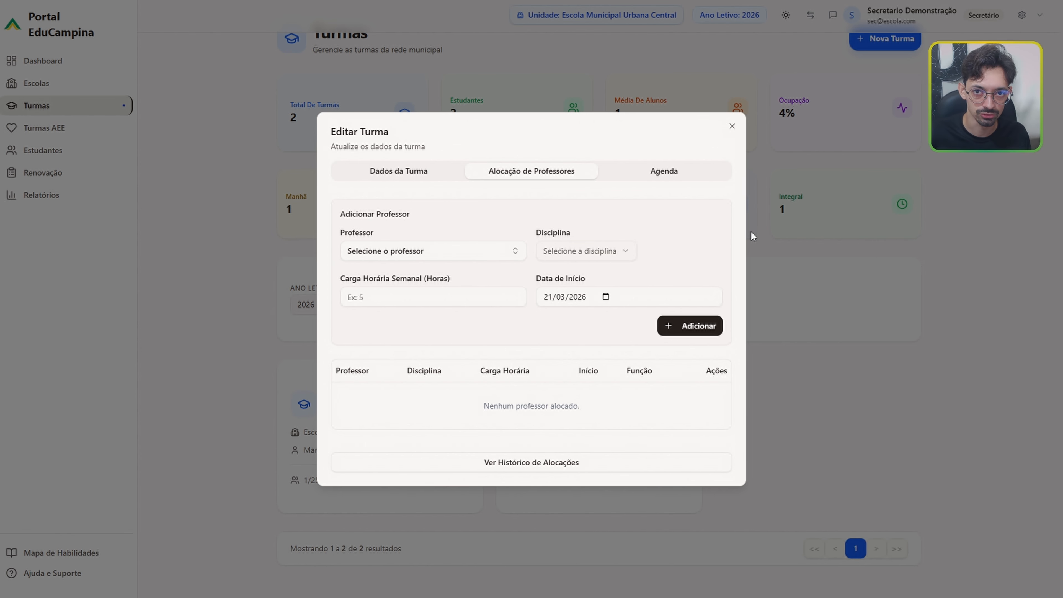
{"action": "left_click", "coordinate": [476, 259]}
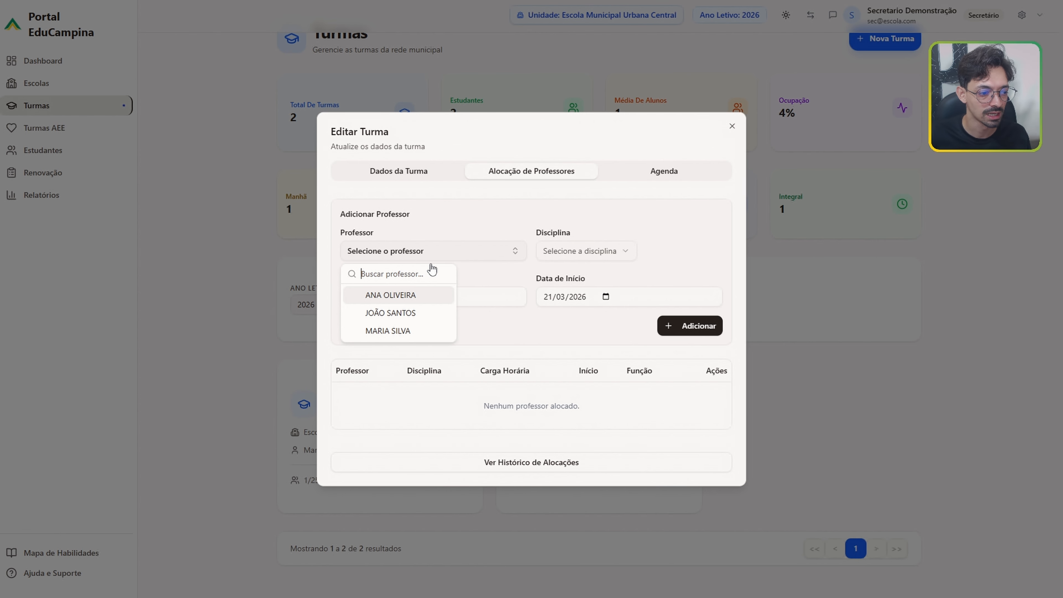
{"action": "left_click", "coordinate": [402, 258]}
{"action": "left_click", "coordinate": [464, 259]}
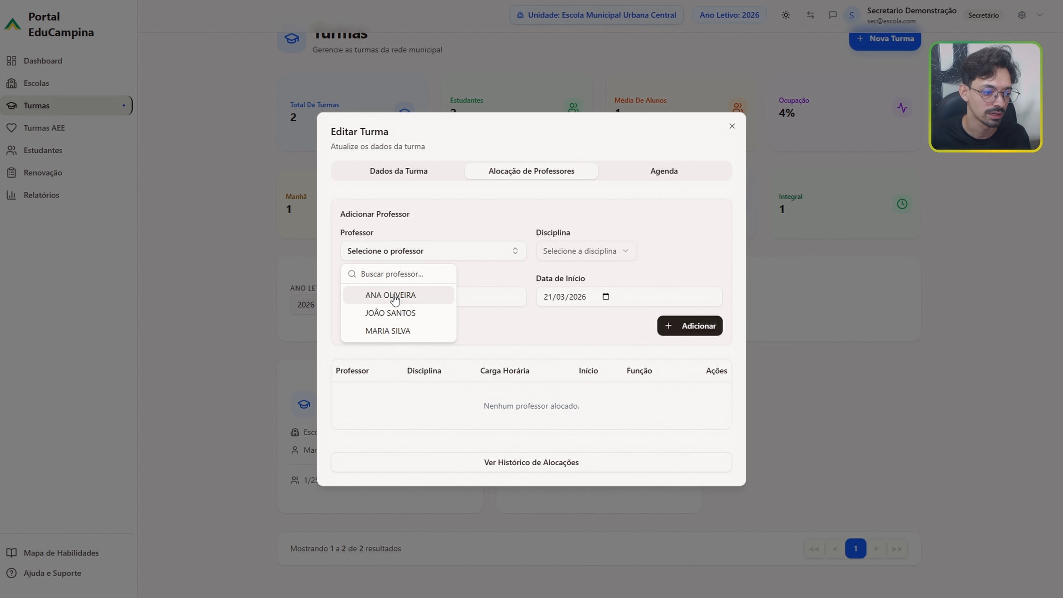
{"action": "type", "text": "ana"}
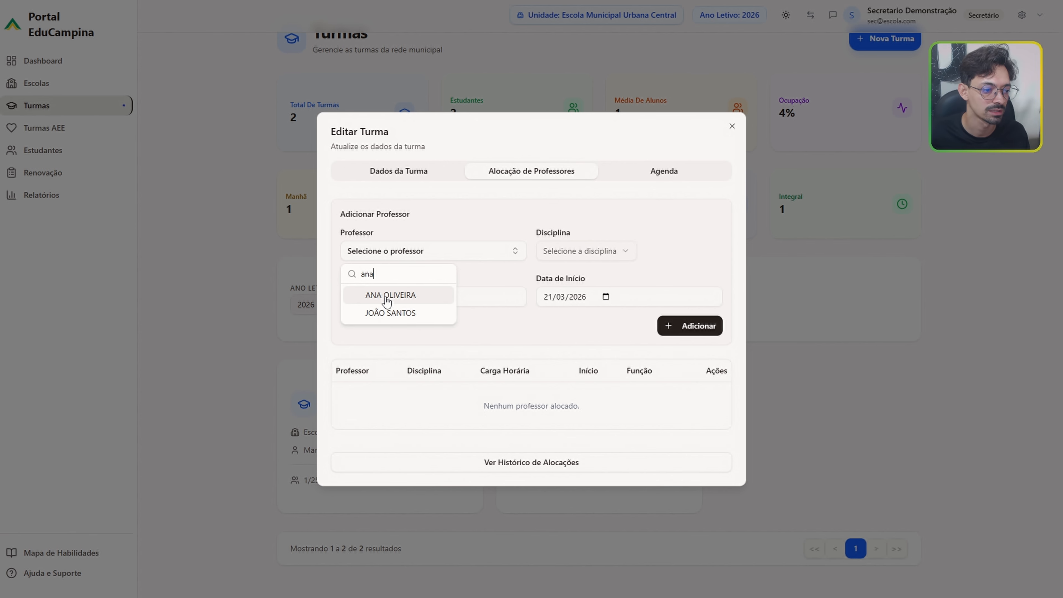
{"action": "left_click", "coordinate": [421, 302]}
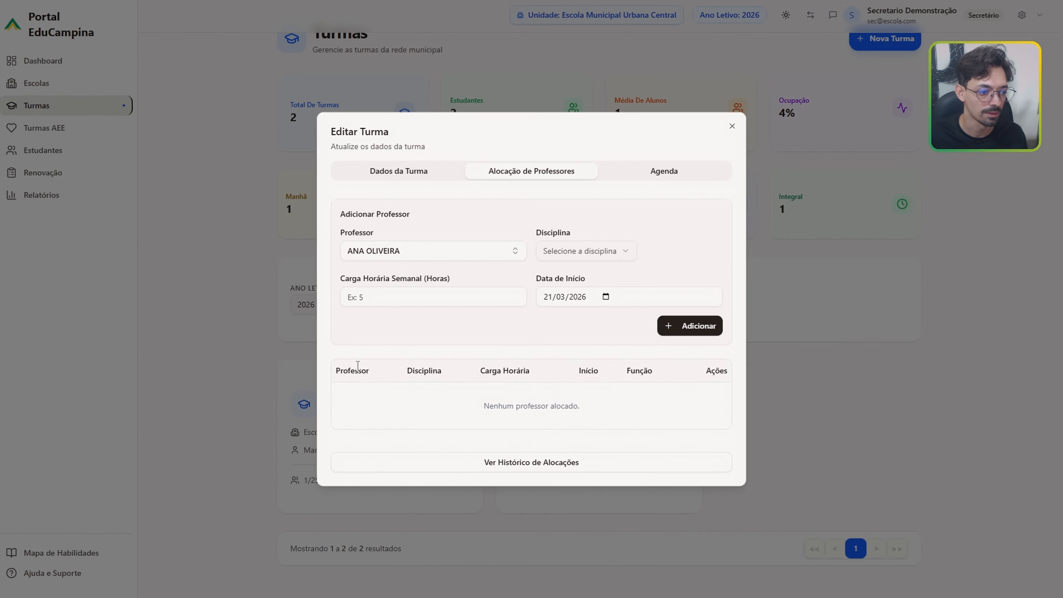
- Set the teacher's discipline to Polivalente and check the weekly workload field
{"action": "left_click", "coordinate": [571, 253]}
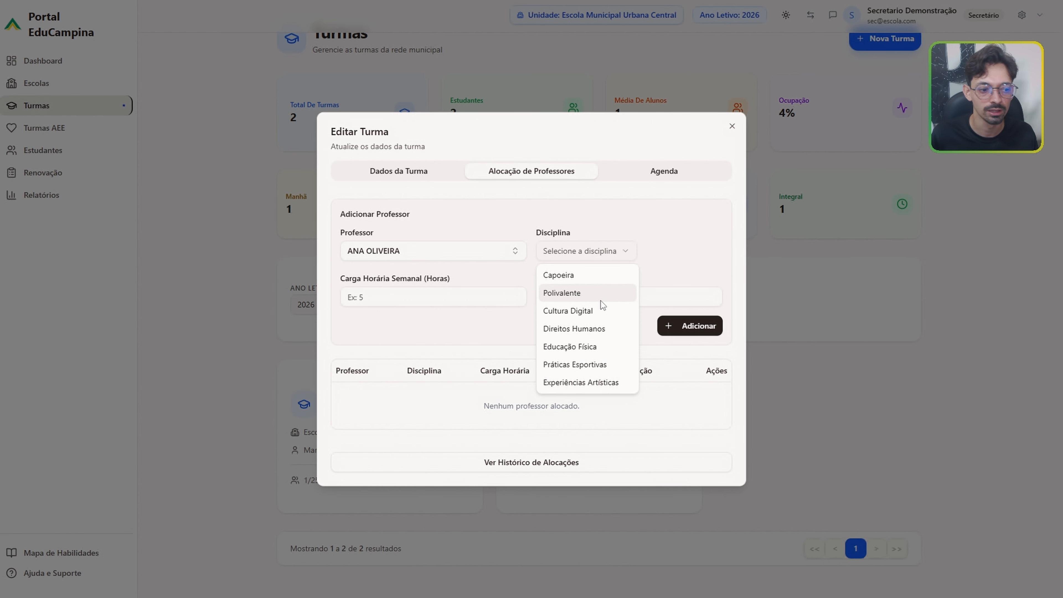
{"action": "left_click", "coordinate": [571, 294]}
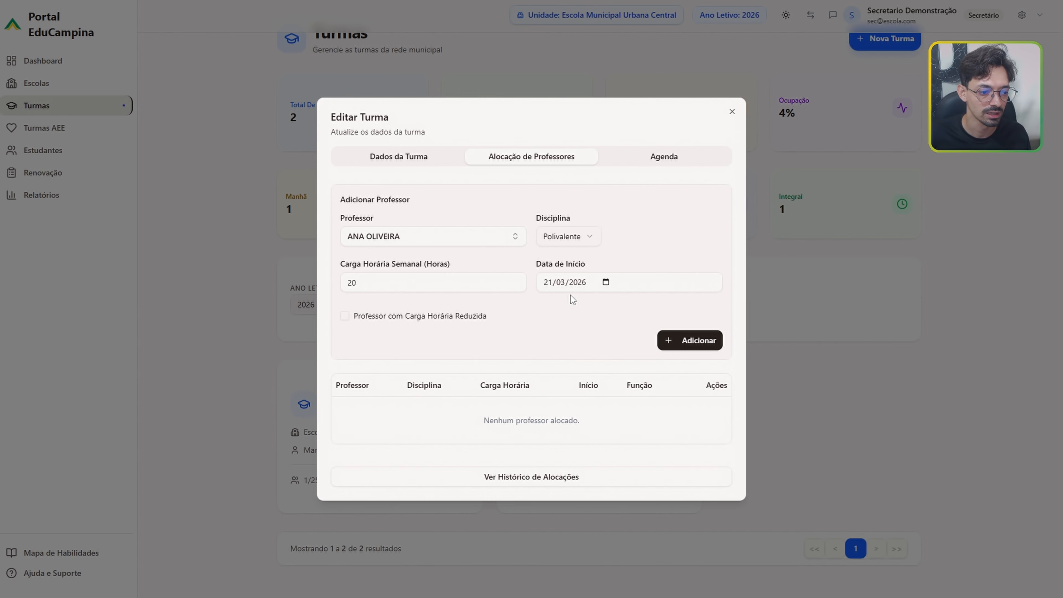
{"action": "left_click", "coordinate": [401, 278]}
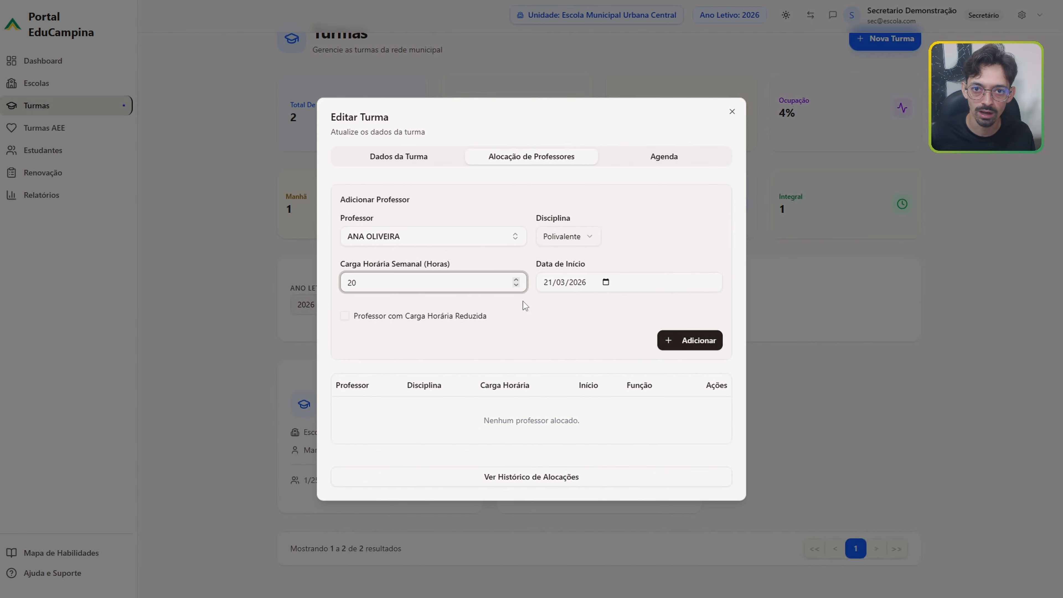
{"action": "left_click", "coordinate": [533, 308]}
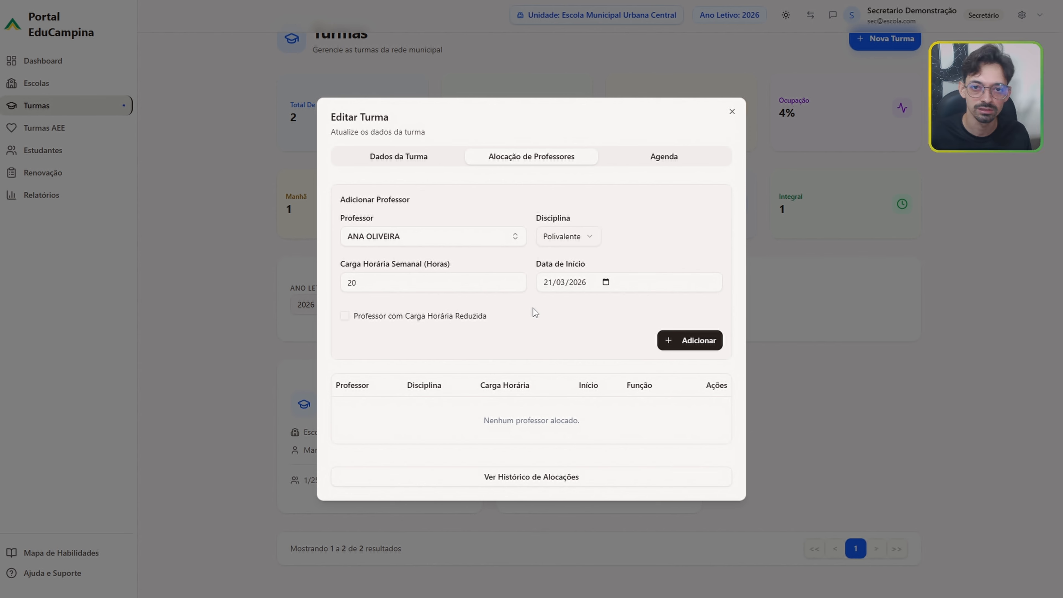
{"action": "left_click", "coordinate": [383, 288]}
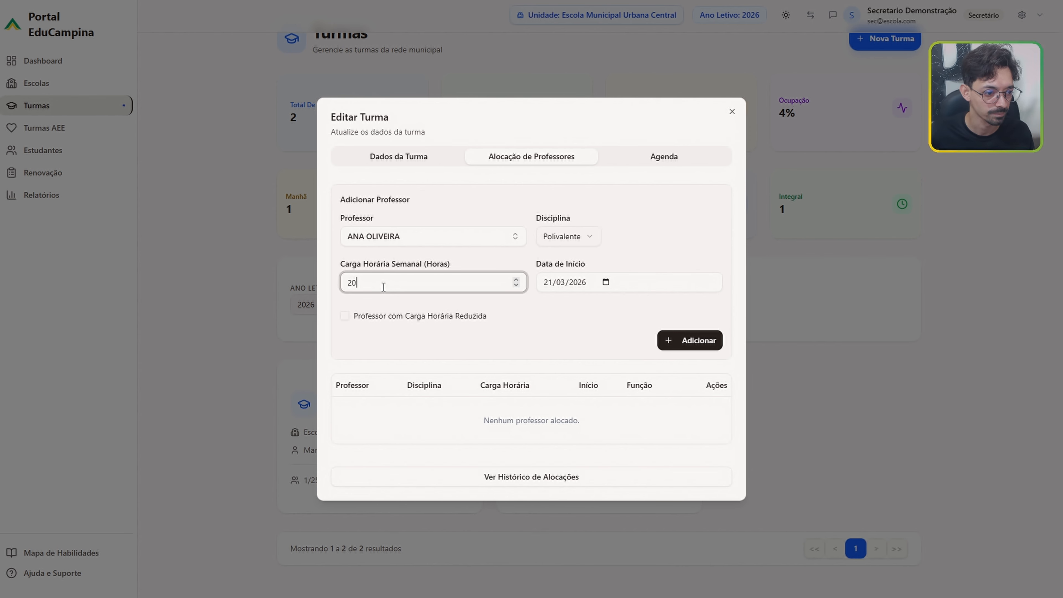
{"action": "left_click", "coordinate": [617, 296]}
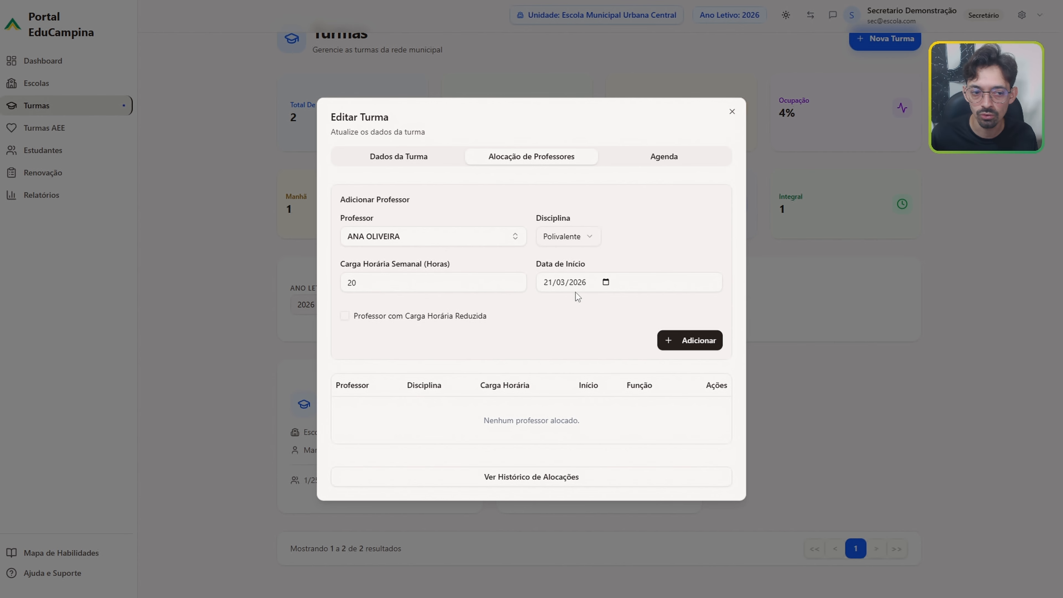
- Set the start date of the teacher's allocation to 04/02/2026
{"action": "left_click", "coordinate": [606, 283]}
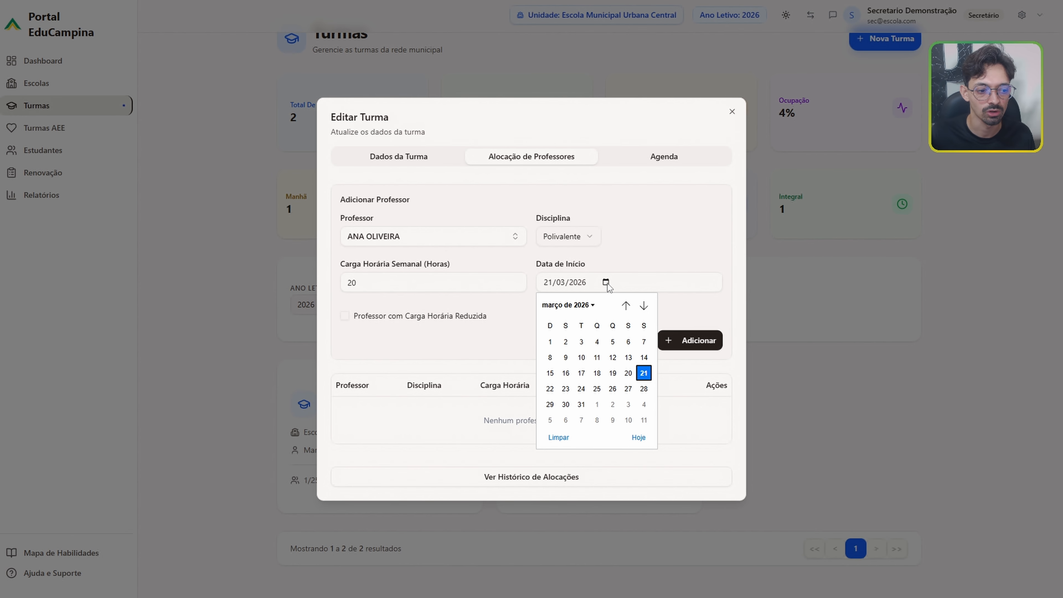
{"action": "left_click", "coordinate": [582, 358]}
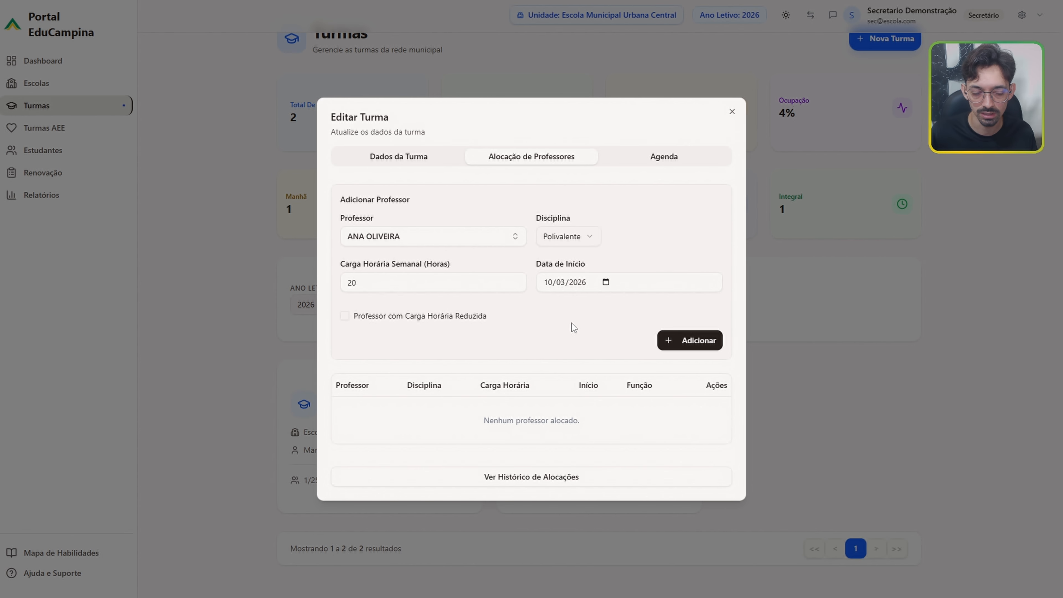
{"action": "left_click", "coordinate": [605, 282]}
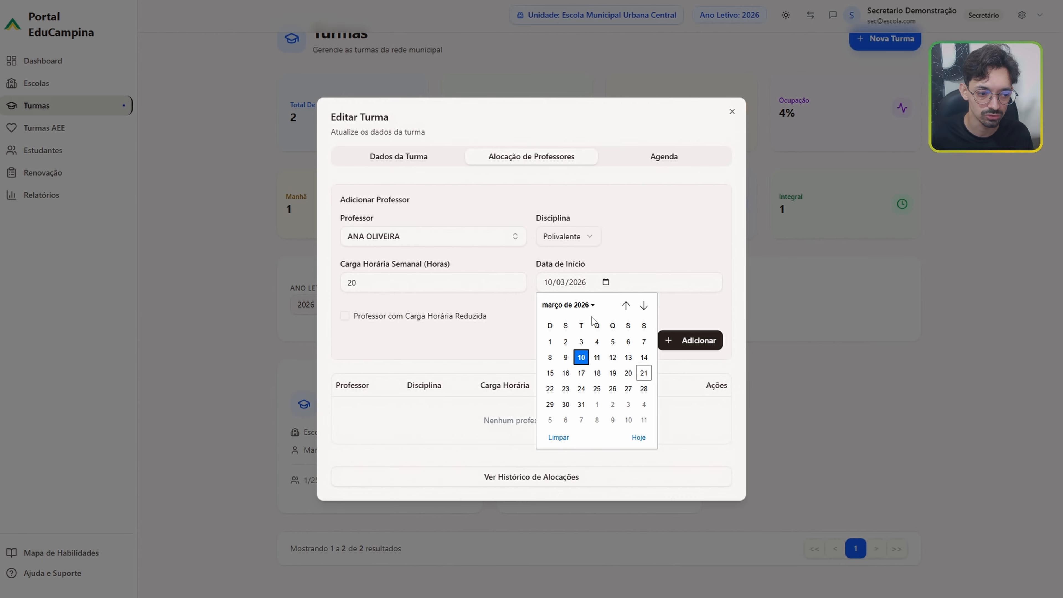
{"action": "left_click", "coordinate": [626, 305]}
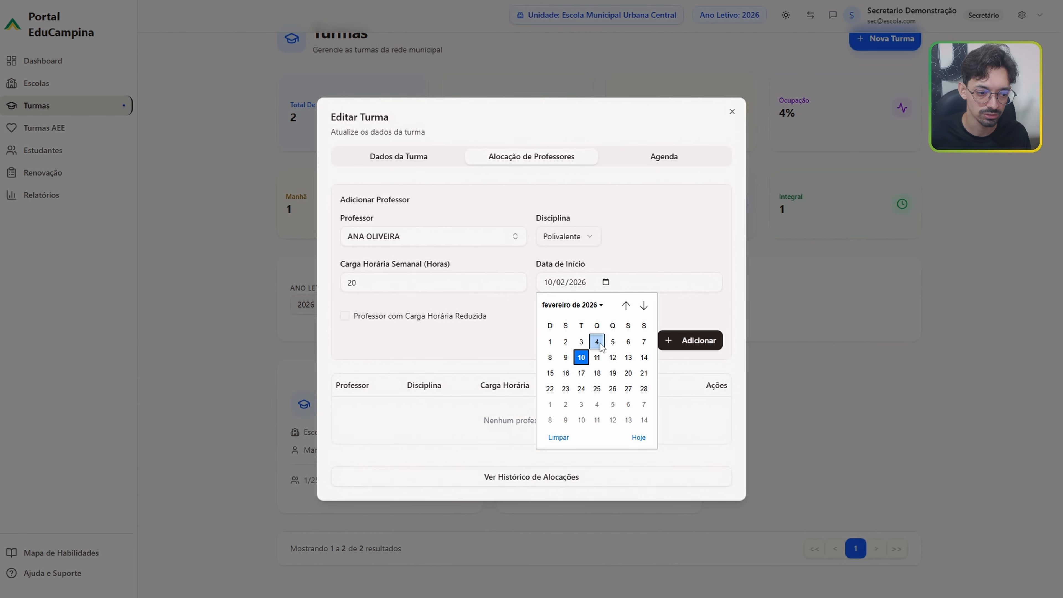
{"action": "left_click", "coordinate": [599, 344]}
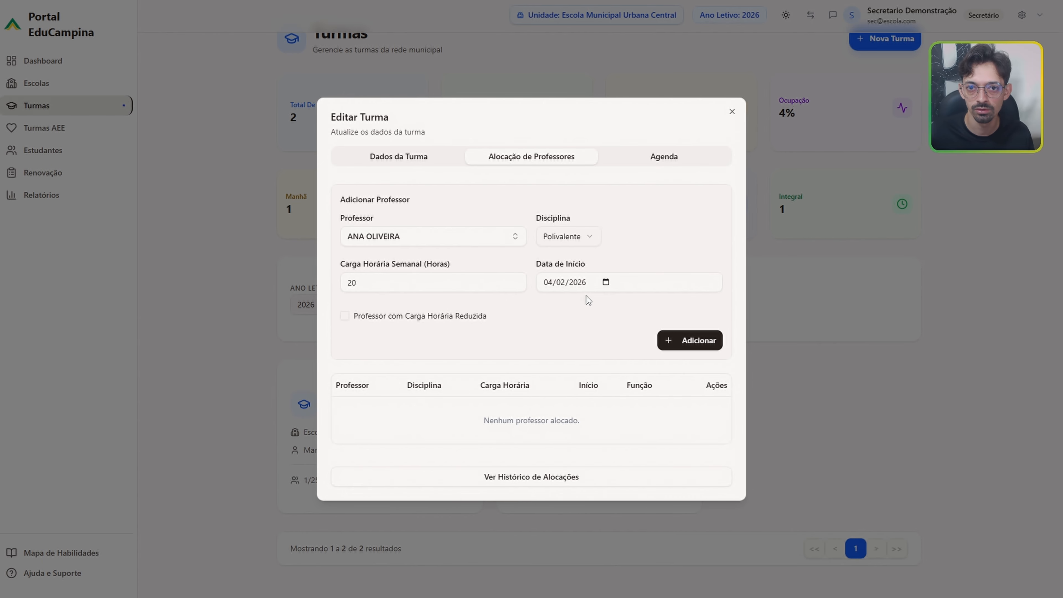
{"action": "left_click", "coordinate": [551, 286]}
{"action": "left_click", "coordinate": [552, 312]}
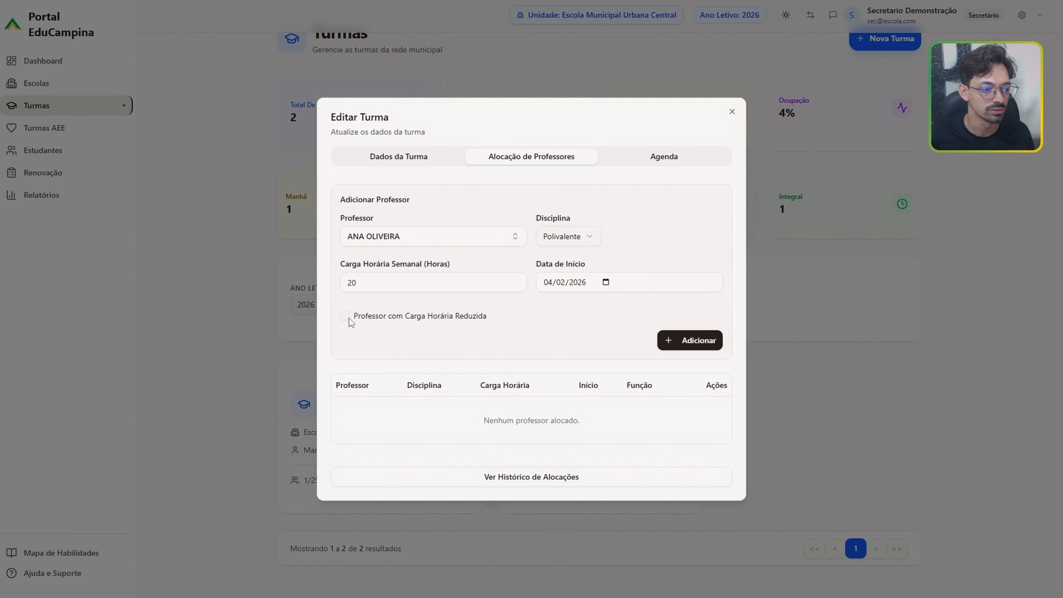
- Try the reduced-workload option, add the teacher to the class without it, and view the recurring agenda
{"action": "left_click", "coordinate": [386, 322]}
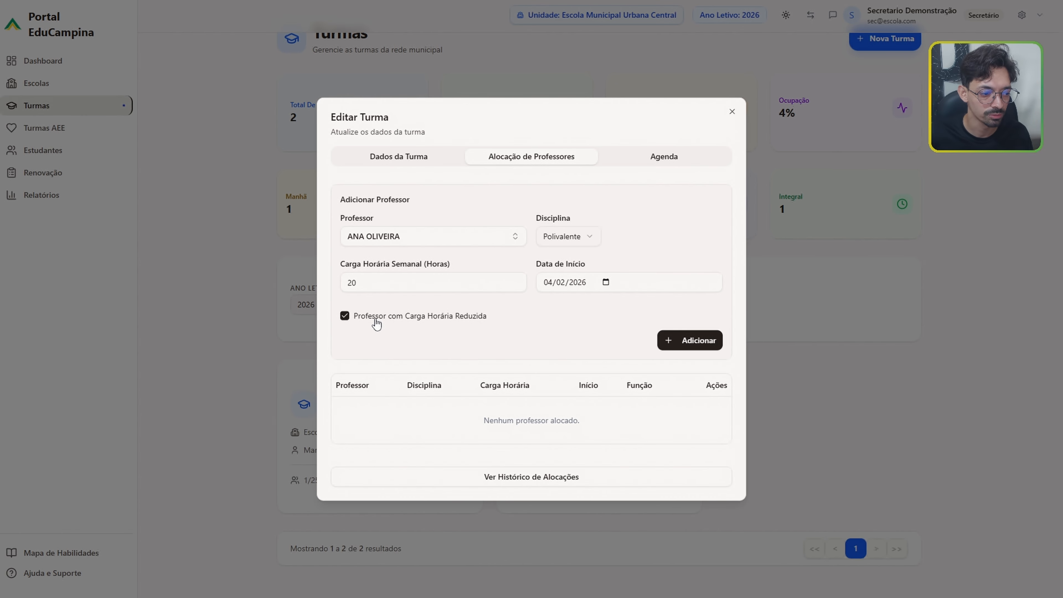
{"action": "left_click", "coordinate": [434, 319]}
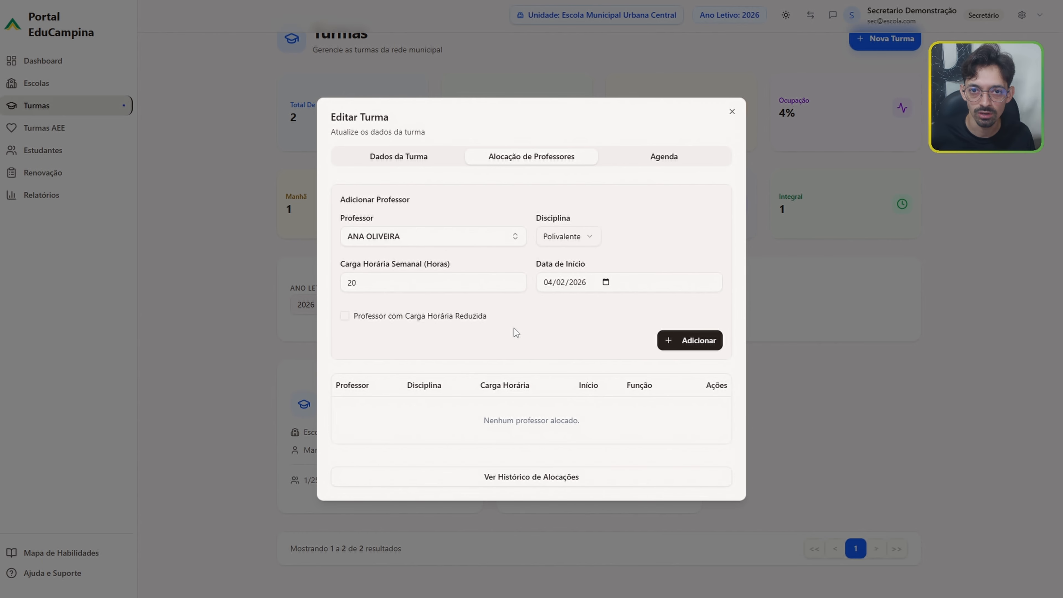
{"action": "left_click", "coordinate": [669, 340]}
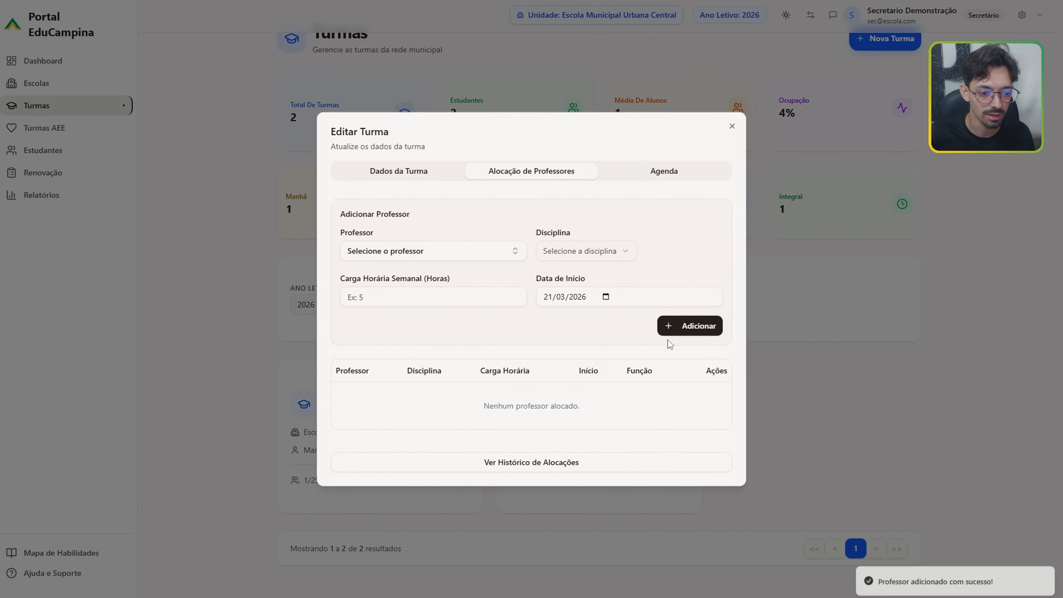
{"action": "left_click", "coordinate": [673, 190]}
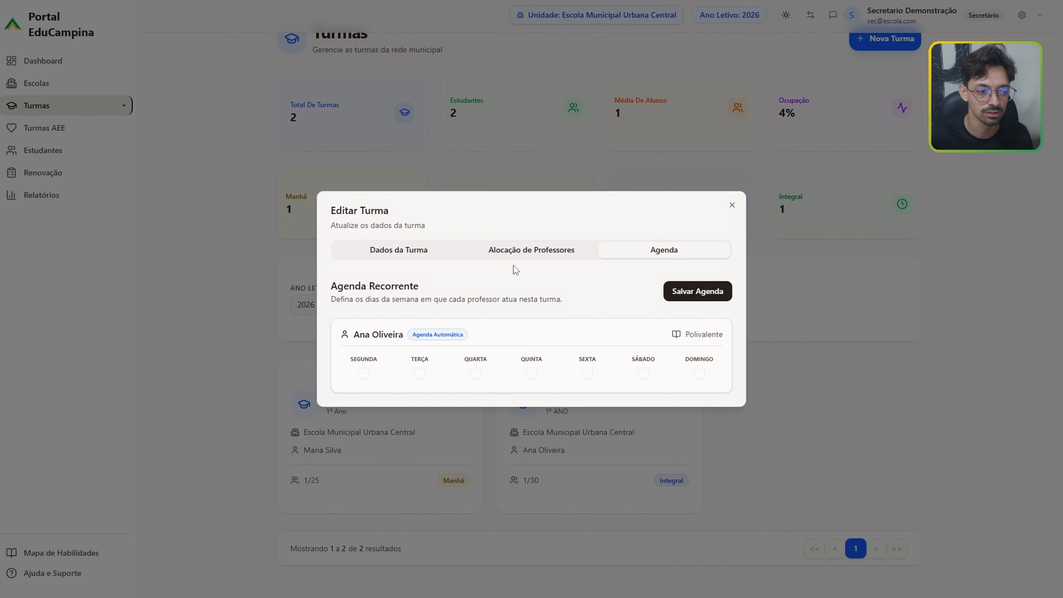
- Return to the teacher allocation form and select the second listed teacher with the discipline Polivalente
{"action": "left_click", "coordinate": [518, 252]}
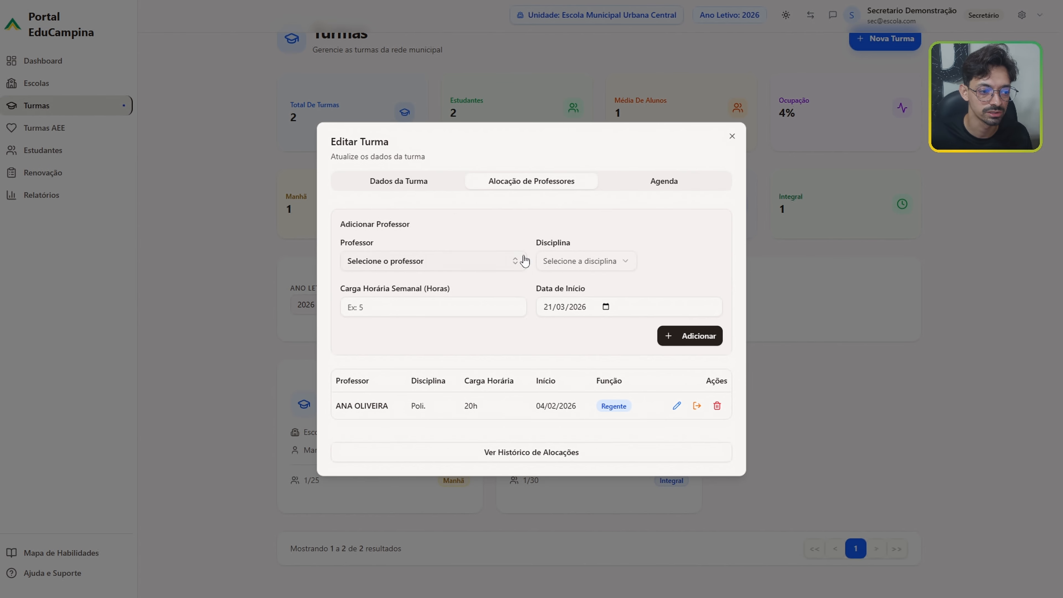
{"action": "left_click", "coordinate": [492, 262]}
{"action": "left_click", "coordinate": [400, 324]}
{"action": "left_click", "coordinate": [606, 263]}
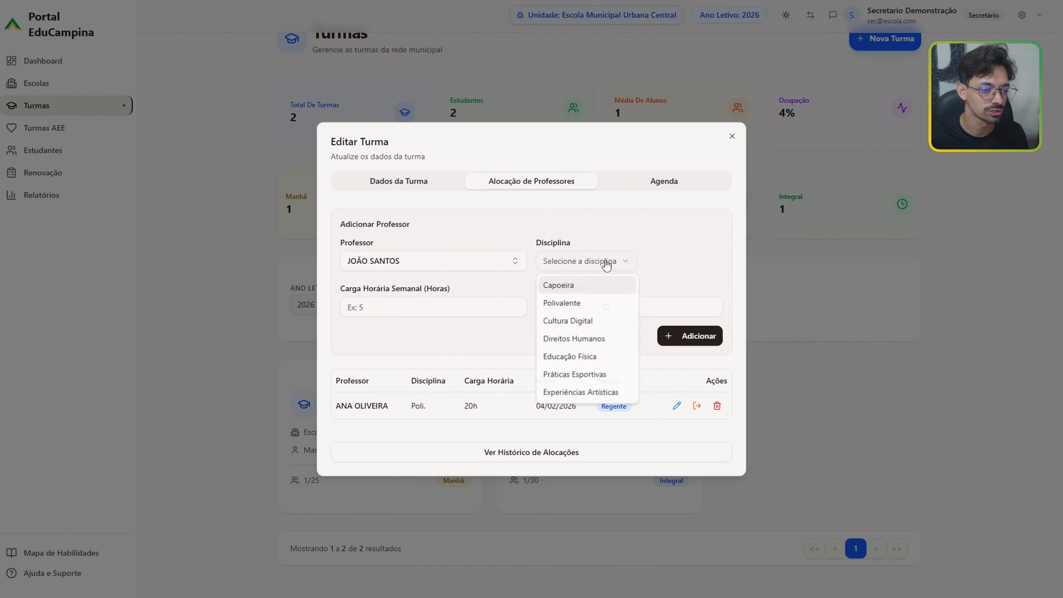
{"action": "left_click", "coordinate": [587, 300]}
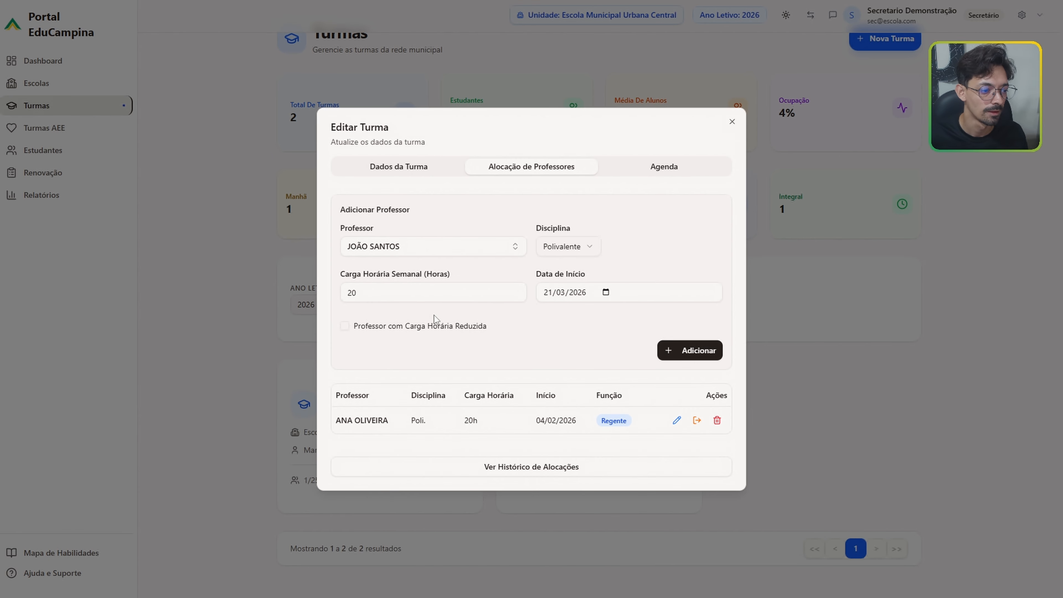
- Set the weekly workload to 8 hours, mark the teacher as reduced workload, and add the allocation to the class
{"action": "double_click", "coordinate": [410, 296]}
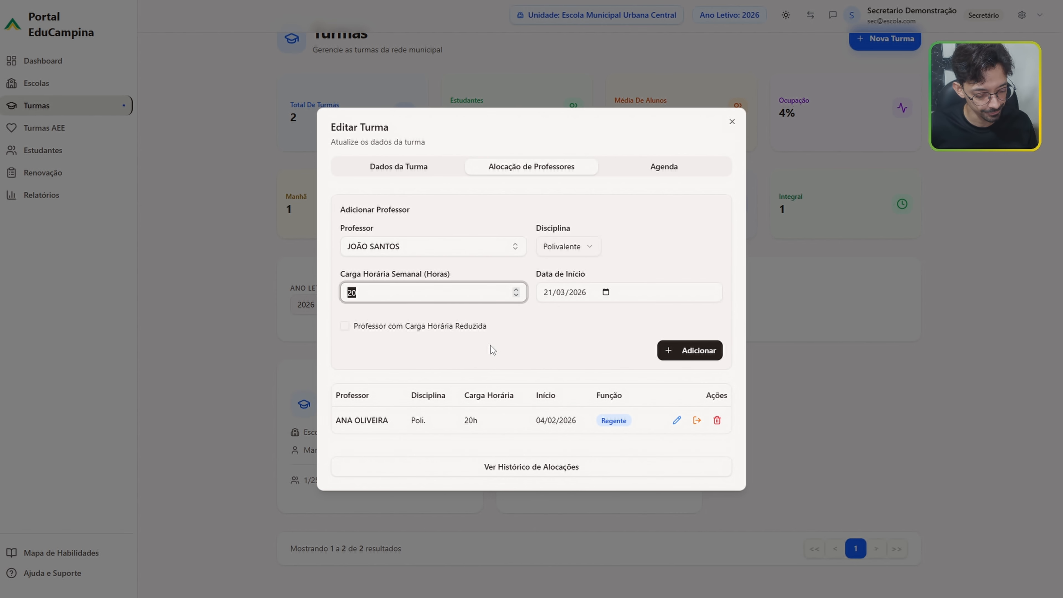
{"action": "type", "text": "8"}
{"action": "left_click", "coordinate": [521, 323]}
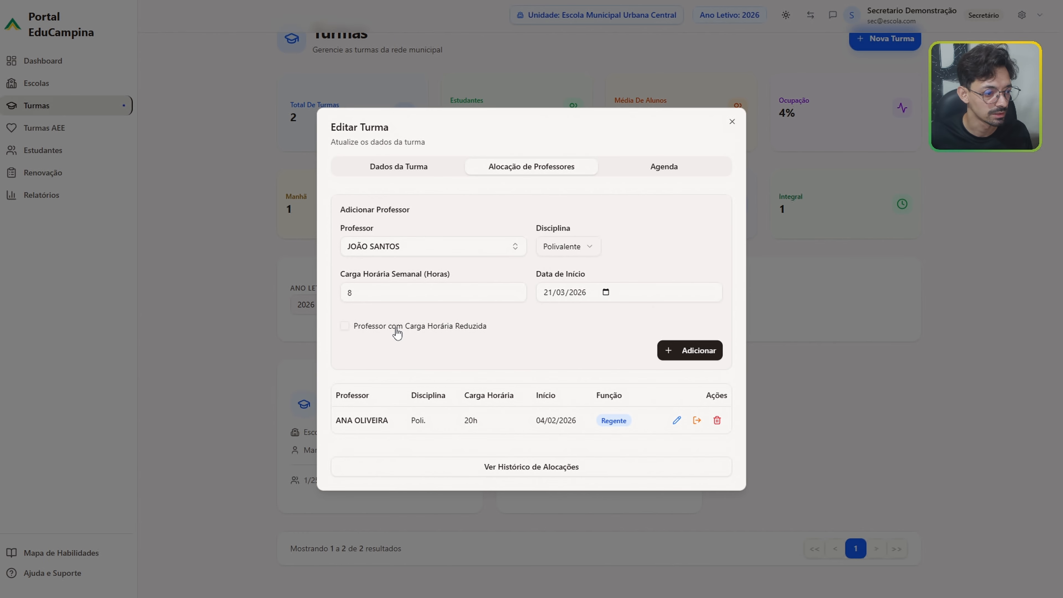
{"action": "left_click", "coordinate": [376, 327]}
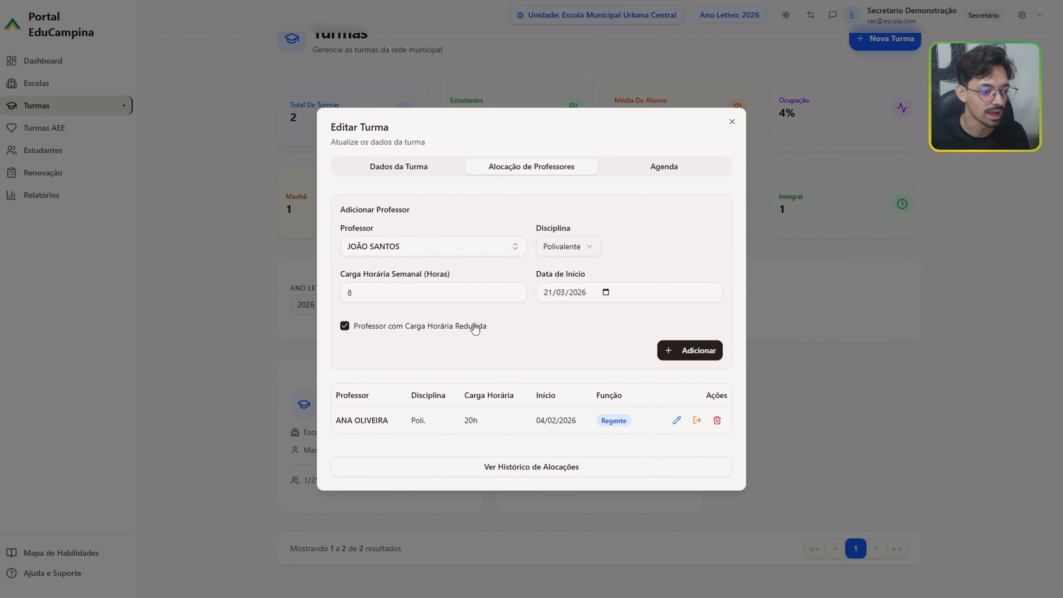
{"action": "left_click", "coordinate": [702, 355]}
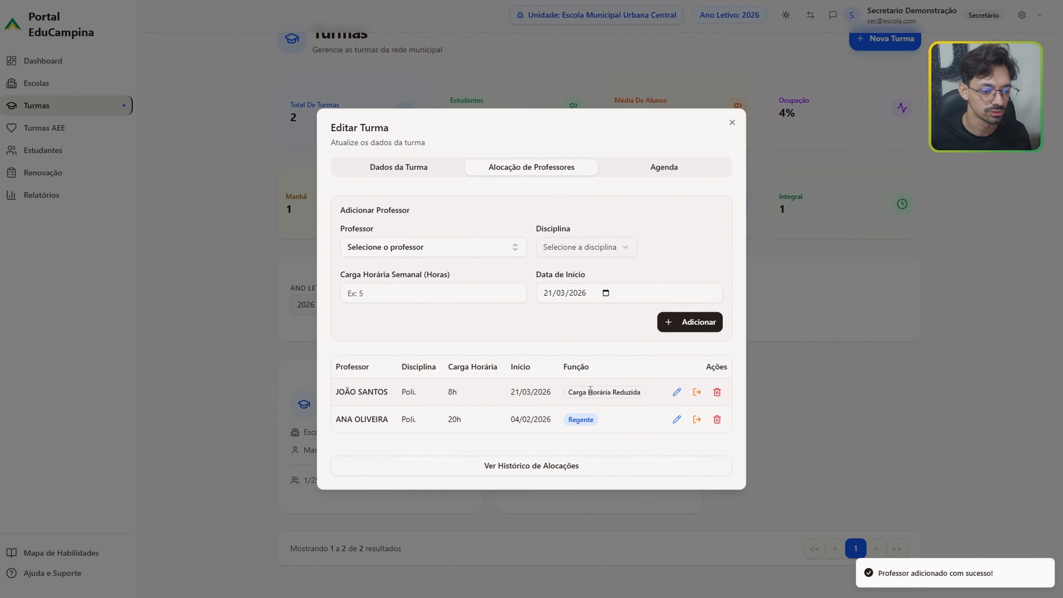
{"action": "left_click_drag", "start_coordinate": [567, 392], "coordinate": [641, 392]}
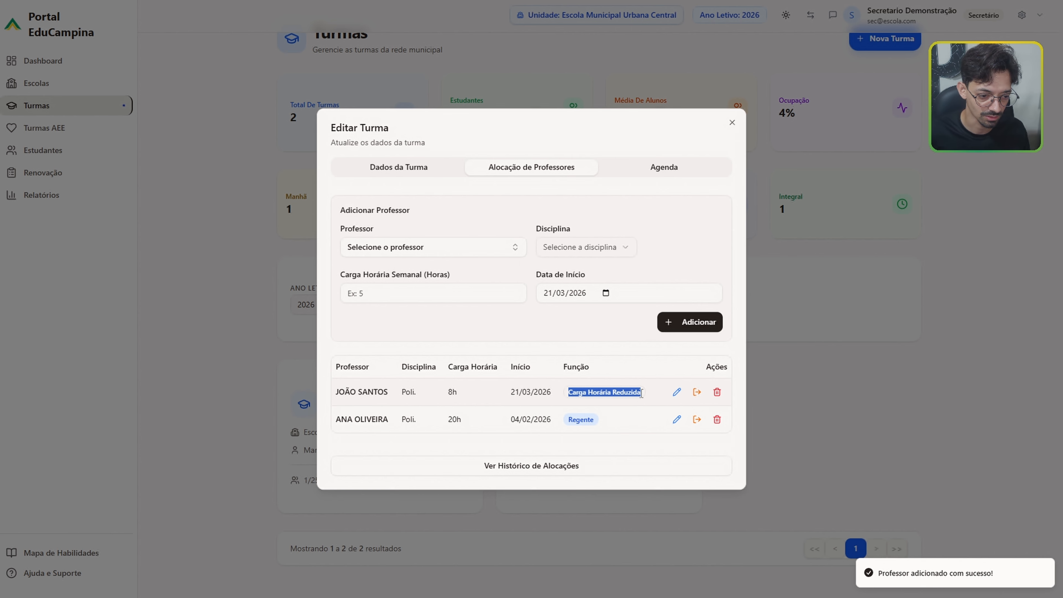
{"action": "left_click", "coordinate": [619, 367]}
- Schedule the reduced-workload teacher for Segunda and Quarta in the recurring agenda and save it
{"action": "left_click", "coordinate": [663, 169]}
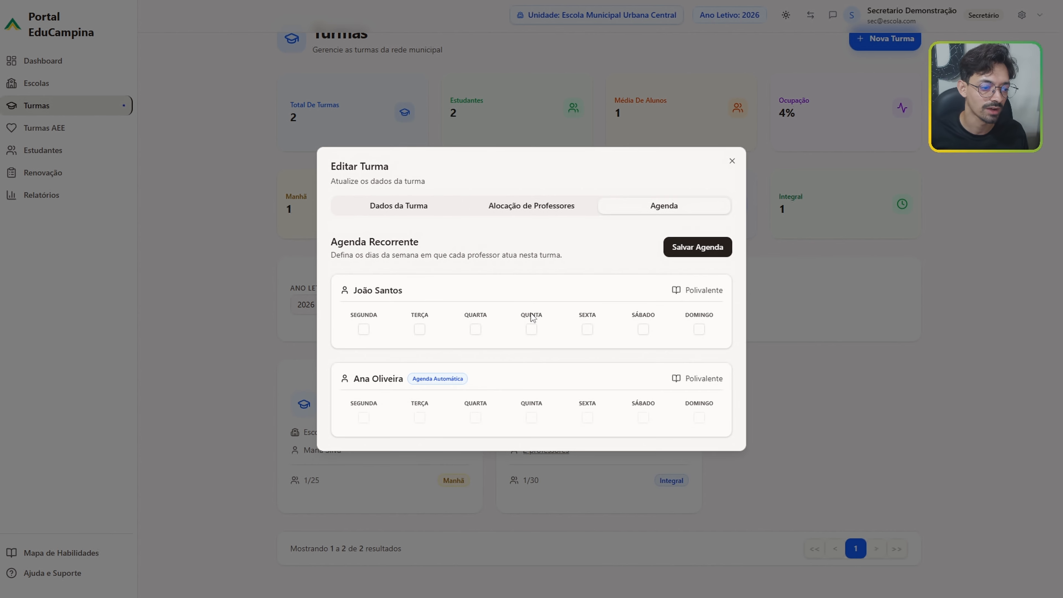
{"action": "left_click", "coordinate": [364, 330]}
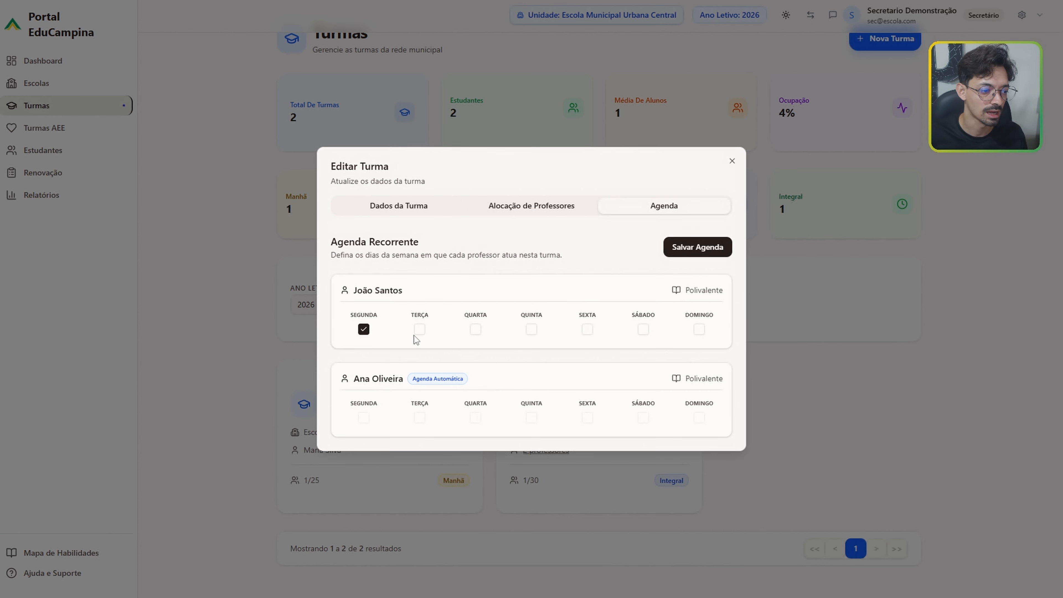
{"action": "left_click", "coordinate": [476, 331]}
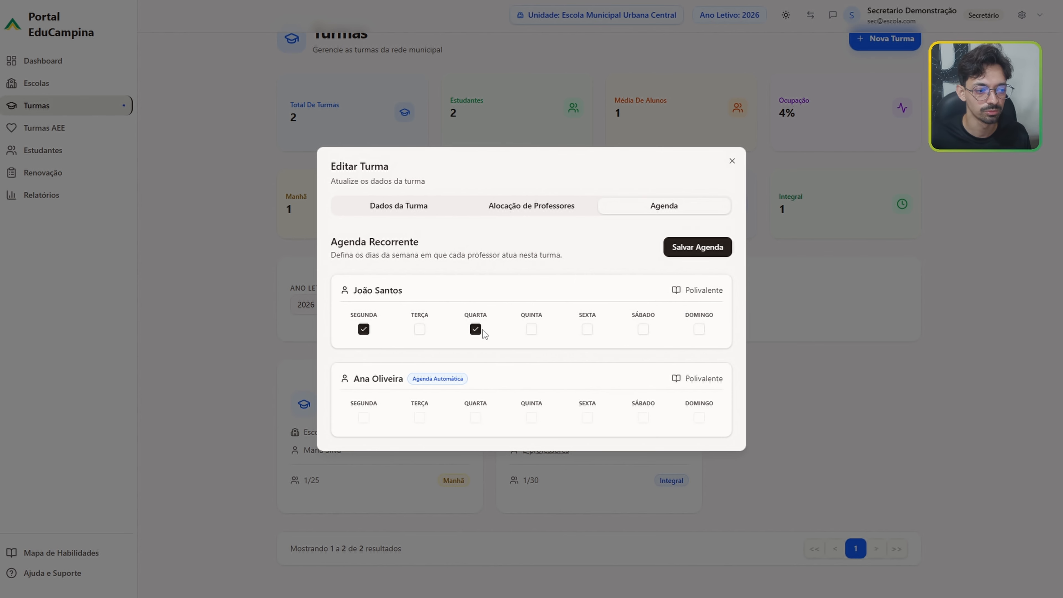
{"action": "left_click", "coordinate": [678, 254]}
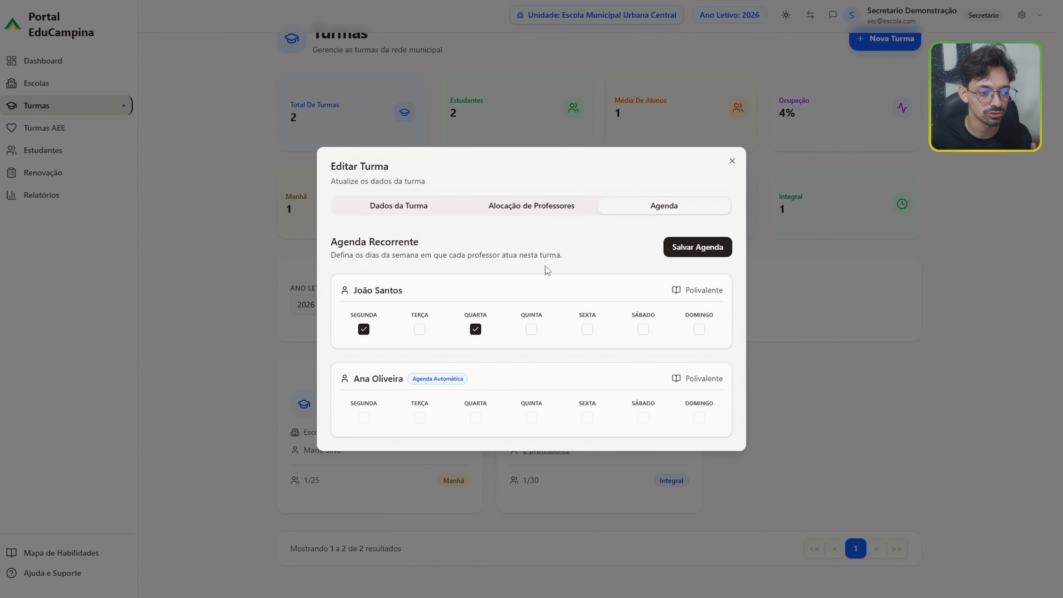
- Check the start date of the reduced-workload teacher in the class's allocation list
{"action": "left_click", "coordinate": [546, 211]}
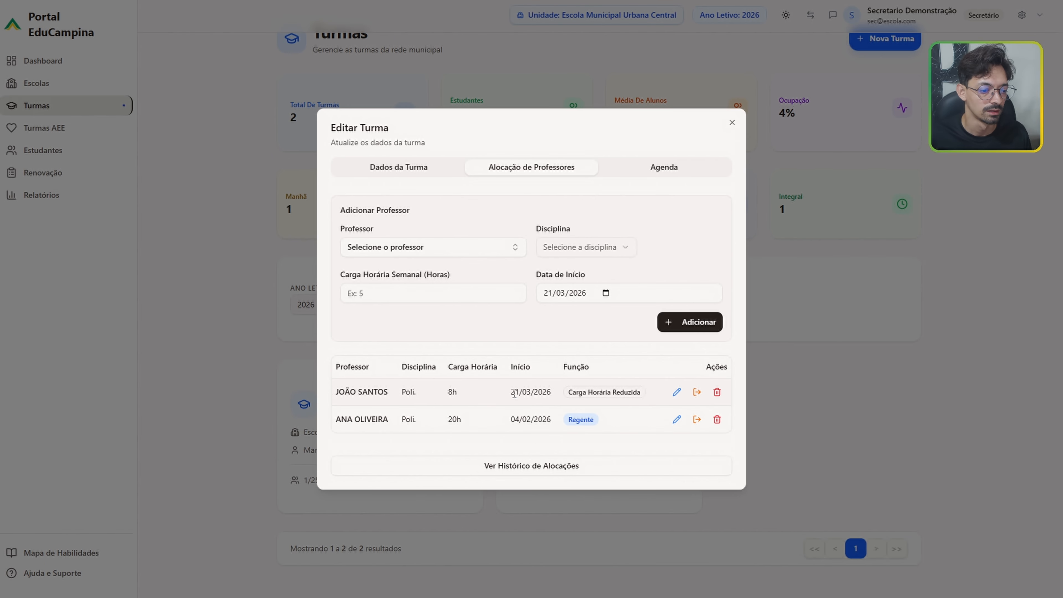
{"action": "left_click_drag", "start_coordinate": [512, 393], "coordinate": [551, 391]}
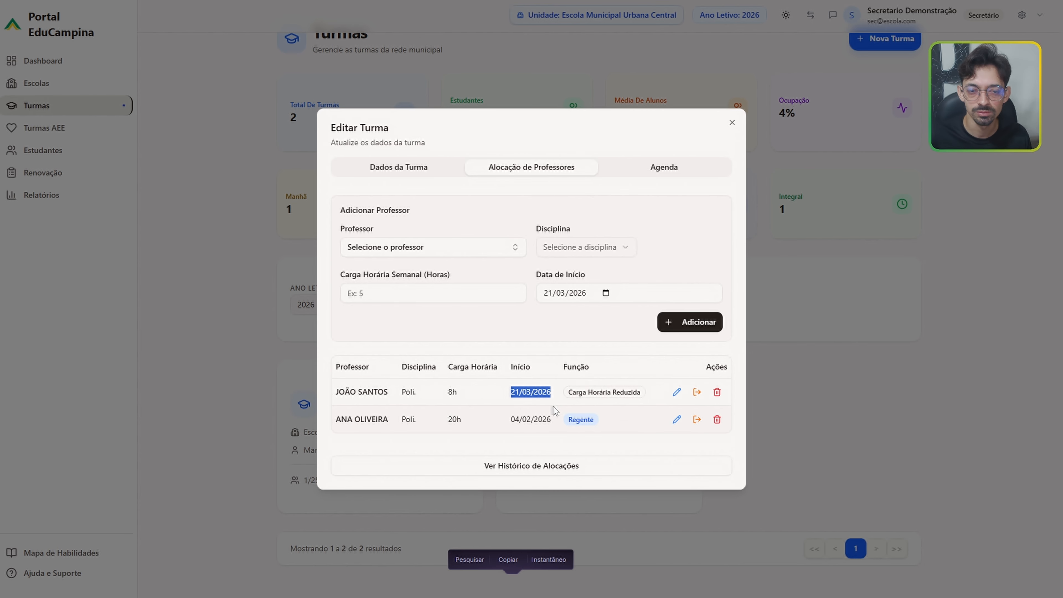
- Change the reduced-workload teacher's allocation start date to 04/02/2026, save it, and check the date in the list
{"action": "left_click", "coordinate": [552, 393]}
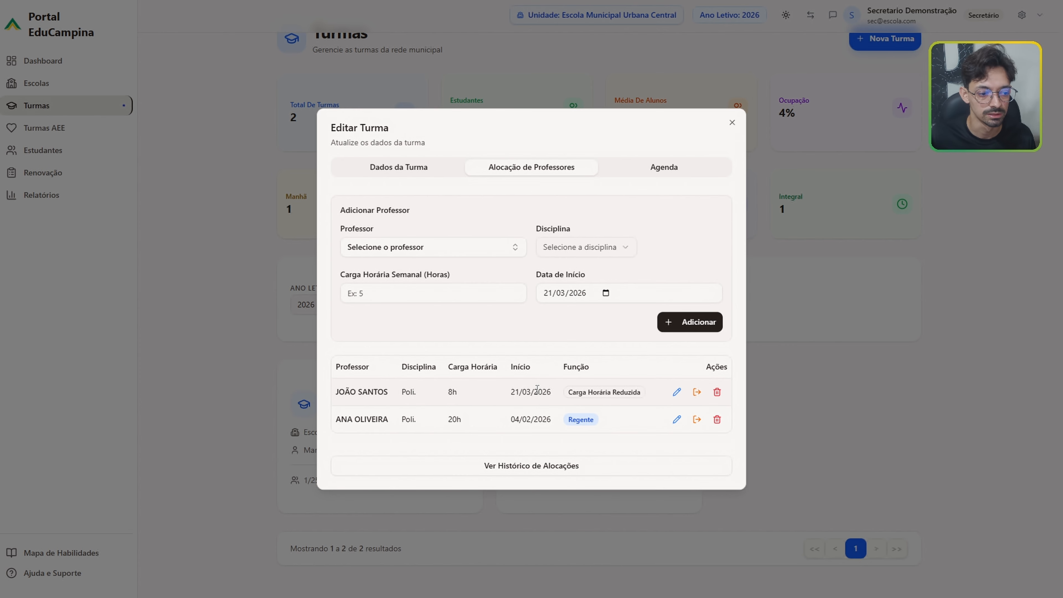
{"action": "left_click_drag", "start_coordinate": [553, 395], "coordinate": [510, 395]}
{"action": "left_click", "coordinate": [510, 401]}
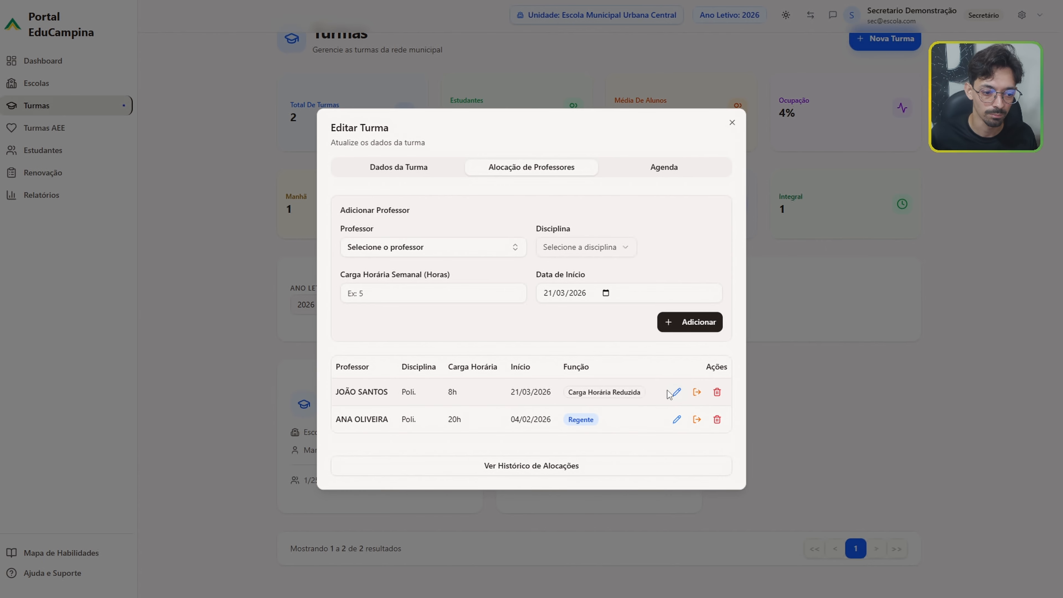
{"action": "left_click", "coordinate": [676, 393]}
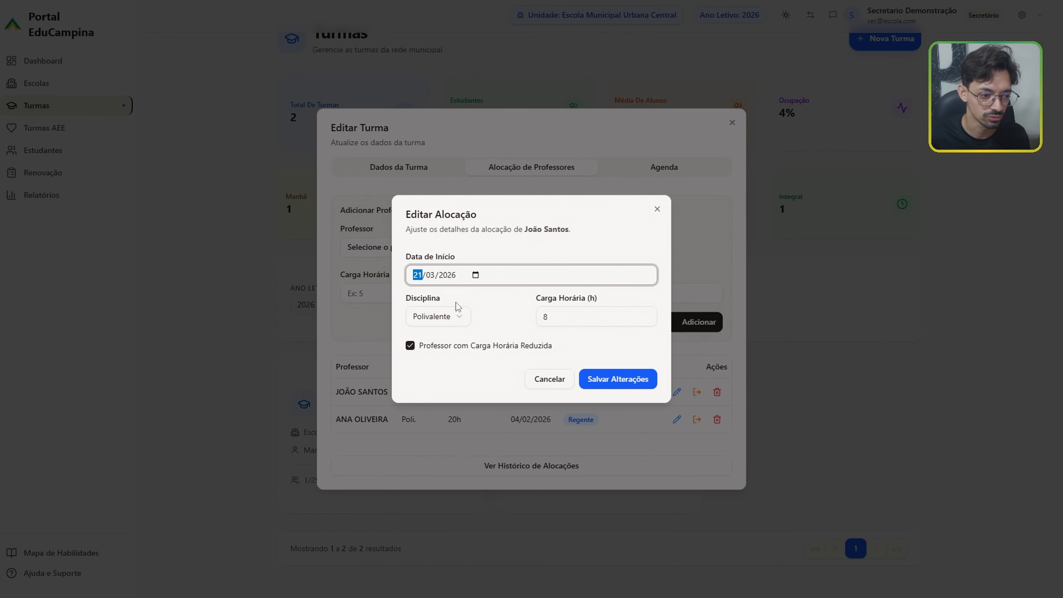
{"action": "type", "text": "0402"}
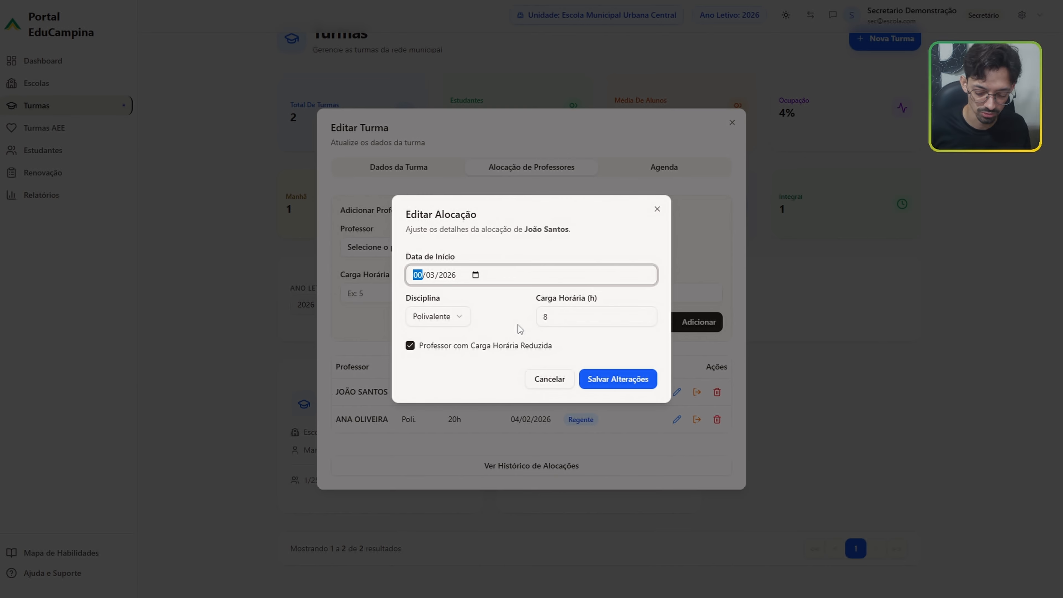
{"action": "left_click", "coordinate": [626, 379]}
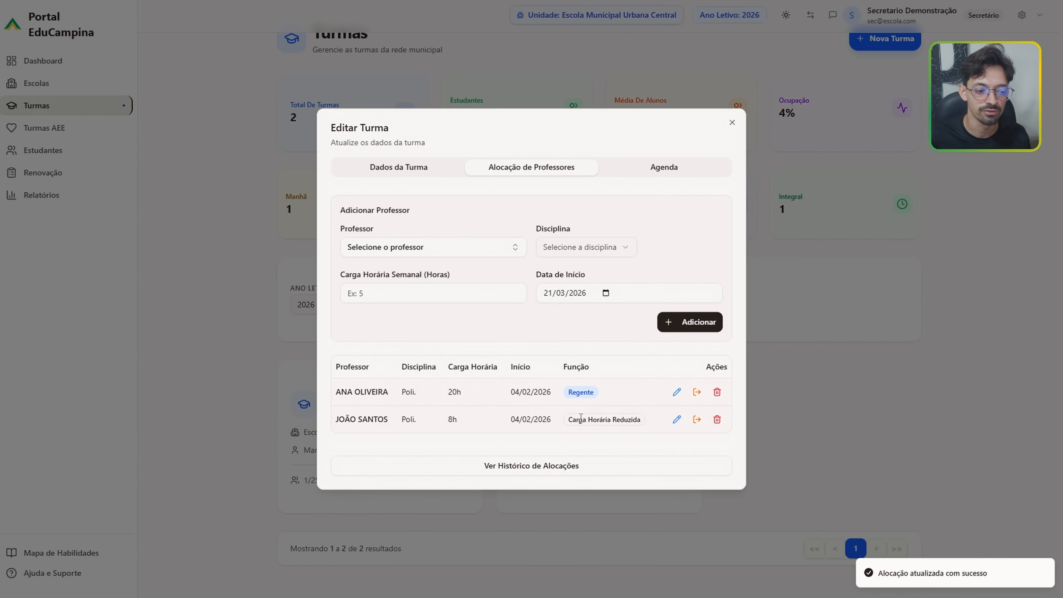
{"action": "left_click_drag", "start_coordinate": [502, 422], "coordinate": [553, 420]}
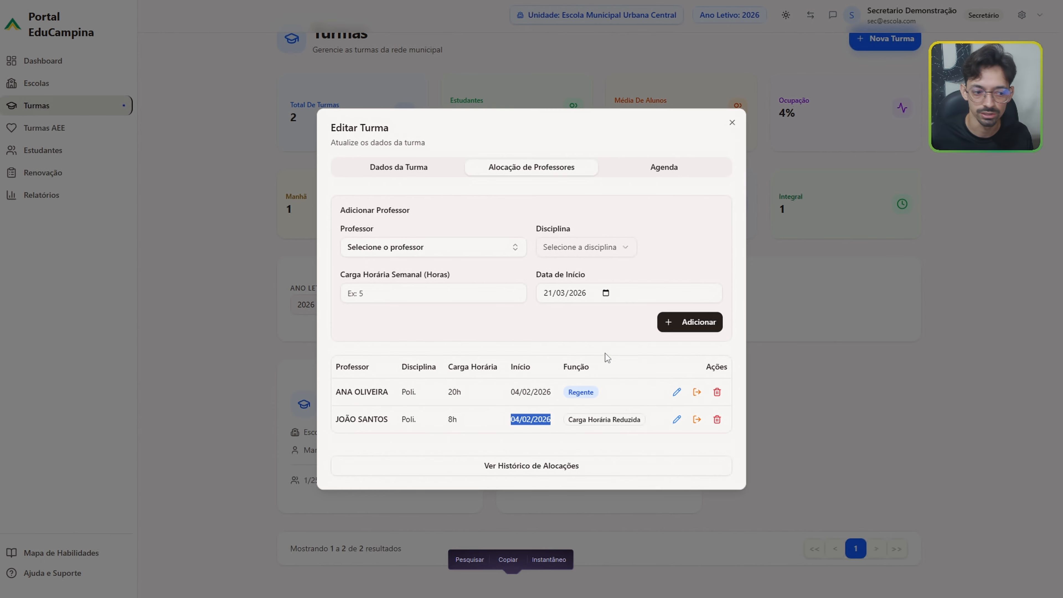
{"action": "left_click", "coordinate": [620, 333]}
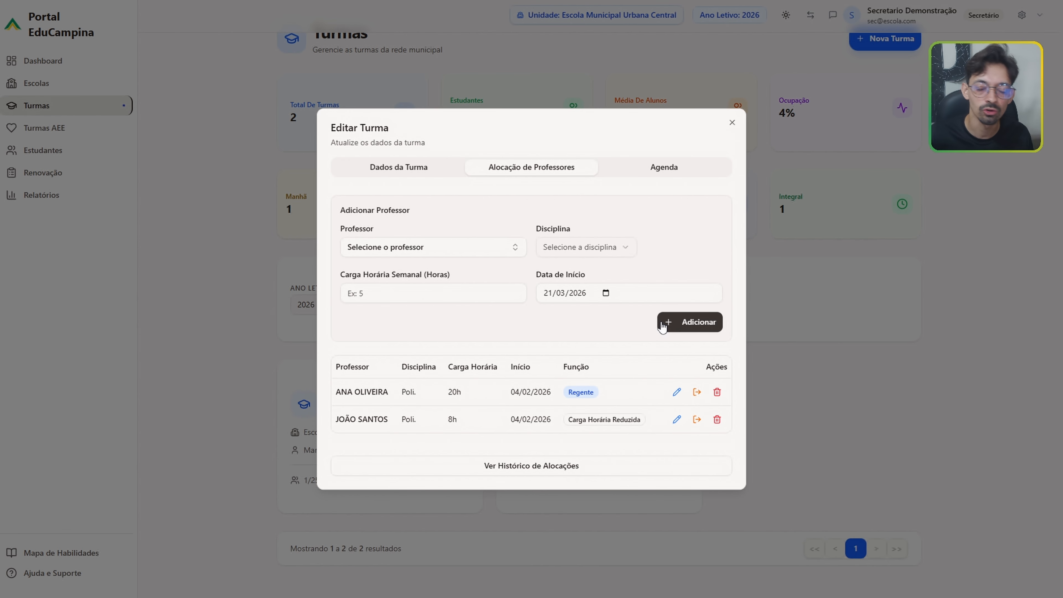
- End the reduced-workload teacher's allocation with an exit date of 10/03/2026
{"action": "left_click", "coordinate": [697, 420]}
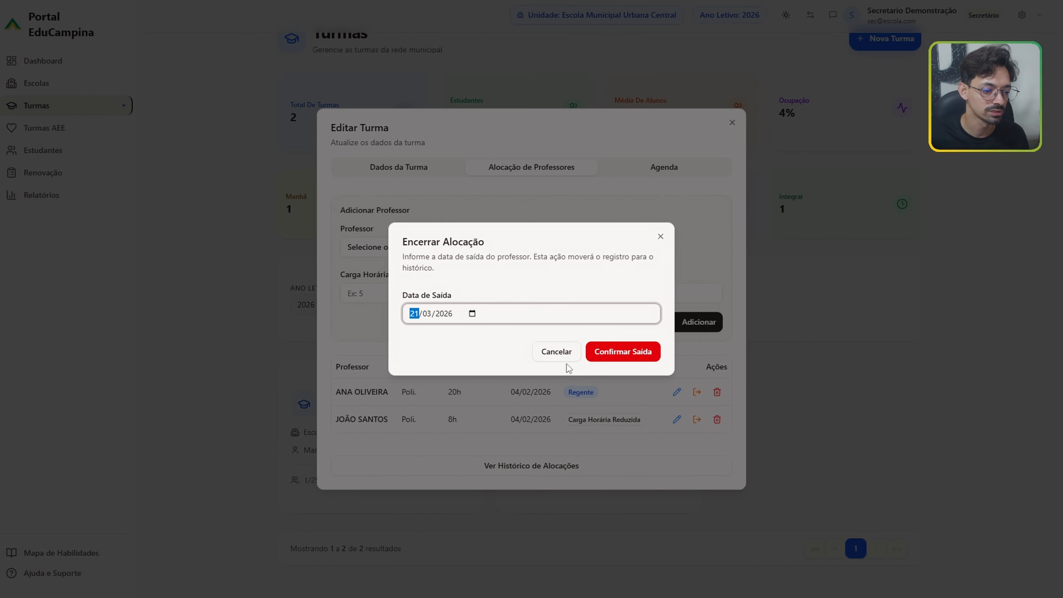
{"action": "left_click", "coordinate": [563, 357]}
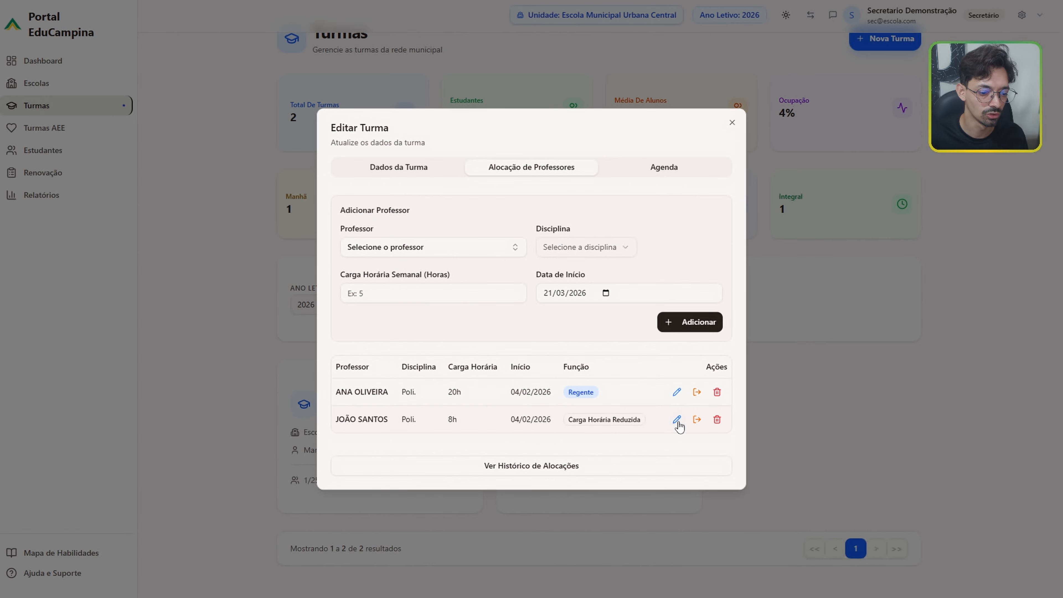
{"action": "left_click", "coordinate": [697, 419]}
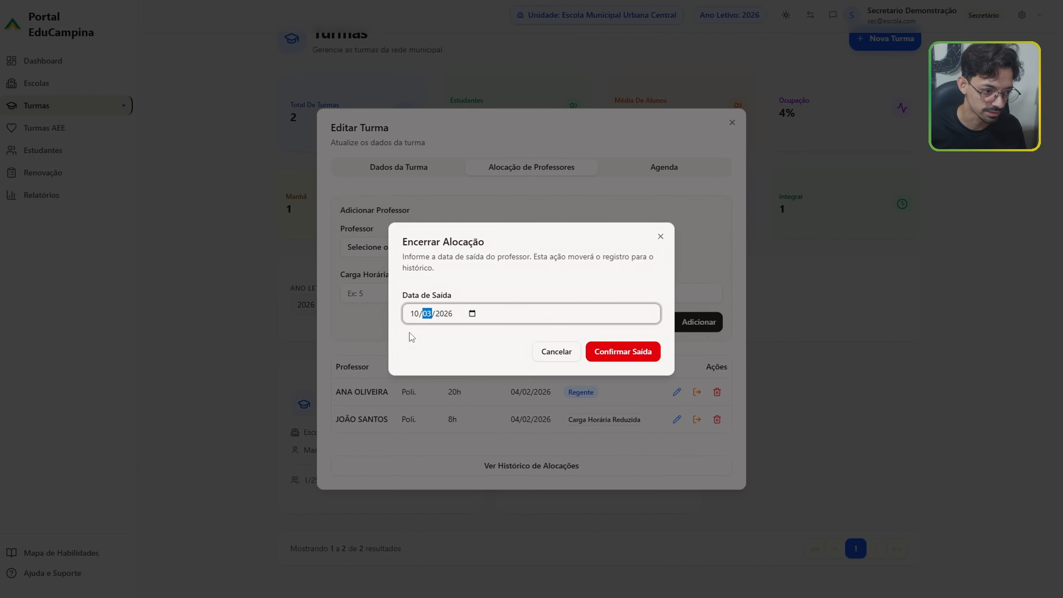
{"action": "left_click", "coordinate": [490, 287]}
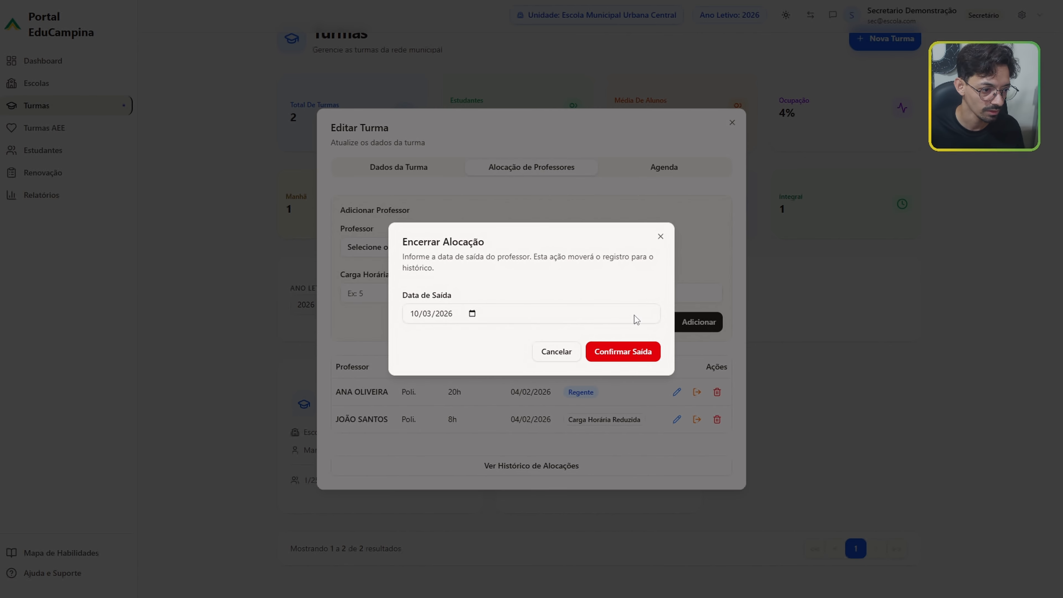
{"action": "left_click", "coordinate": [636, 353]}
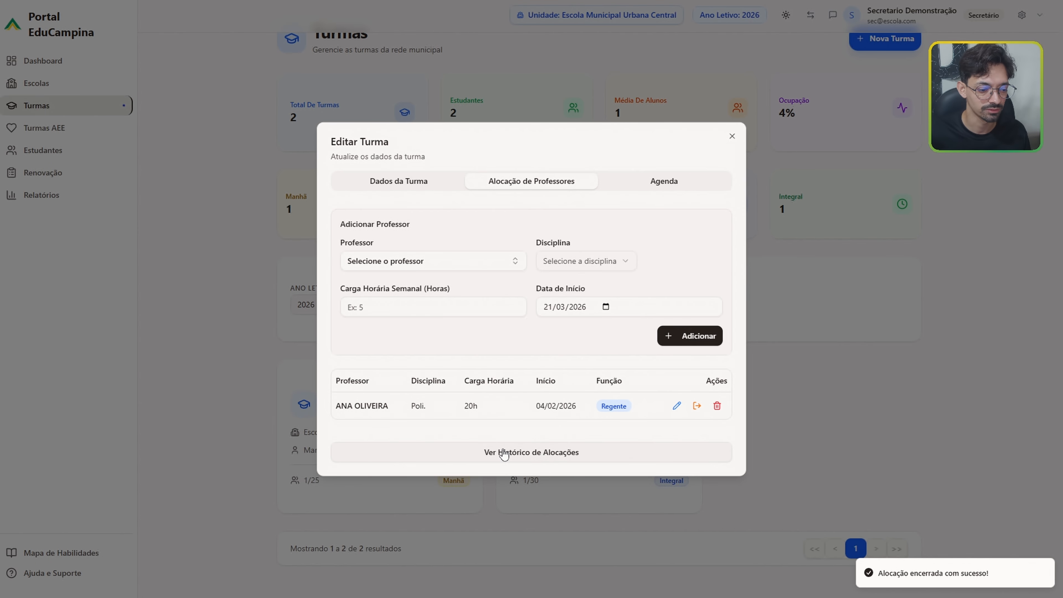
- Show the class's allocation history and review the departed teacher's entry and exit dates
{"action": "left_click", "coordinate": [526, 453]}
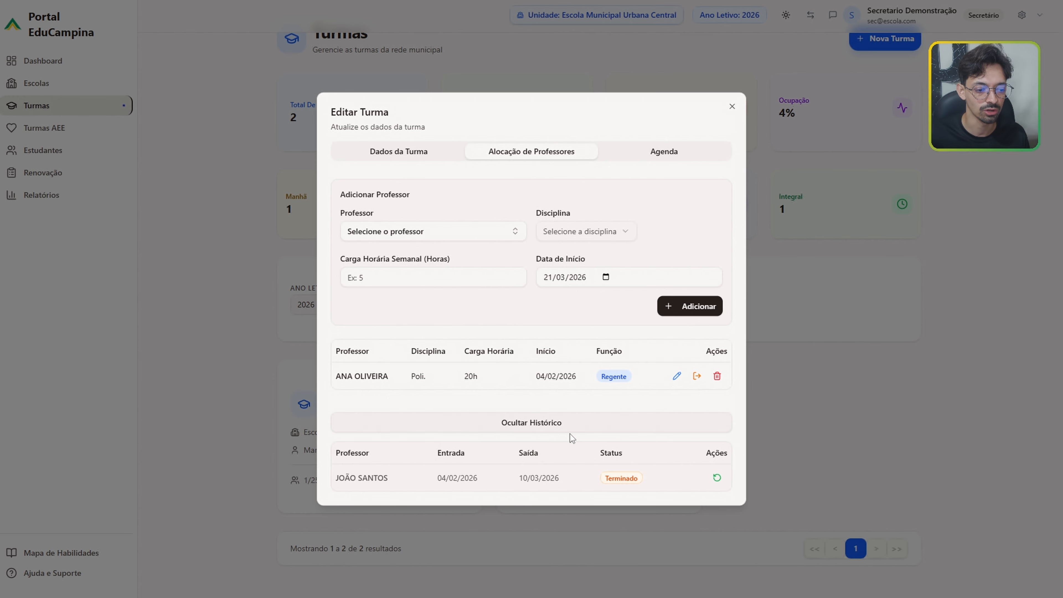
{"action": "left_click_drag", "start_coordinate": [334, 480], "coordinate": [559, 477]}
{"action": "left_click", "coordinate": [436, 482]}
{"action": "left_click", "coordinate": [605, 310]}
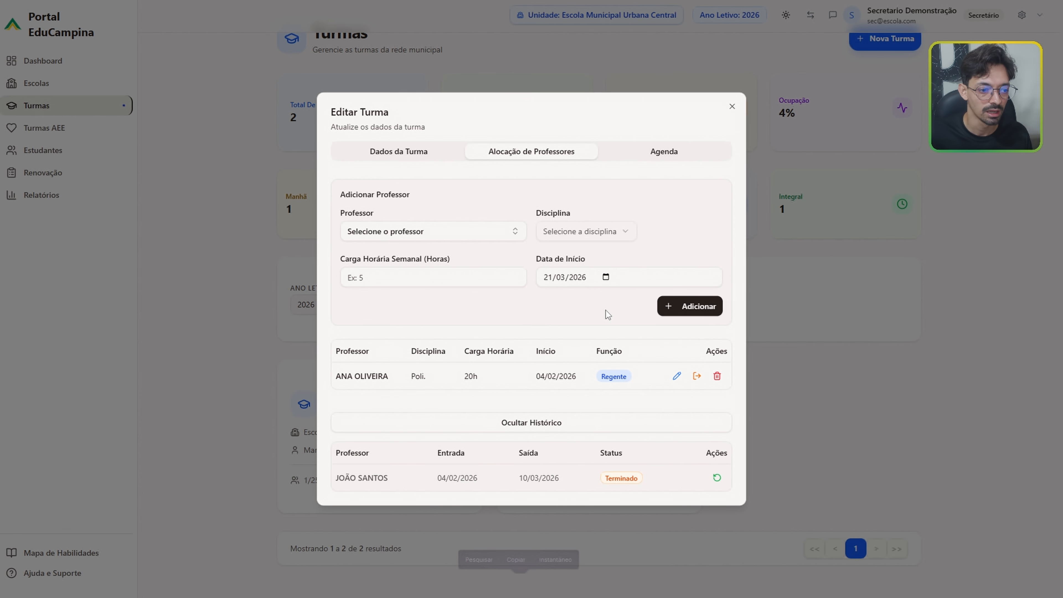
- Select a replacement teacher with the discipline Polivalente and a weekly workload of 8 hours in the allocation form
{"action": "left_click", "coordinate": [513, 238]}
{"action": "left_click", "coordinate": [411, 310]}
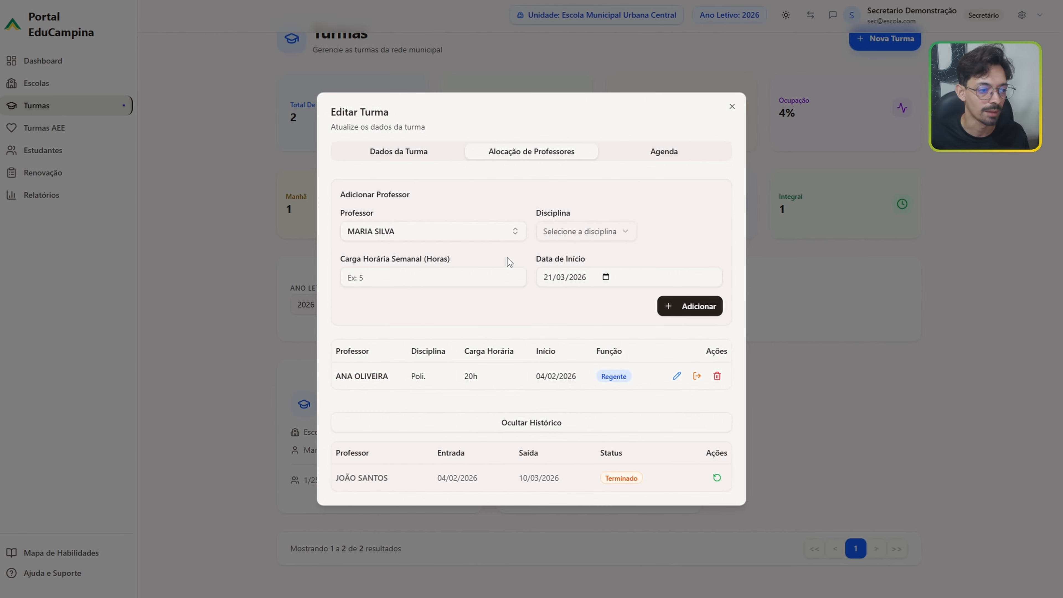
{"action": "left_click", "coordinate": [623, 233]}
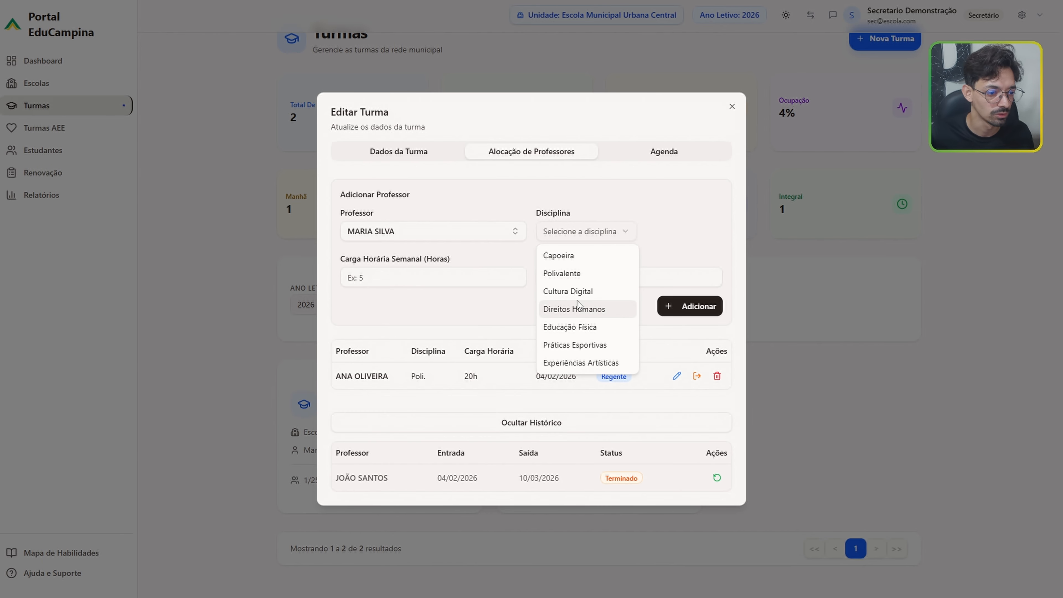
{"action": "left_click", "coordinate": [584, 274]}
{"action": "double_click", "coordinate": [459, 264]}
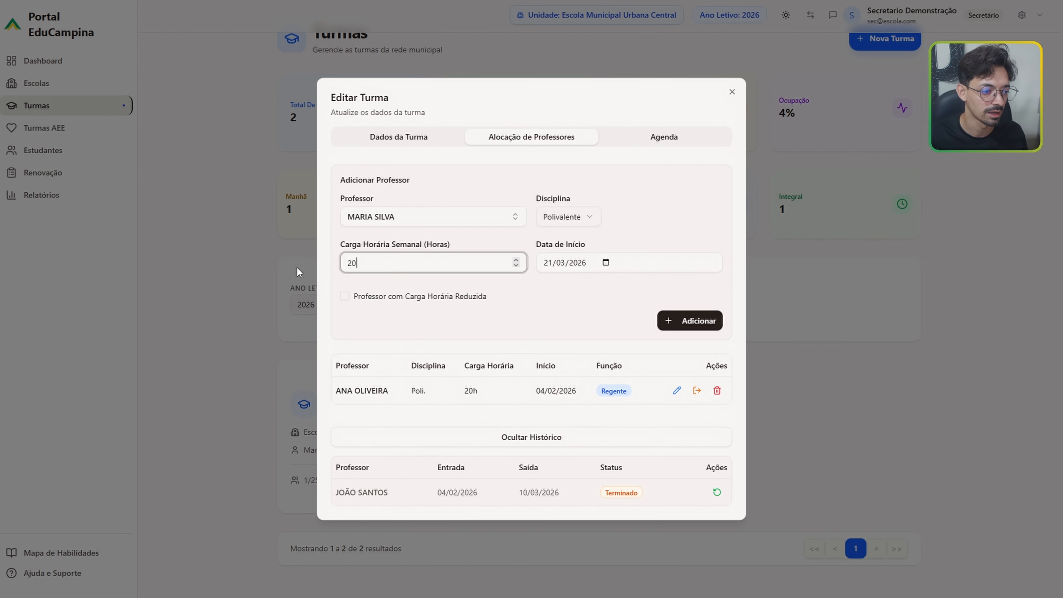
{"action": "type", "text": "8"}
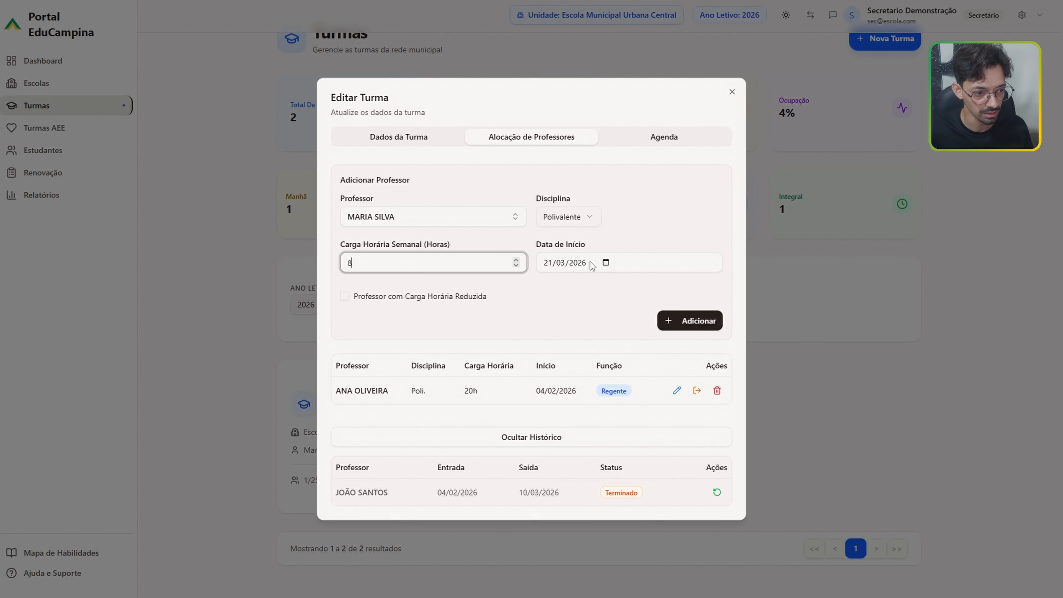
- Set the replacement teacher's start date to 11/03/2026, mark the teacher as reduced workload, and add the allocation
{"action": "left_click", "coordinate": [544, 268]}
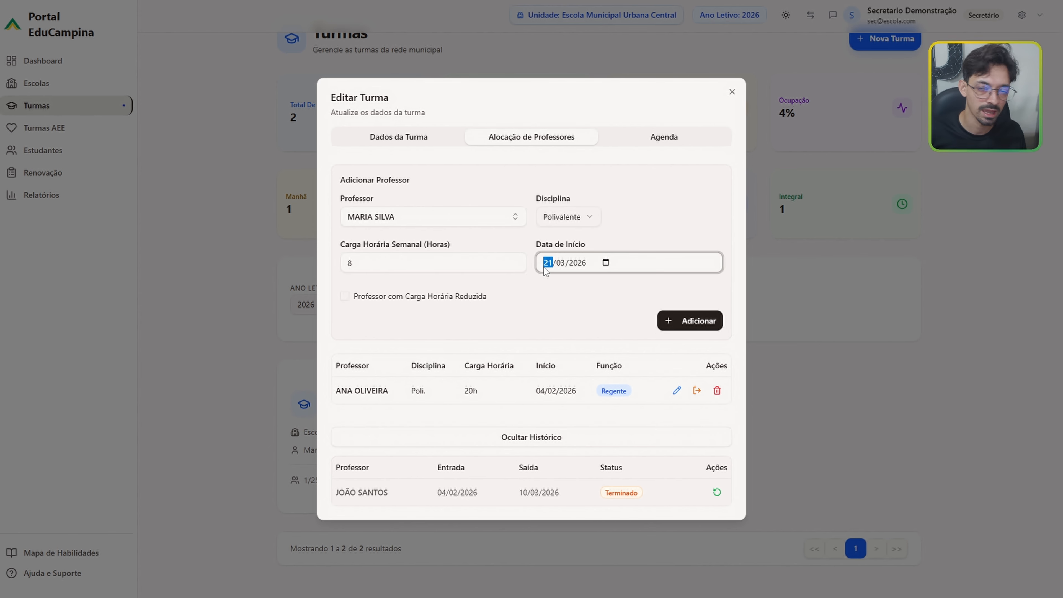
{"action": "type", "text": "11"}
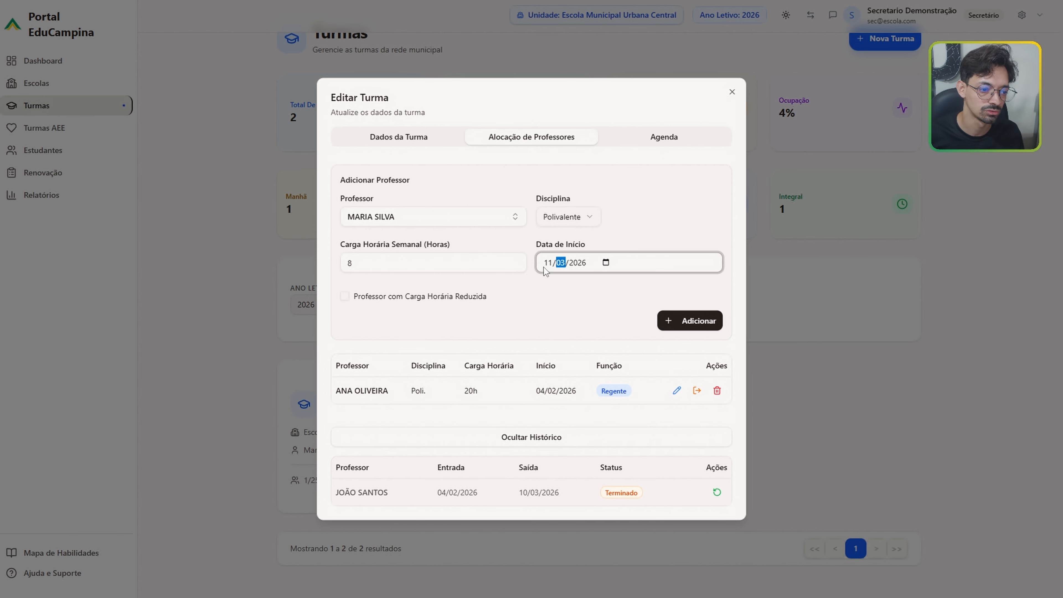
{"action": "left_click", "coordinate": [553, 306]}
{"action": "left_click_drag", "start_coordinate": [523, 493], "coordinate": [567, 495]}
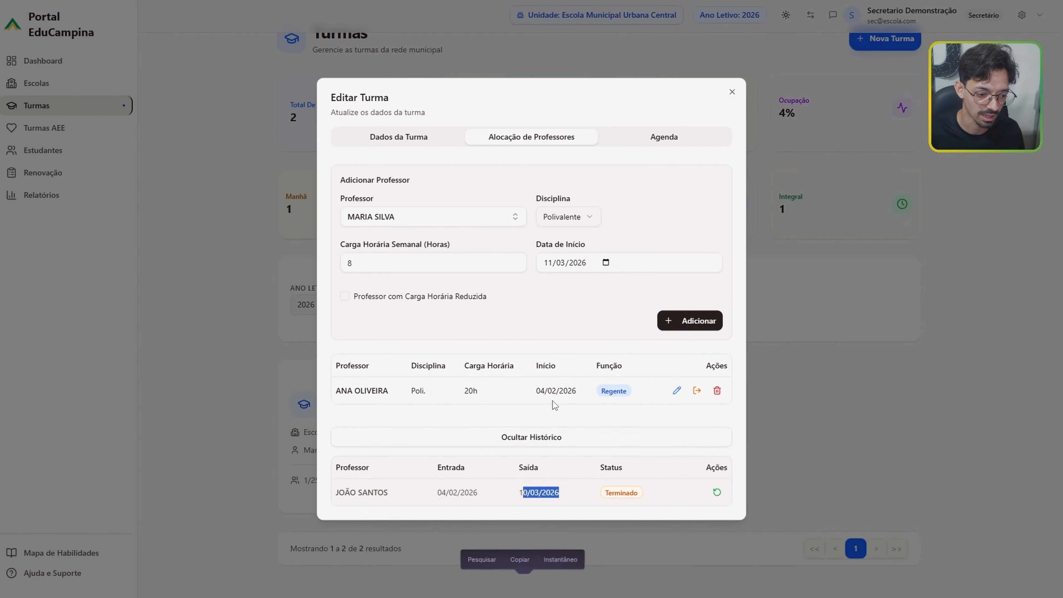
{"action": "left_click", "coordinate": [549, 284]}
{"action": "left_click", "coordinate": [361, 296]}
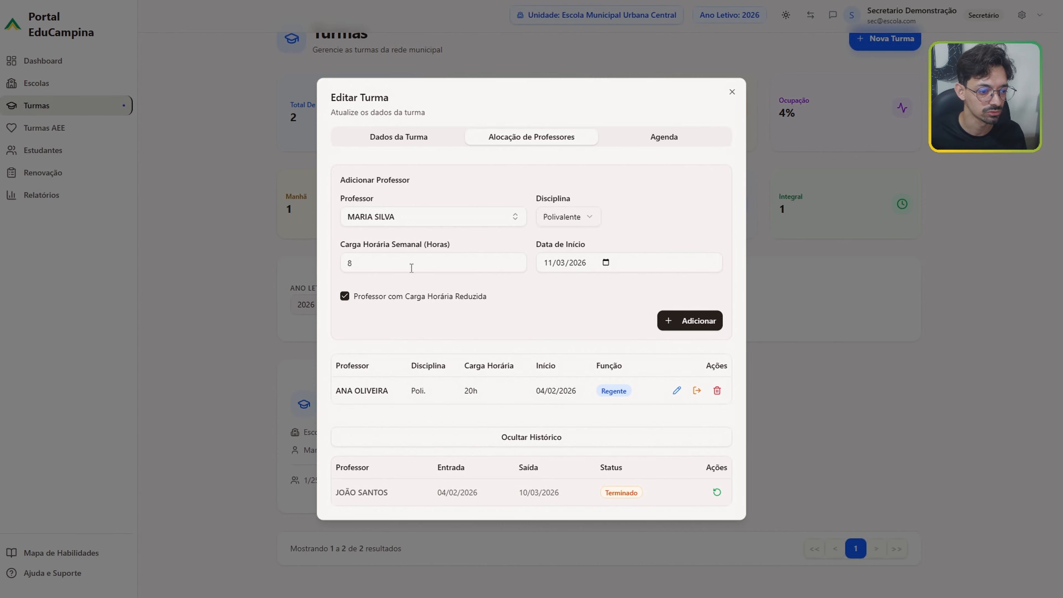
{"action": "left_click", "coordinate": [685, 320]}
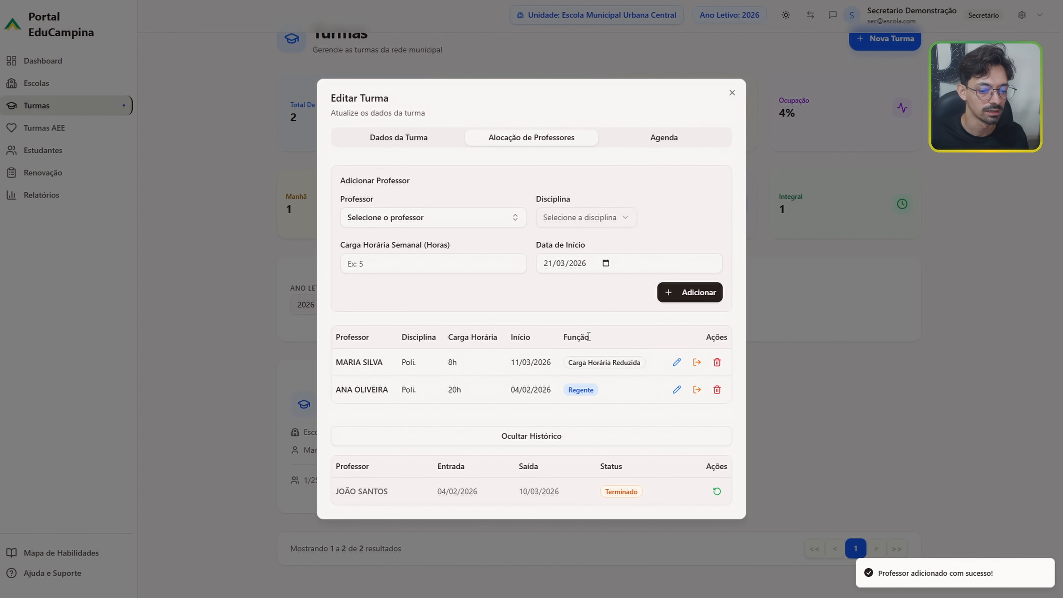
- Check the replacement teacher's start date, discipline and workload in the class's allocation list
{"action": "left_click_drag", "start_coordinate": [511, 368], "coordinate": [558, 369]}
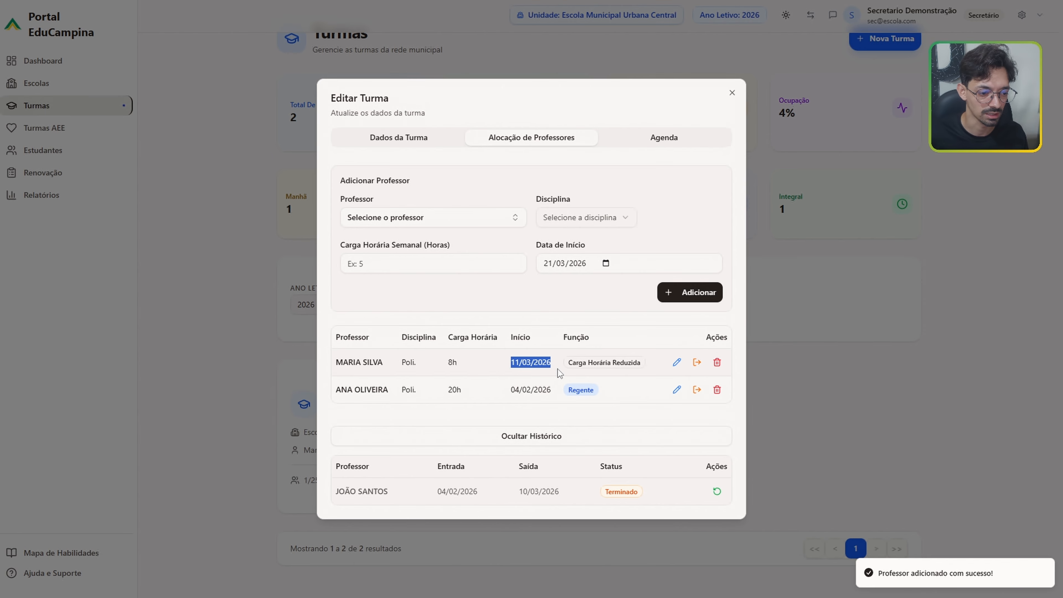
{"action": "left_click", "coordinate": [562, 411]}
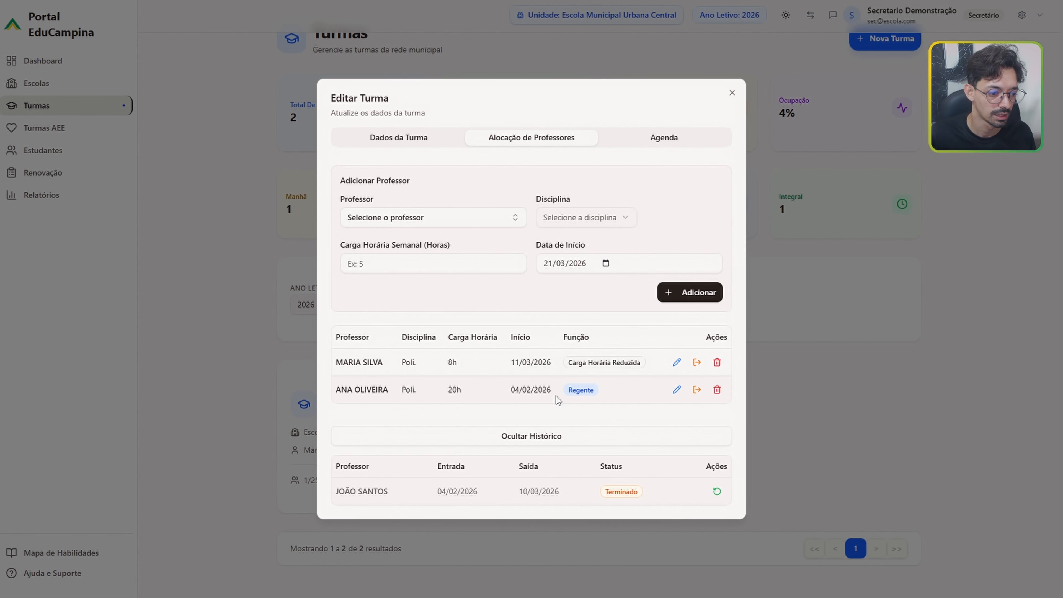
{"action": "left_click_drag", "start_coordinate": [336, 360], "coordinate": [479, 357]}
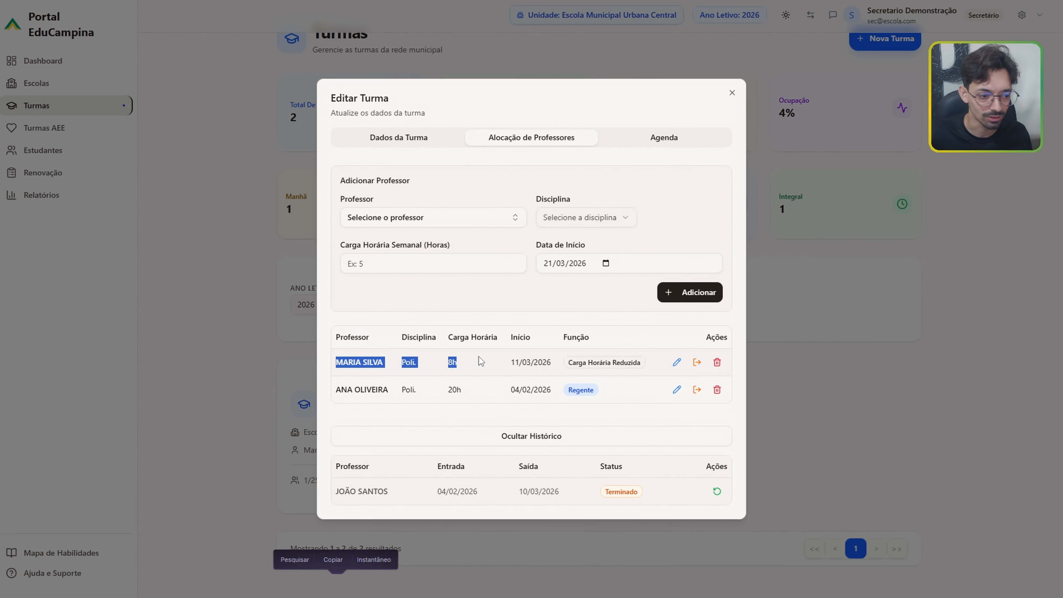
{"action": "left_click", "coordinate": [479, 357]}
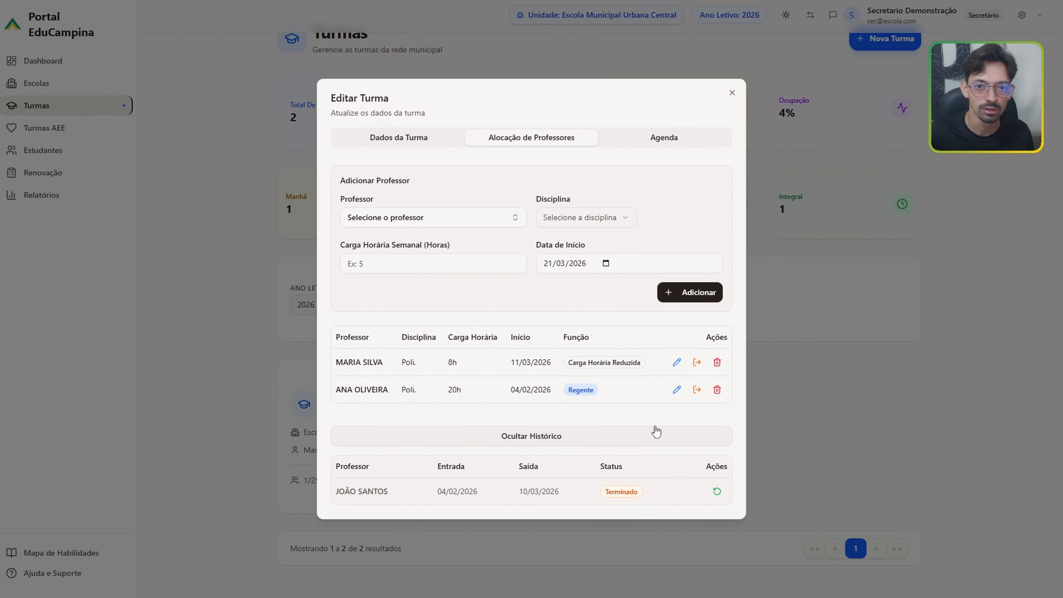
- Permanently delete the replacement teacher's allocation from the class
{"action": "left_click", "coordinate": [717, 362]}
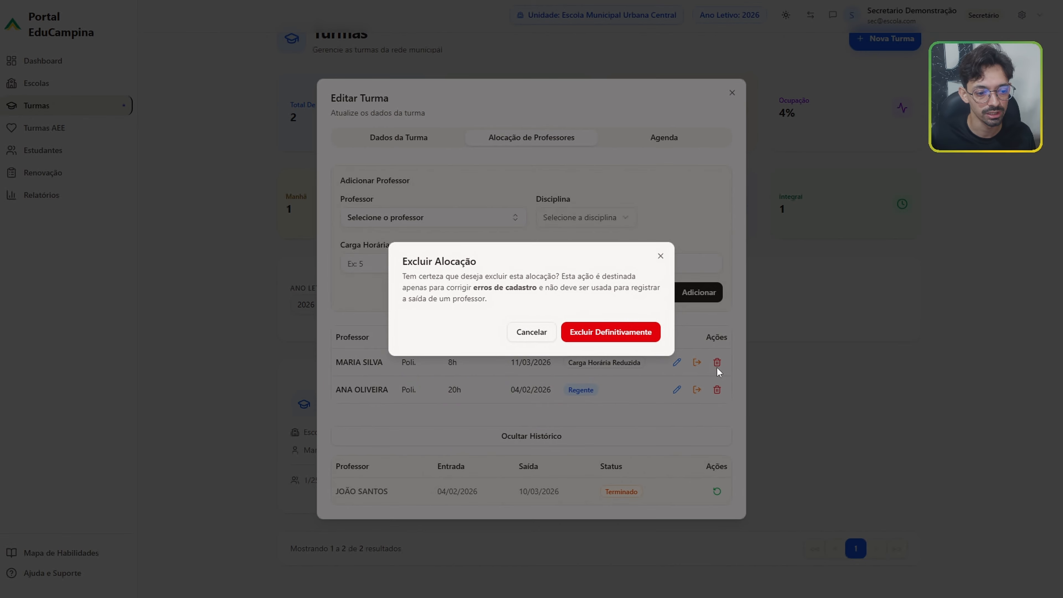
{"action": "left_click", "coordinate": [643, 335]}
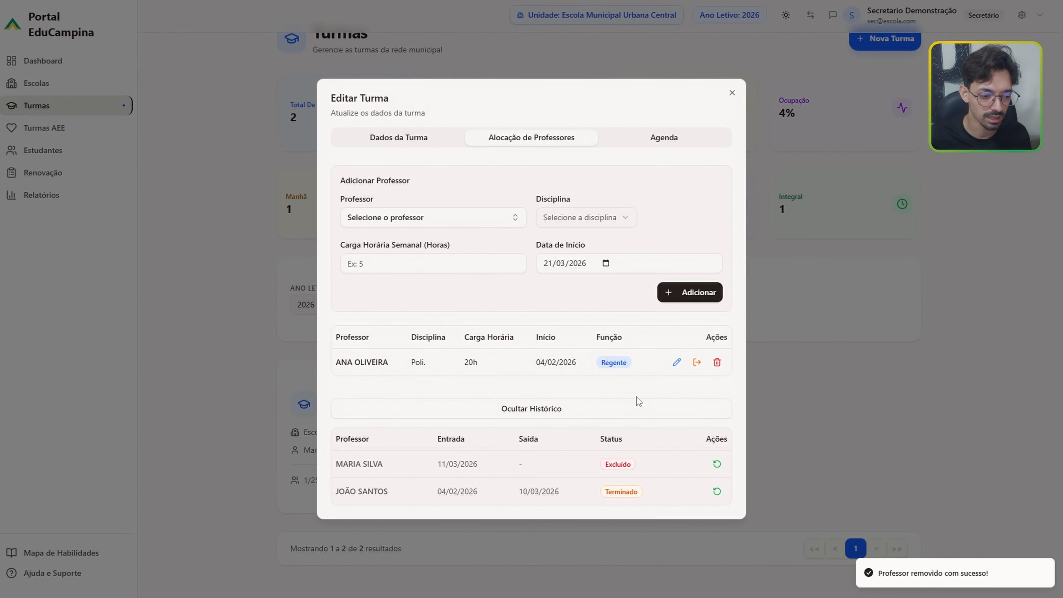
{"action": "left_click", "coordinate": [538, 413]}
{"action": "left_click", "coordinate": [506, 450]}
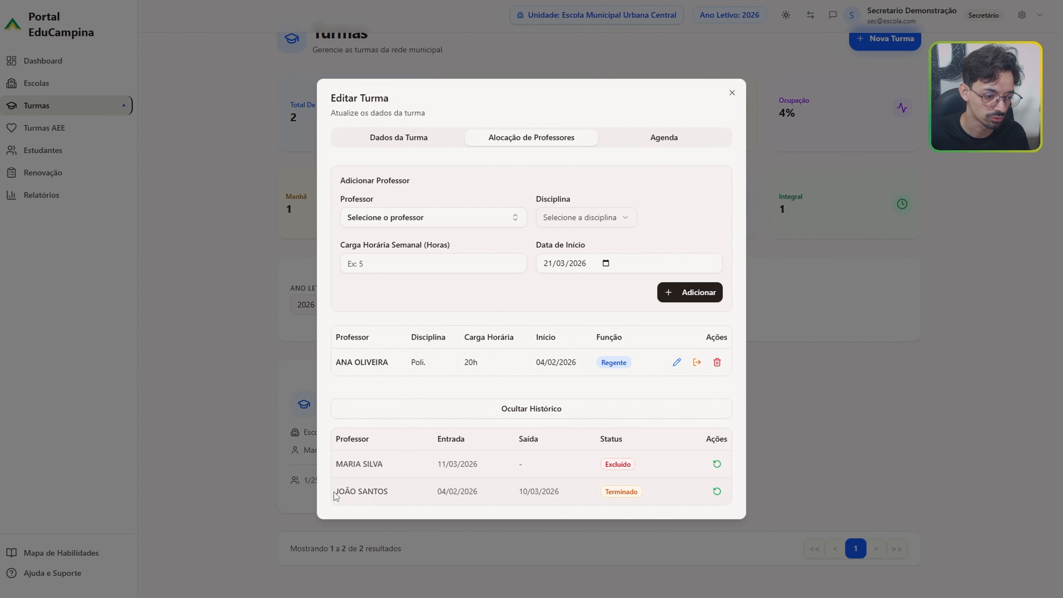
- Compare the entry and exit dates of the ended and deleted allocations in the history
{"action": "left_click_drag", "start_coordinate": [435, 495], "coordinate": [572, 494]}
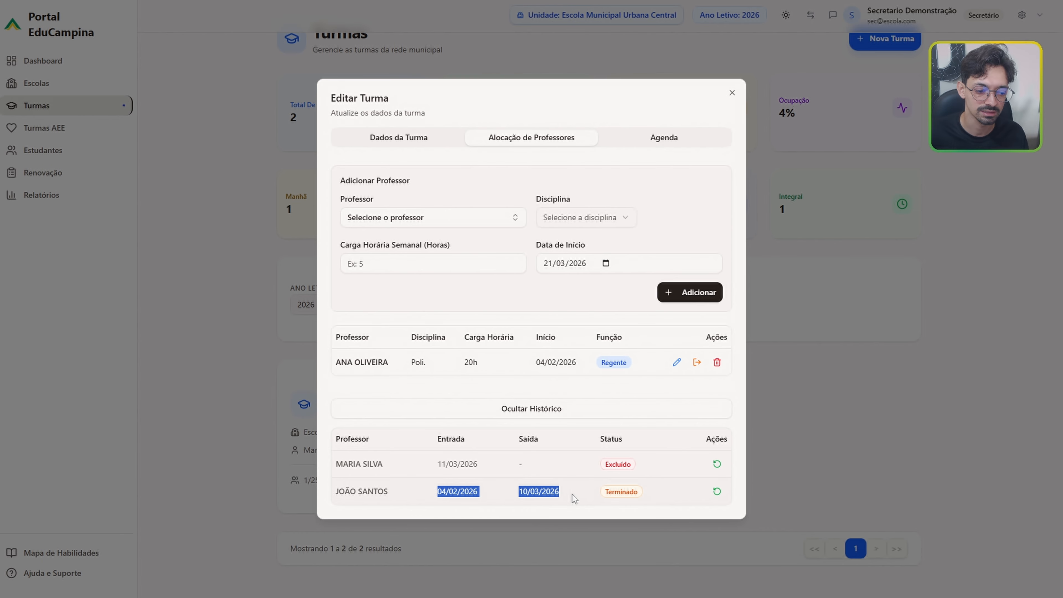
{"action": "left_click", "coordinate": [572, 494]}
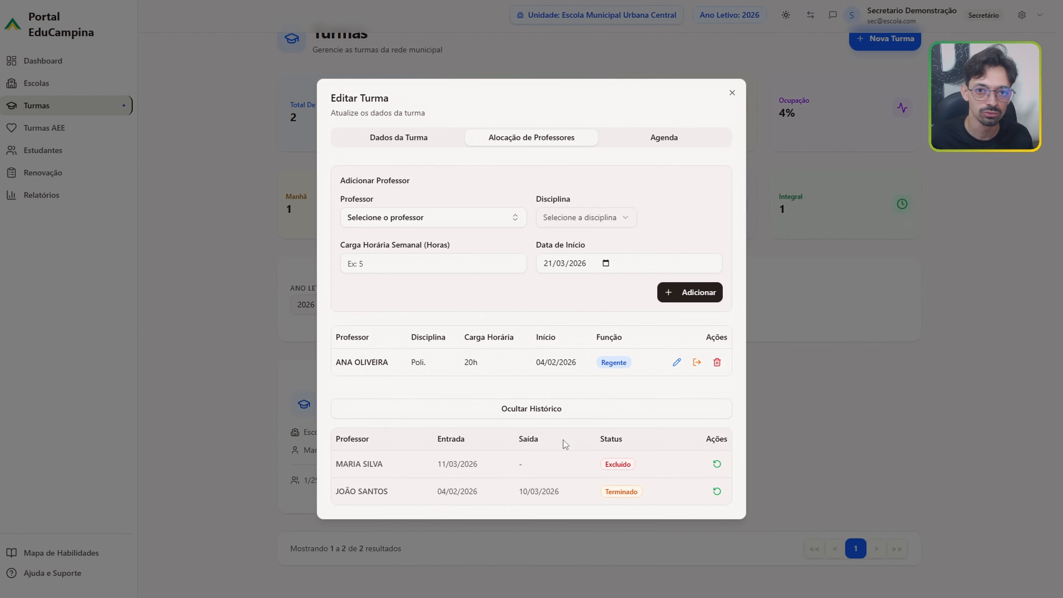
{"action": "left_click_drag", "start_coordinate": [427, 493], "coordinate": [477, 493]}
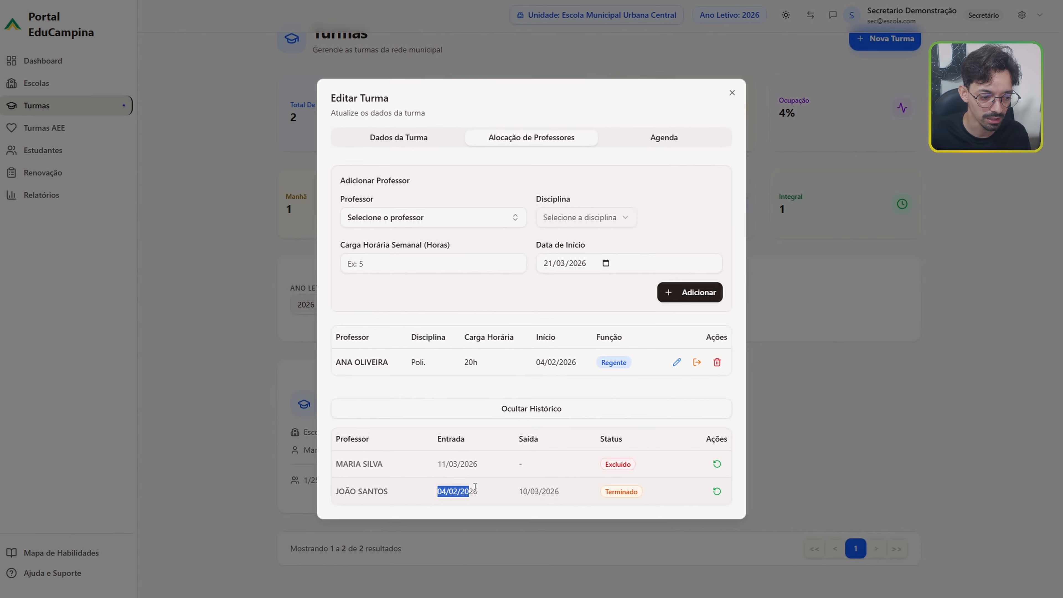
{"action": "left_click", "coordinate": [493, 498]}
{"action": "left_click", "coordinate": [569, 499]}
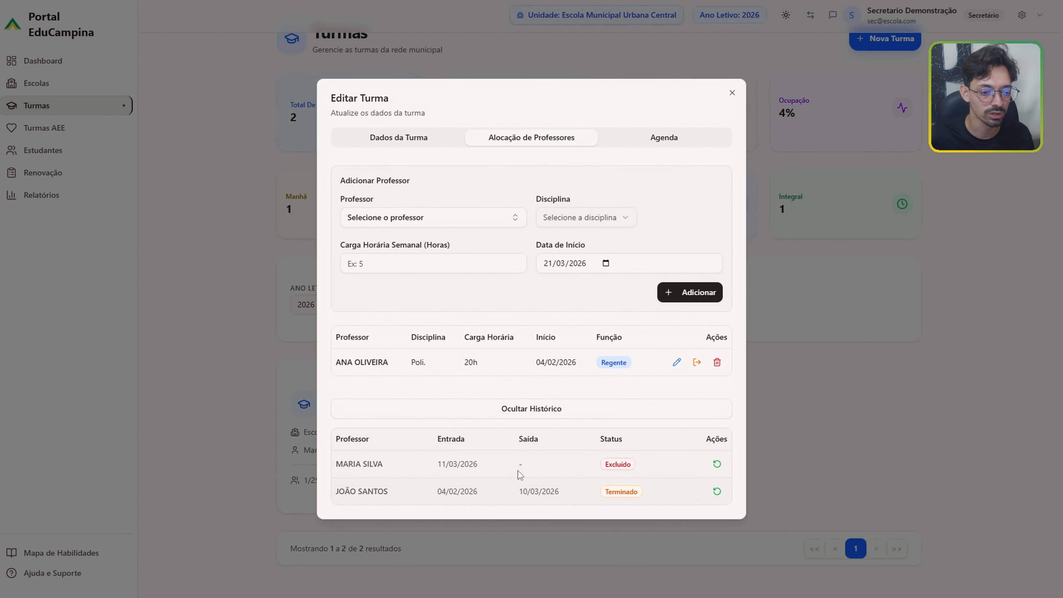
{"action": "left_click_drag", "start_coordinate": [382, 451], "coordinate": [493, 470]}
{"action": "left_click", "coordinate": [496, 470]}
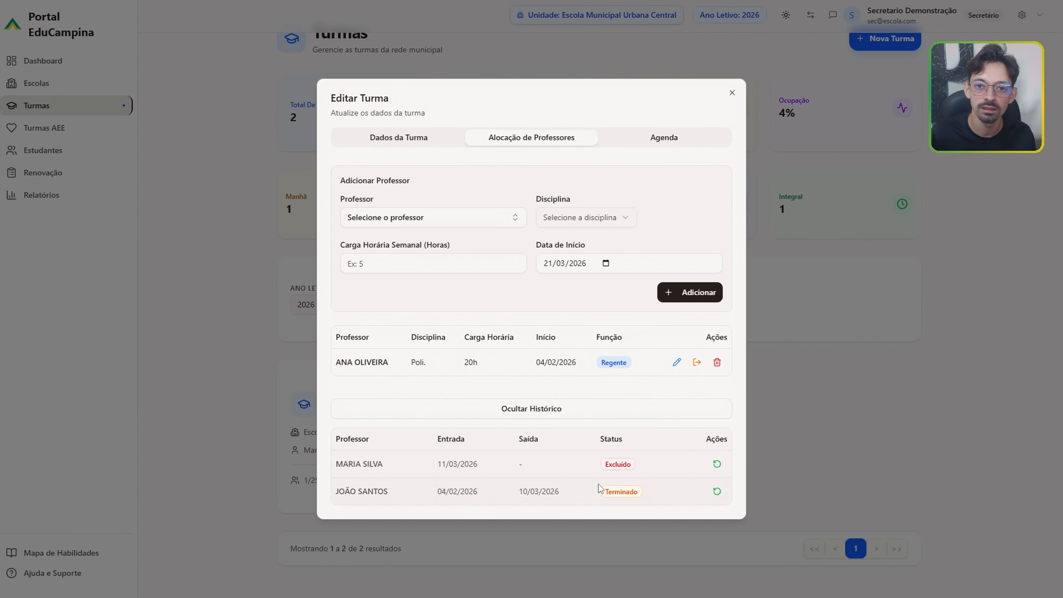
- Restore the ended teacher allocation from the history to the class's active allocations
{"action": "left_click_drag", "start_coordinate": [335, 492], "coordinate": [561, 493]}
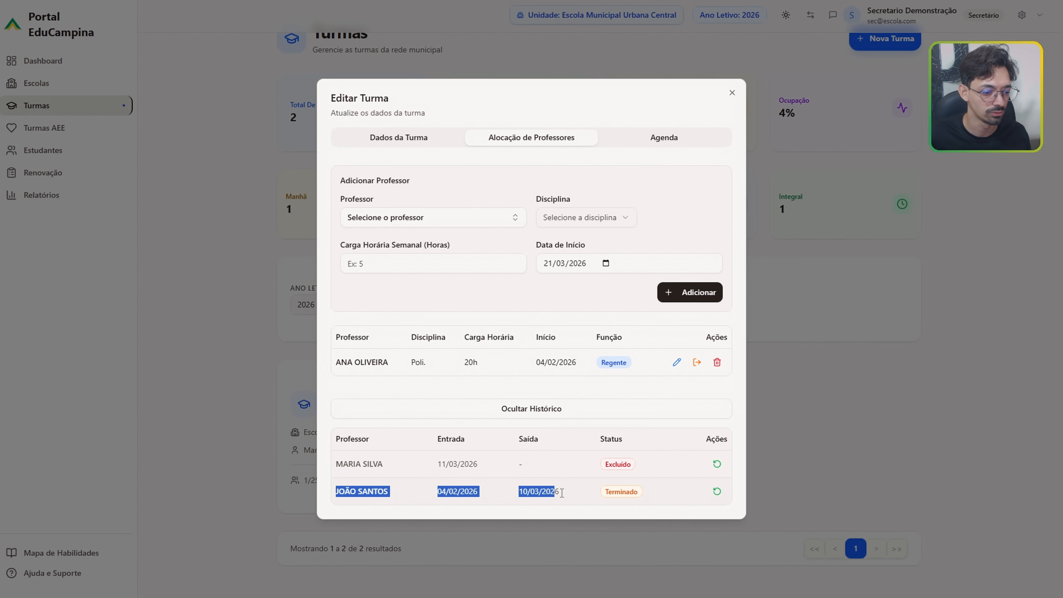
{"action": "left_click_drag", "start_coordinate": [640, 493], "coordinate": [664, 493]}
{"action": "left_click", "coordinate": [664, 493]}
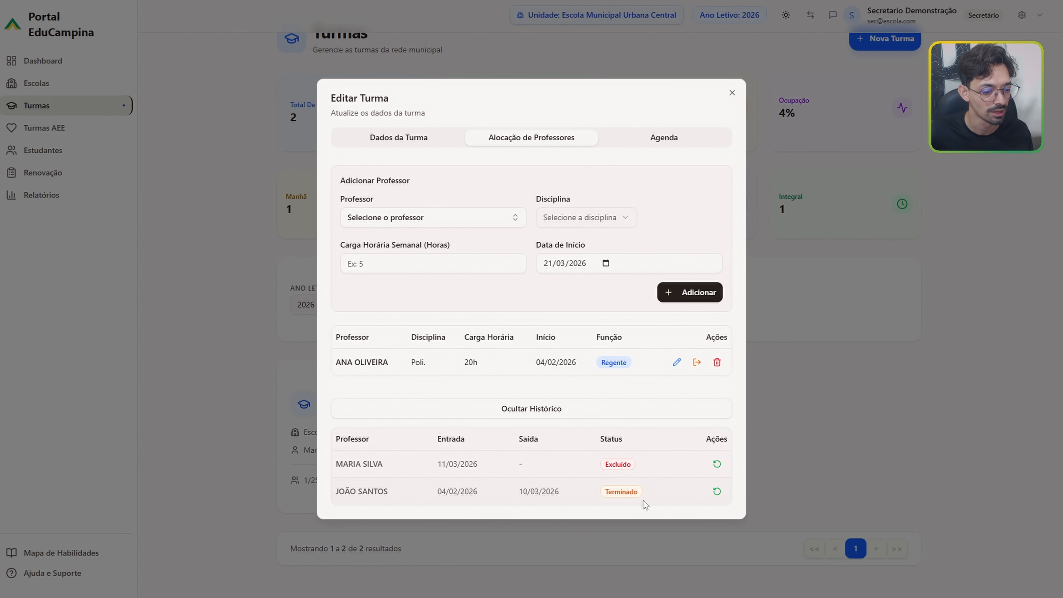
{"action": "left_click", "coordinate": [716, 492]}
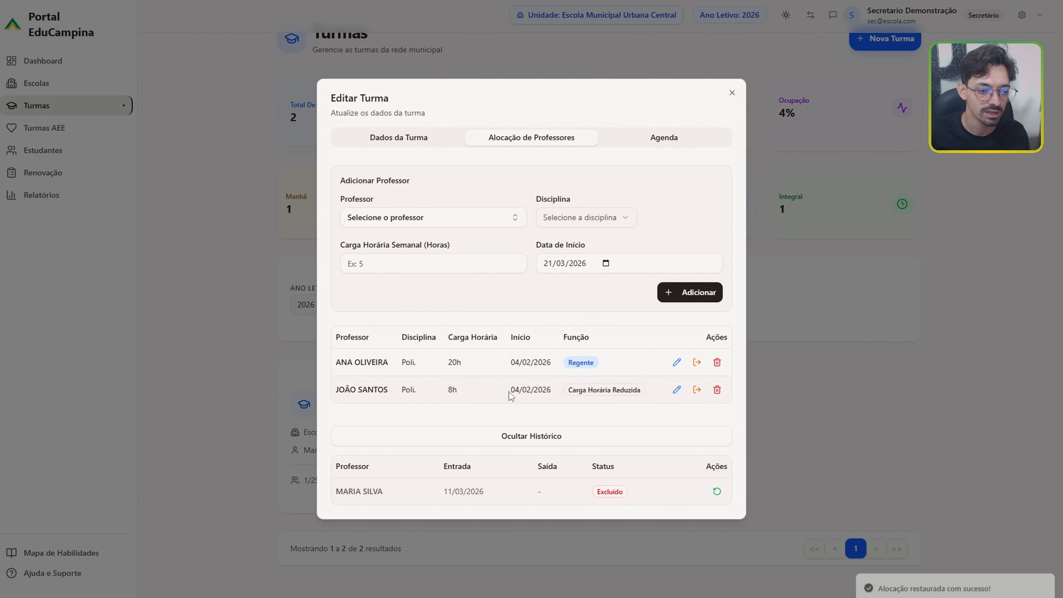
- Check the restored allocation's start date in the class's active allocation list
{"action": "left_click_drag", "start_coordinate": [510, 391], "coordinate": [553, 409]}
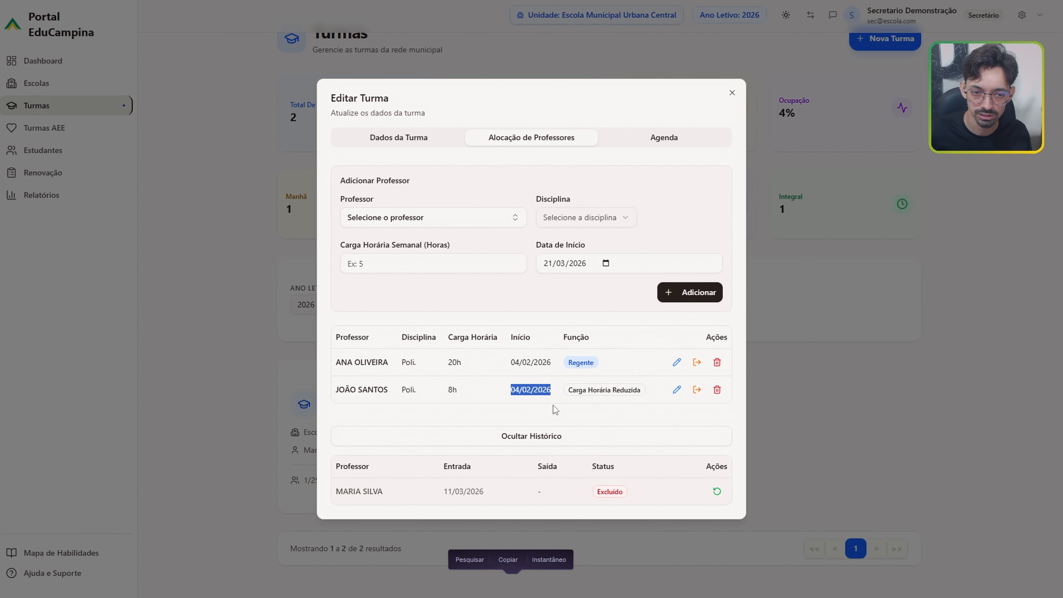
{"action": "left_click", "coordinate": [547, 417]}
{"action": "left_click", "coordinate": [532, 436]}
{"action": "left_click", "coordinate": [535, 466]}
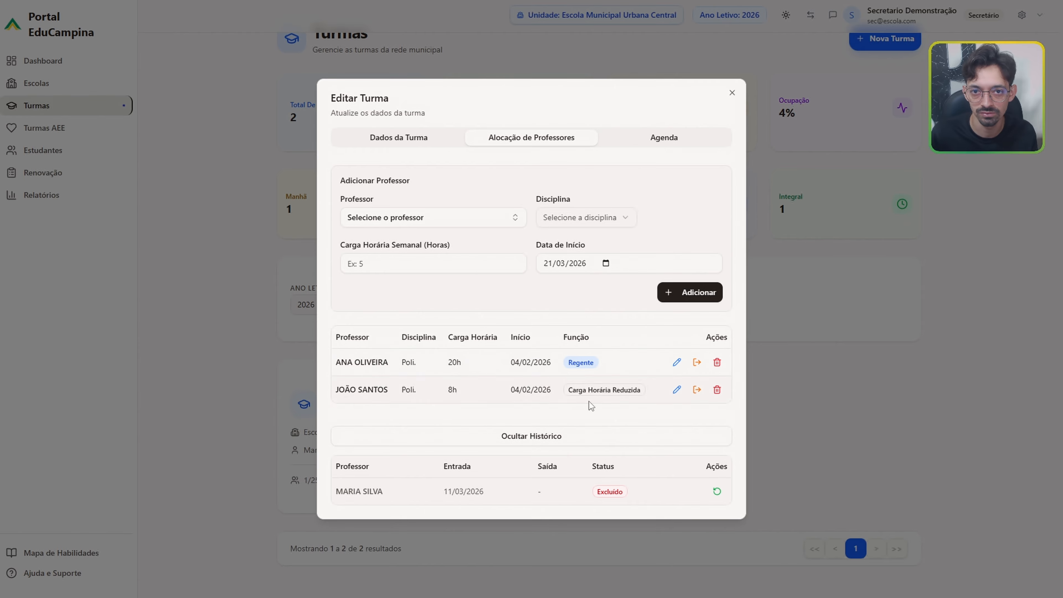
{"action": "left_click_drag", "start_coordinate": [510, 390], "coordinate": [558, 395]}
{"action": "left_click", "coordinate": [560, 396]}
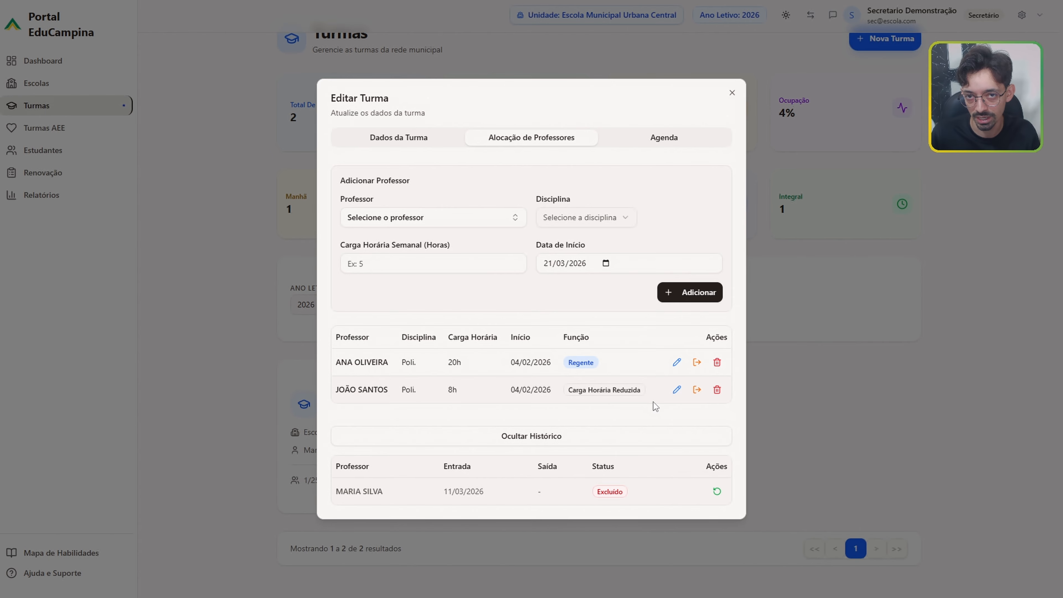
- End the restored reduced-workload allocation with exit date 15/03/2026 and check its entry and exit dates in the history
{"action": "left_click", "coordinate": [694, 391]}
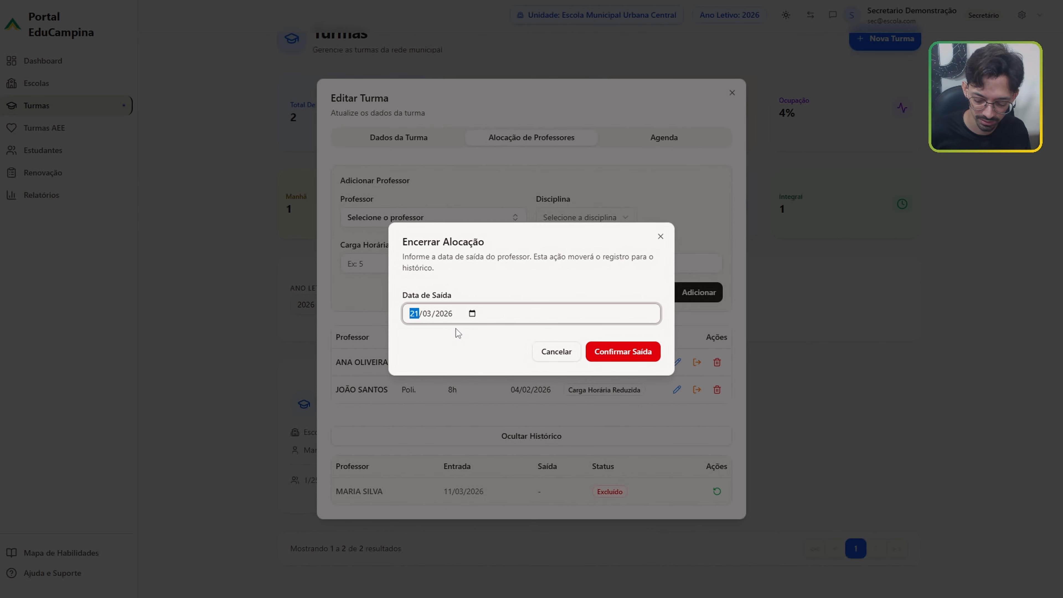
{"action": "type", "text": "15"}
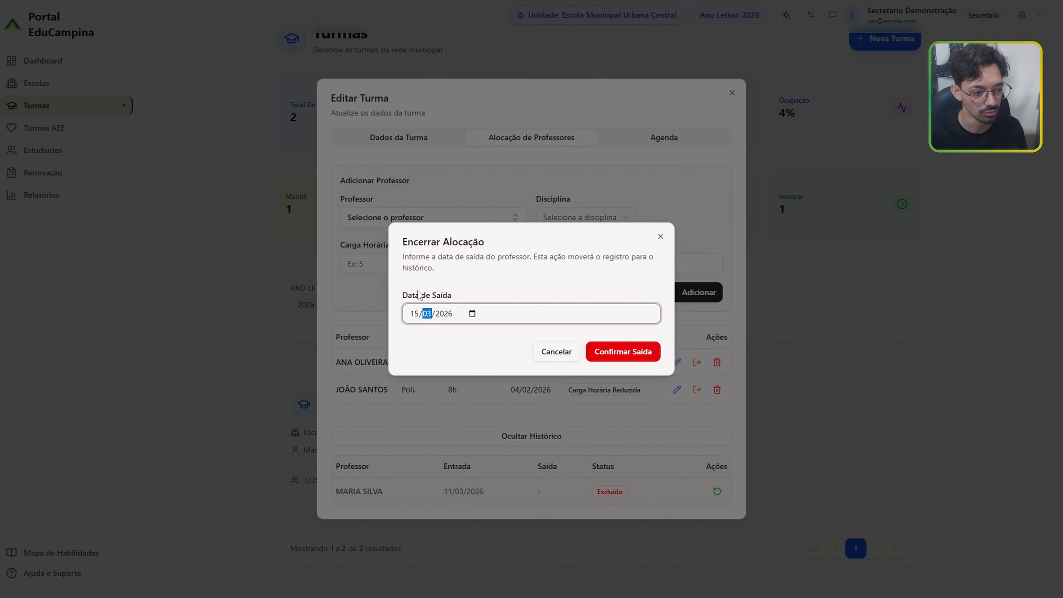
{"action": "left_click", "coordinate": [643, 357]}
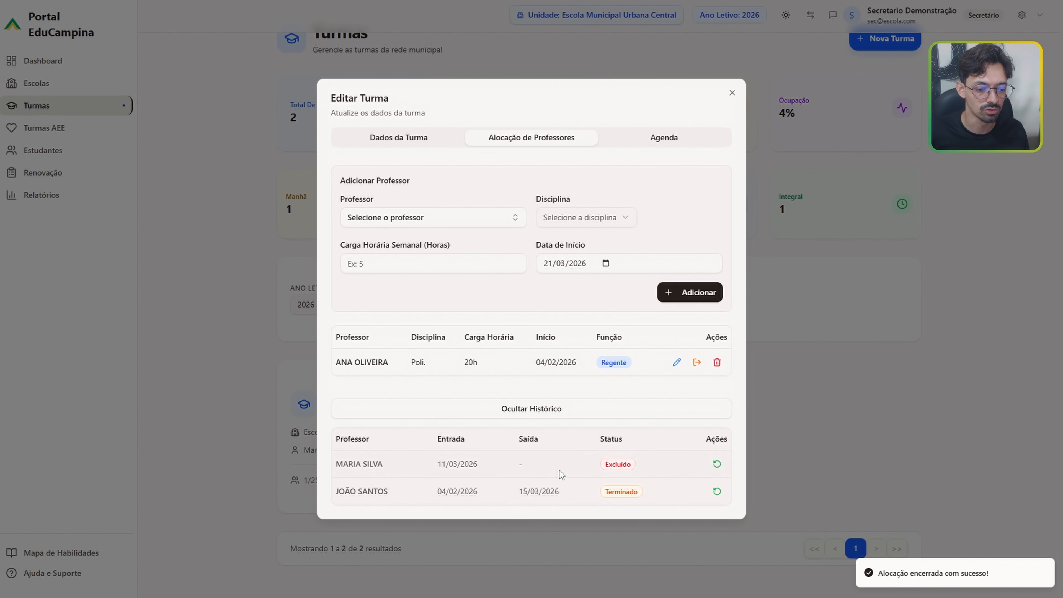
{"action": "left_click_drag", "start_coordinate": [427, 493], "coordinate": [579, 490]}
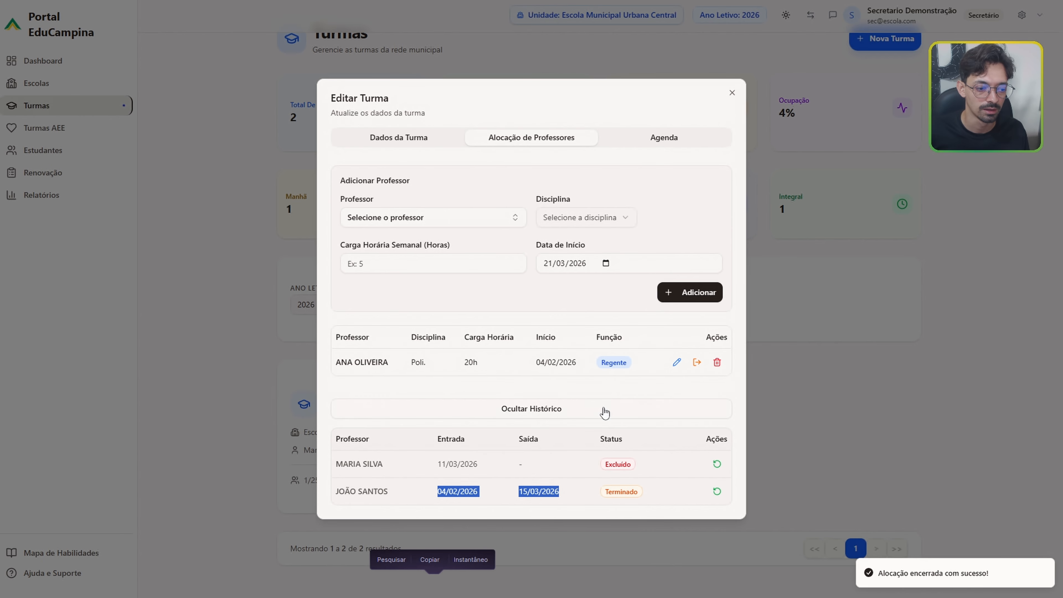
{"action": "left_click", "coordinate": [606, 387]}
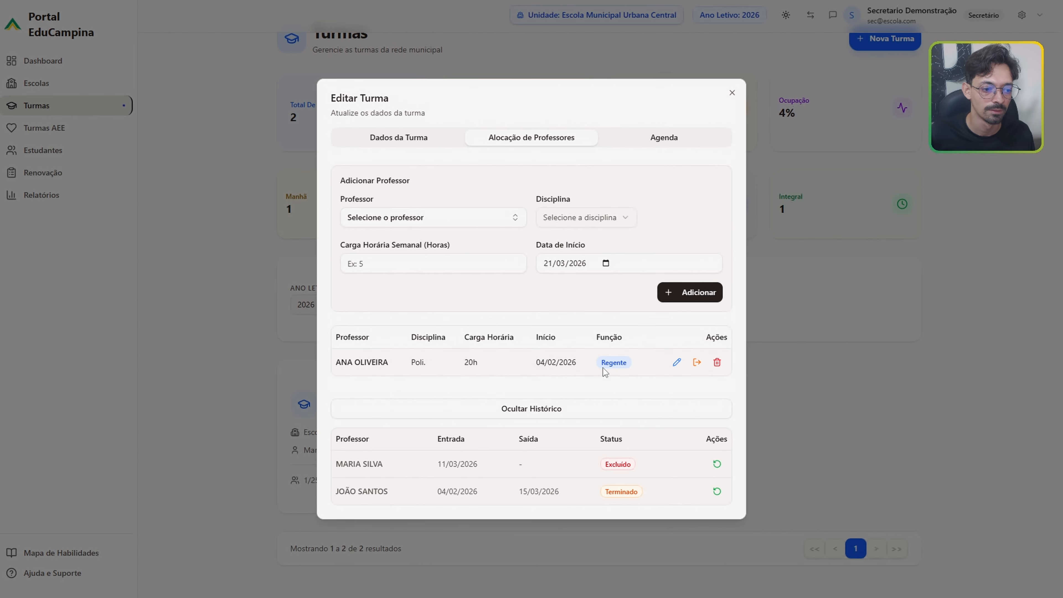
- Check the role of the remaining active teacher in the class's allocation list
{"action": "left_click_drag", "start_coordinate": [630, 366], "coordinate": [585, 372]}
{"action": "left_click", "coordinate": [595, 378]}
{"action": "left_click", "coordinate": [585, 390]}
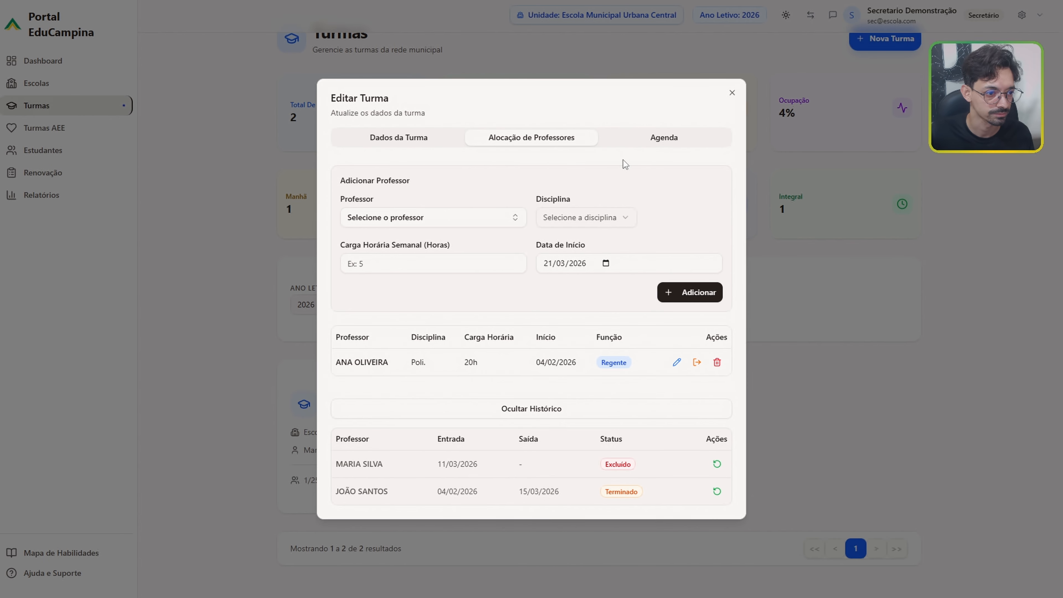
- Examine the remaining teacher's agenda type in the class's recurring weekly agenda, and close the class editor
{"action": "left_click", "coordinate": [664, 142]}
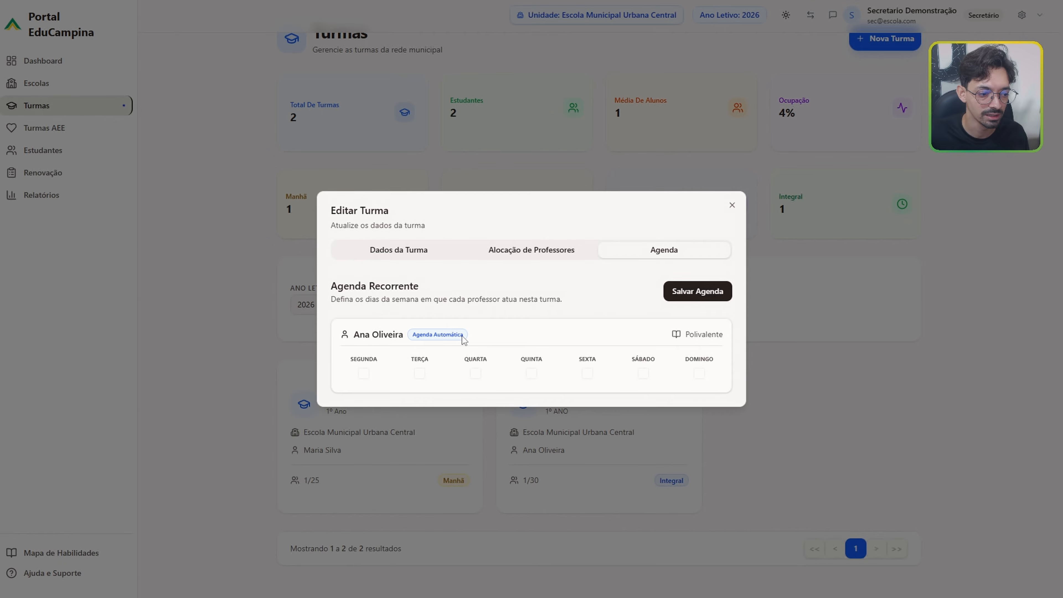
{"action": "left_click_drag", "start_coordinate": [467, 335], "coordinate": [413, 333]}
{"action": "left_click", "coordinate": [493, 343]}
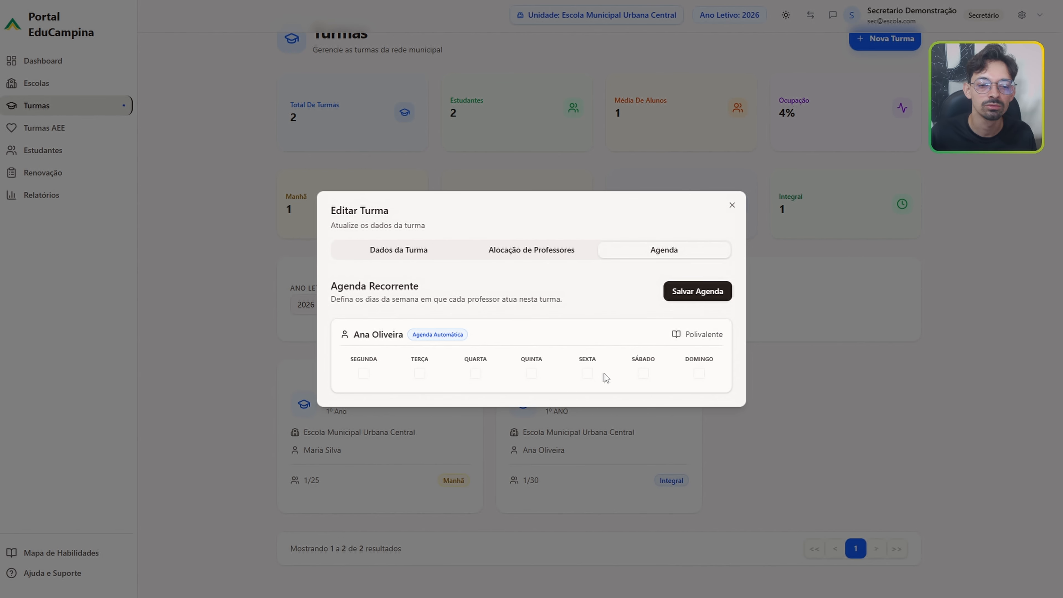
{"action": "left_click", "coordinate": [805, 385]}
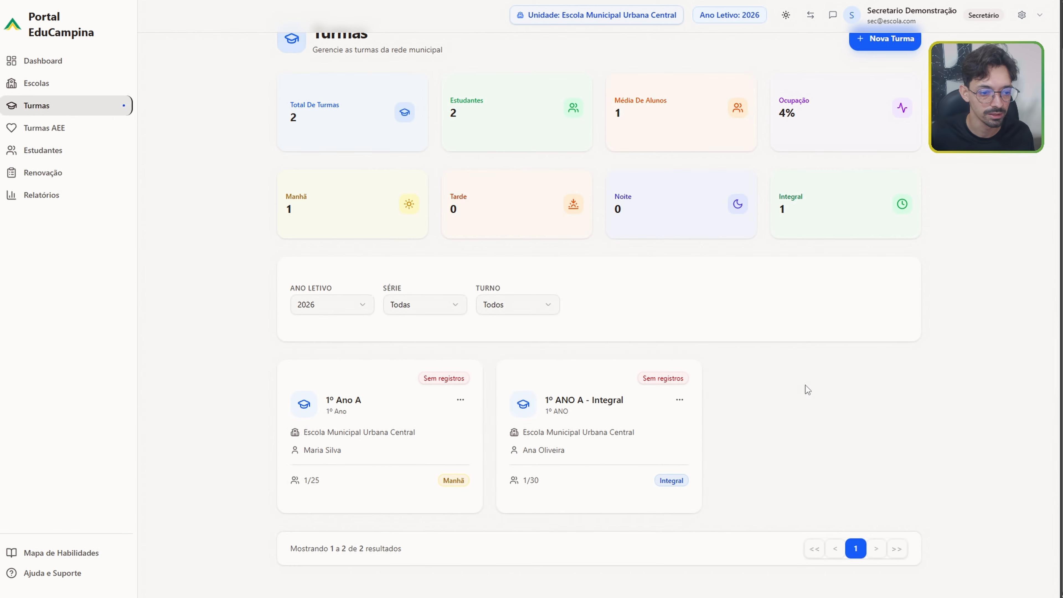
- Generate the student list of class 1º ANO A - Integral for the Polivalente discipline and cancel its printing
{"action": "left_click", "coordinate": [680, 400]}
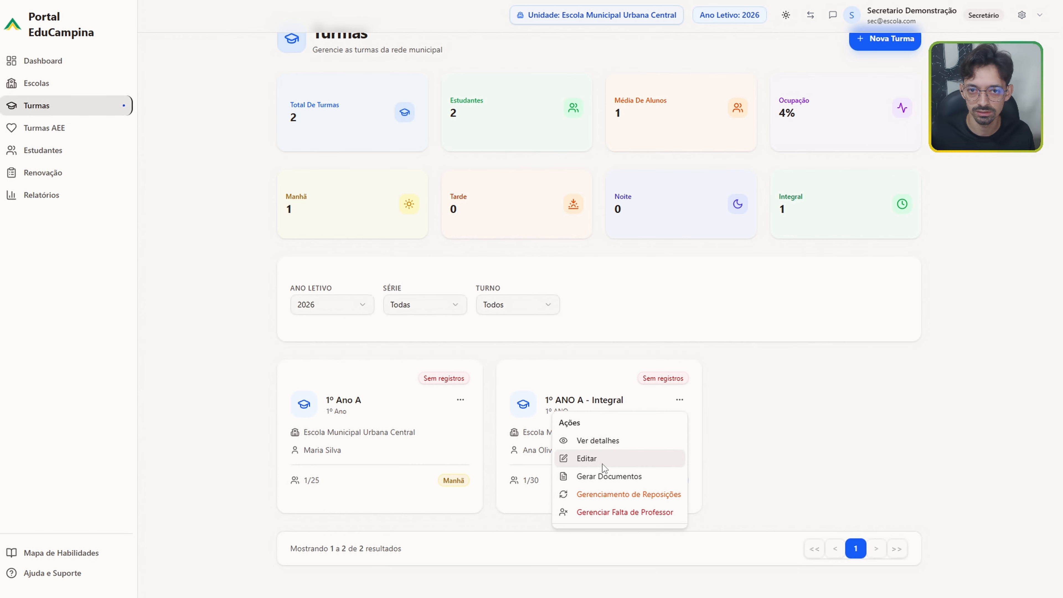
{"action": "left_click", "coordinate": [609, 481]}
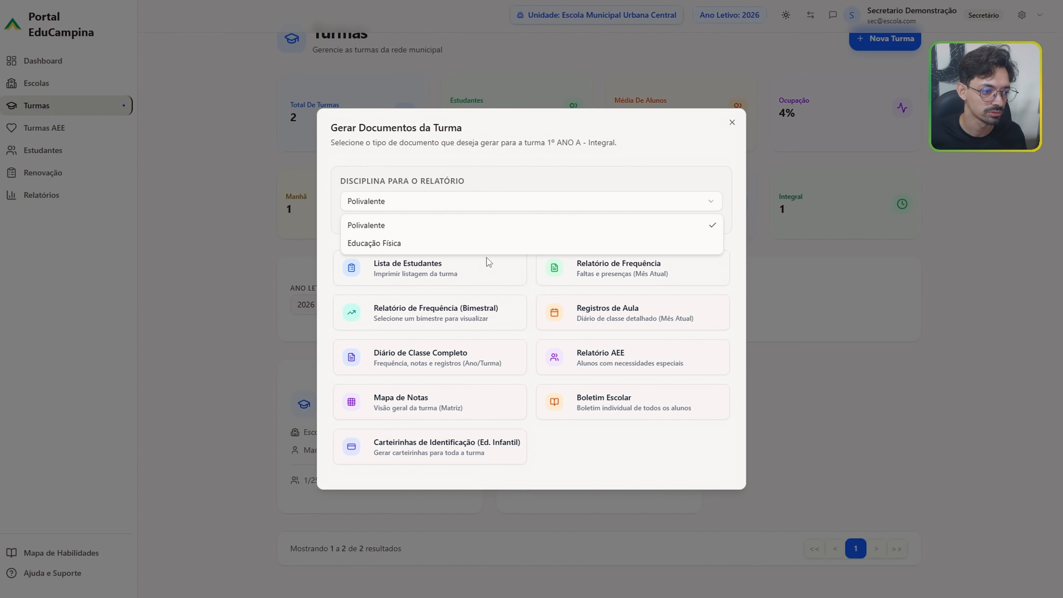
{"action": "left_click", "coordinate": [494, 228]}
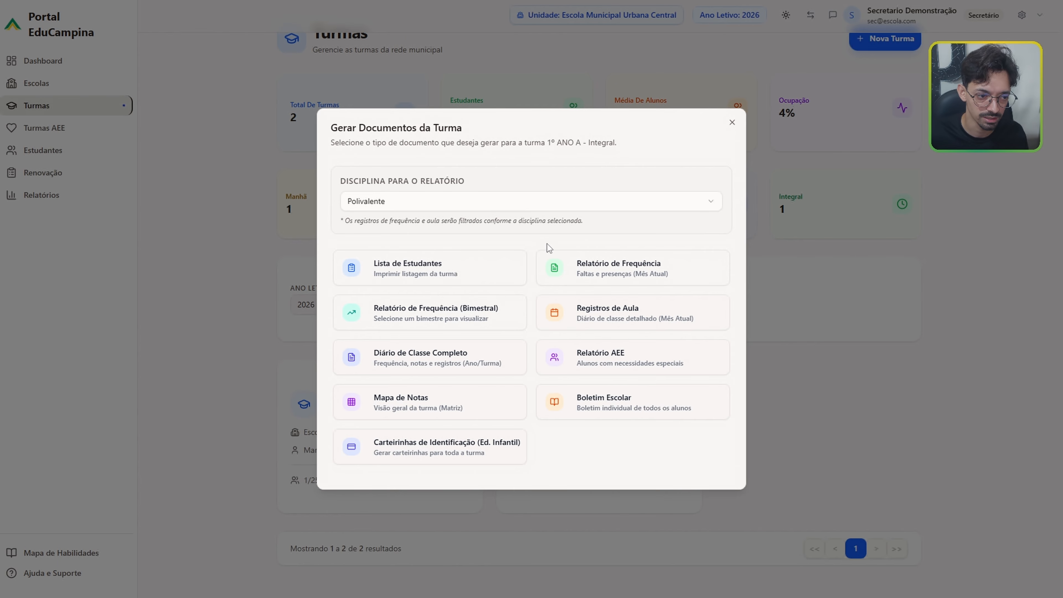
{"action": "left_click", "coordinate": [441, 275]}
{"action": "left_click", "coordinate": [871, 561]}
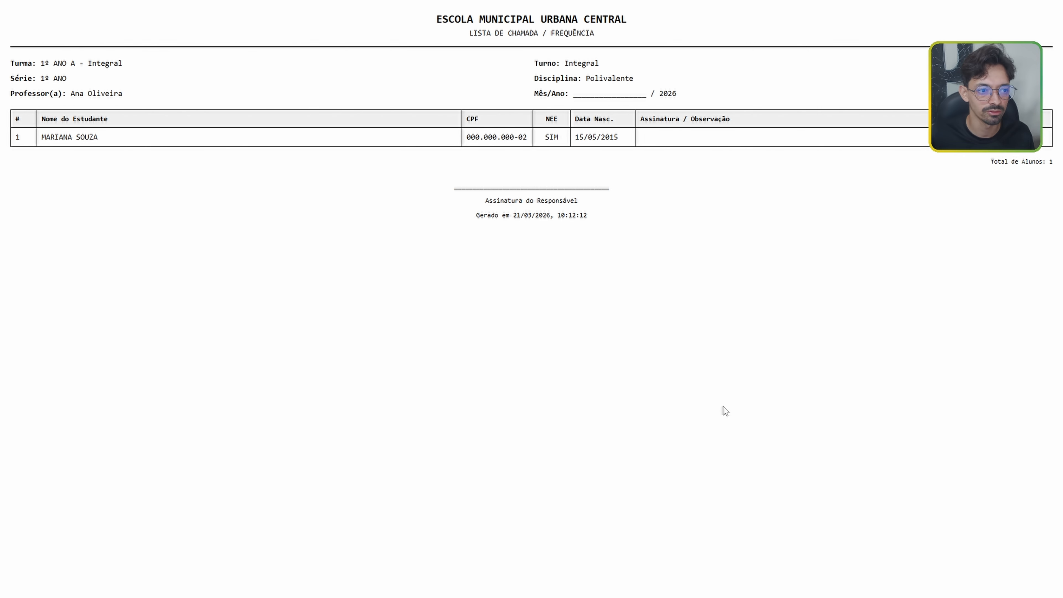
- Check the shift, discipline and teacher in the student list's header, and close the list to return to the class documents
{"action": "right_click", "coordinate": [600, 78]}
{"action": "left_click", "coordinate": [648, 60]}
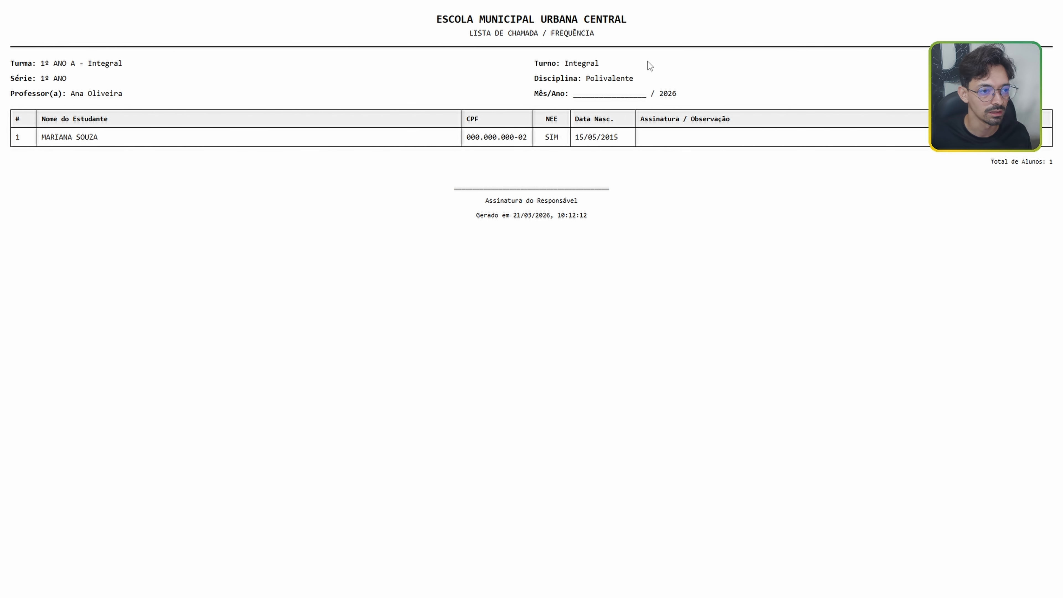
{"action": "double_click", "coordinate": [632, 79]}
{"action": "left_click", "coordinate": [473, 99]}
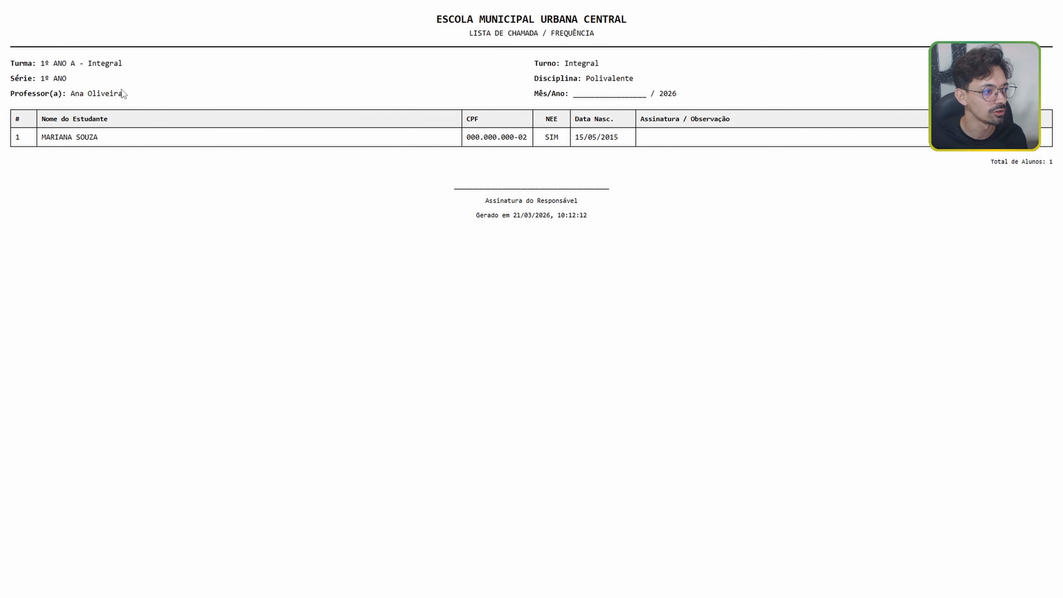
{"action": "left_click", "coordinate": [352, 299]}
{"action": "key", "text": "F11"}
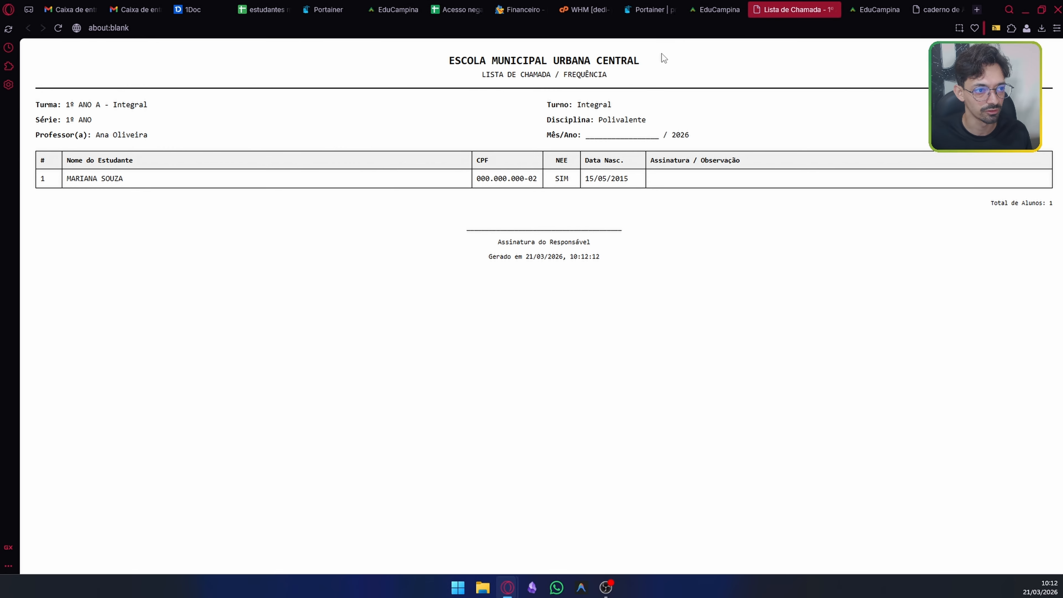
{"action": "left_click", "coordinate": [831, 10]}
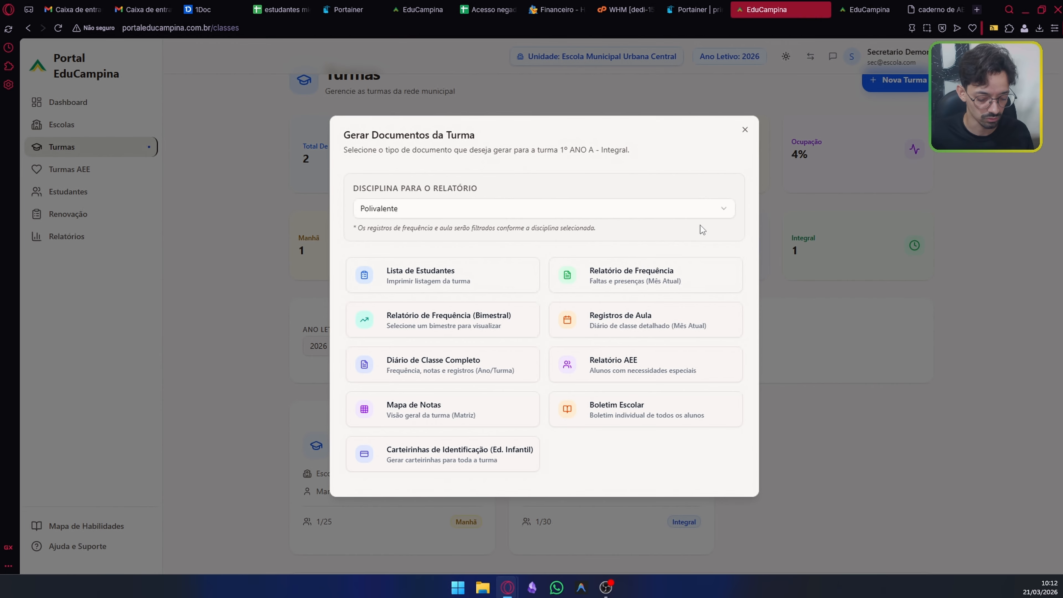
{"action": "key", "text": "F11"}
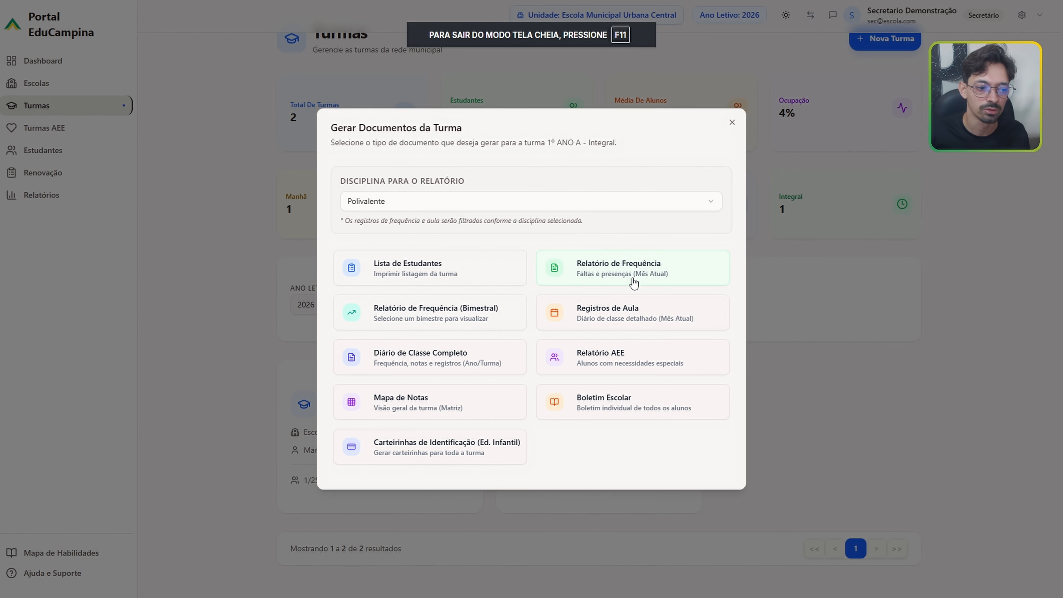
- Switch the report discipline to Educação Física and back to Polivalente
{"action": "left_click", "coordinate": [601, 208]}
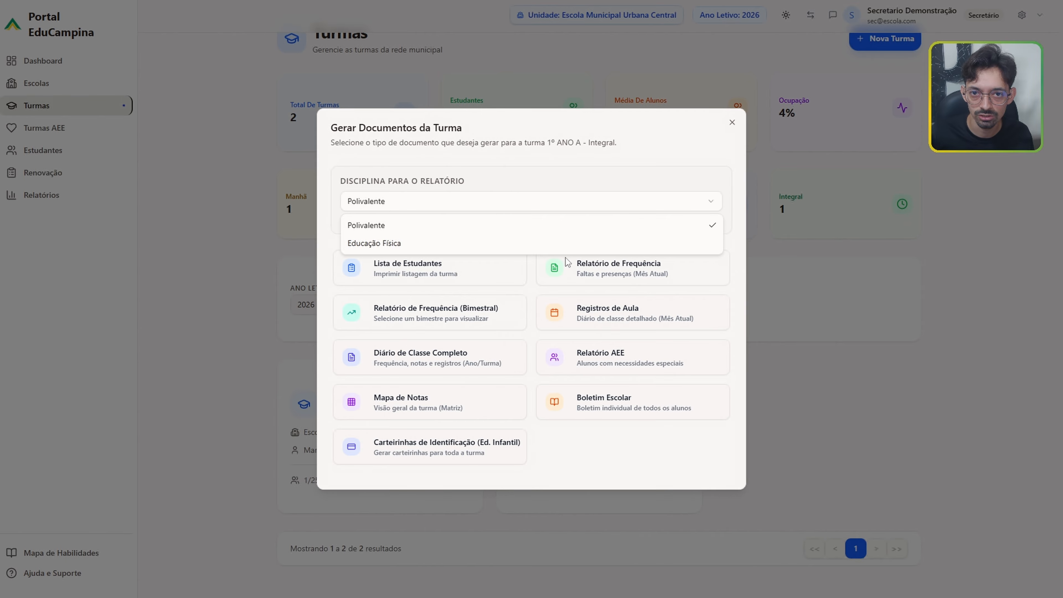
{"action": "left_click", "coordinate": [558, 245]}
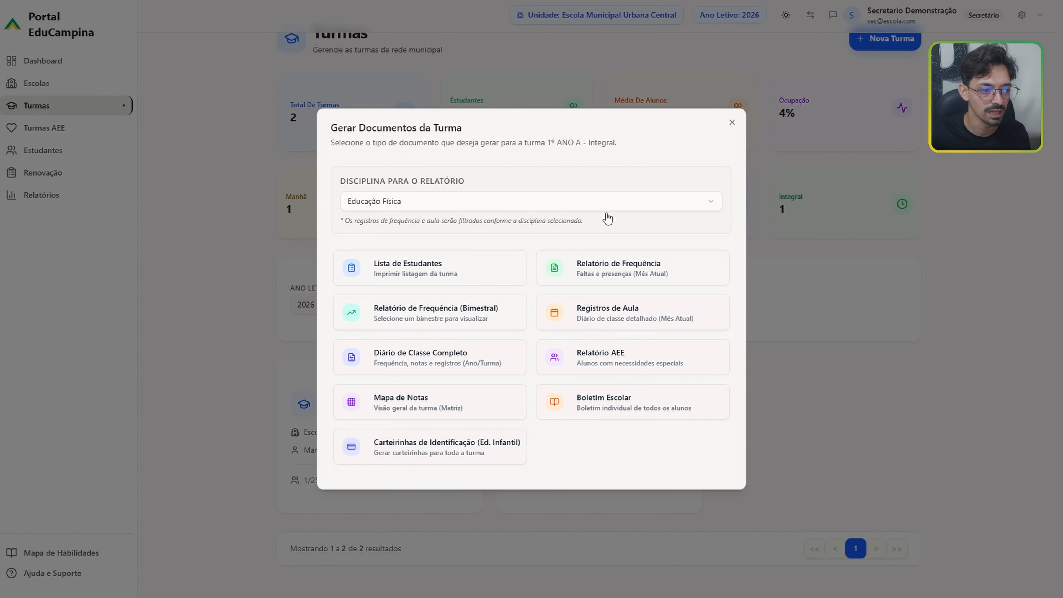
{"action": "left_click", "coordinate": [626, 206]}
{"action": "left_click", "coordinate": [606, 226]}
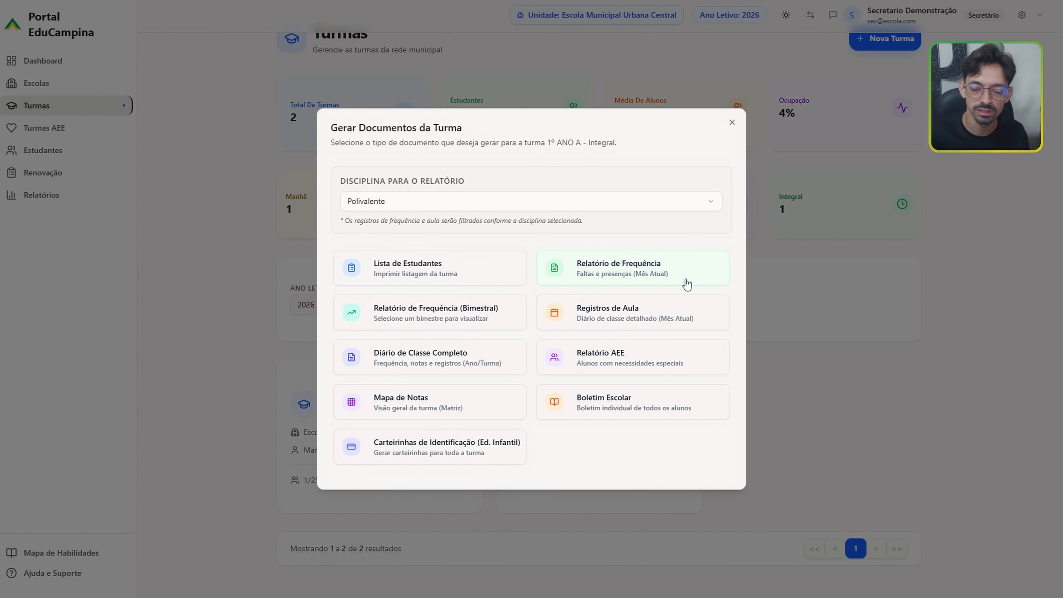
- Generate the class's current-month attendance report for Polivalente, cancel its printing, and check the discipline and teacher in its header
{"action": "left_click", "coordinate": [658, 273]}
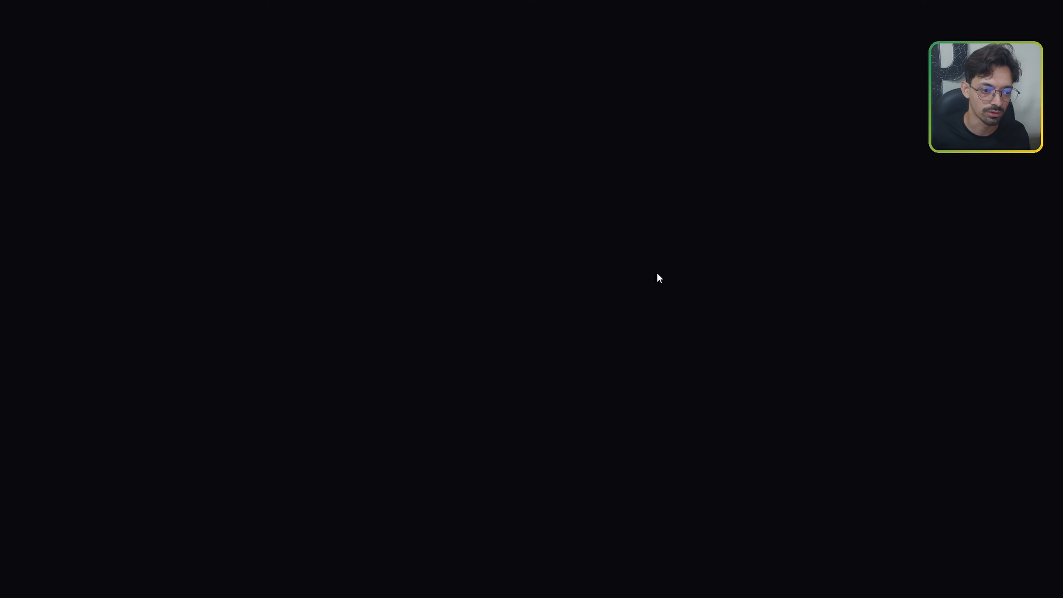
{"action": "left_click", "coordinate": [867, 561]}
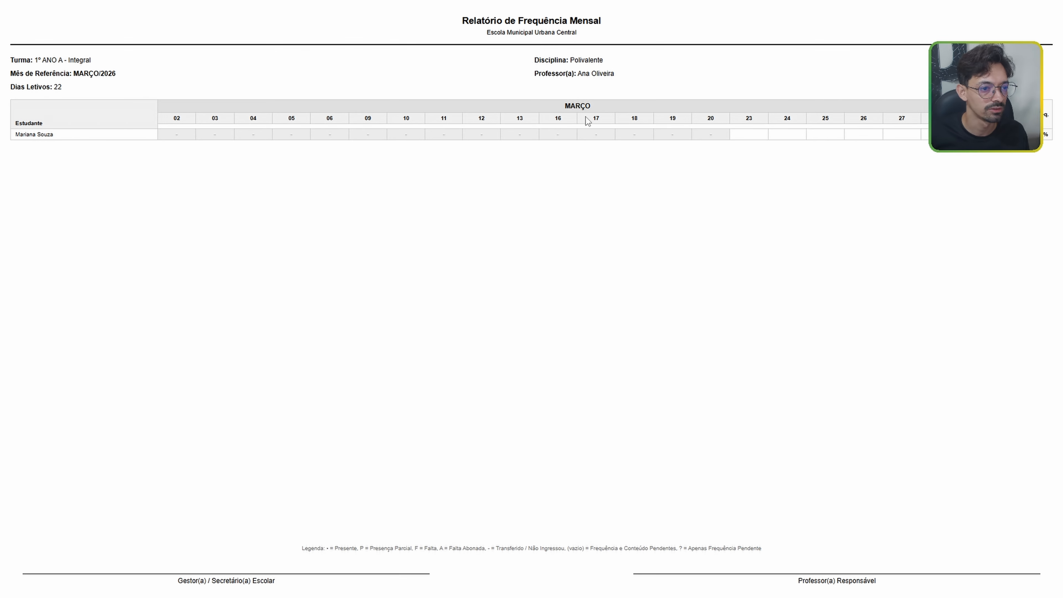
{"action": "left_click_drag", "start_coordinate": [617, 62], "coordinate": [581, 75]}
{"action": "left_click", "coordinate": [574, 182]}
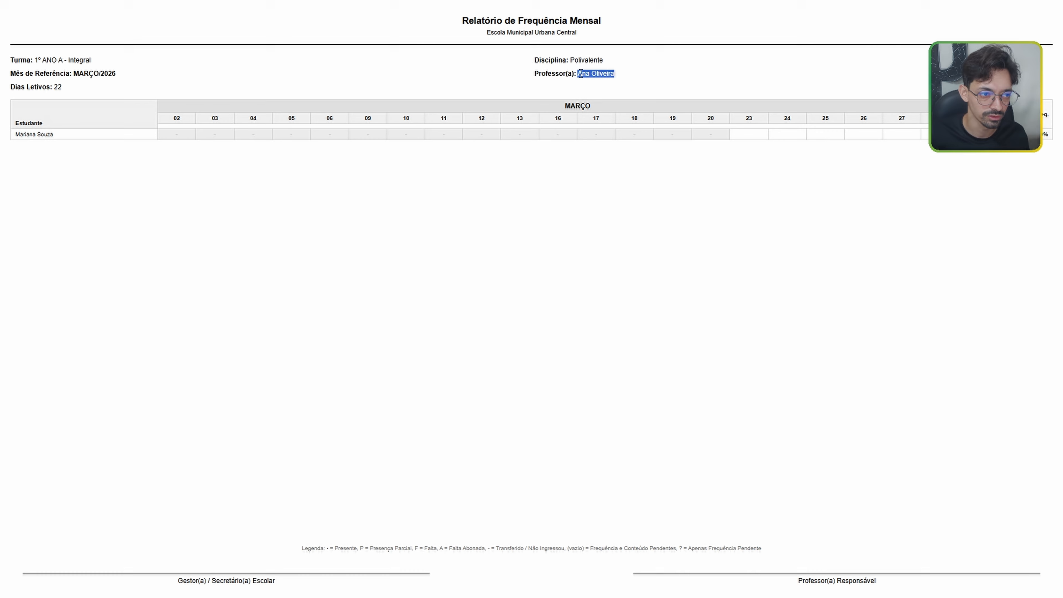
{"action": "left_click", "coordinate": [566, 181]}
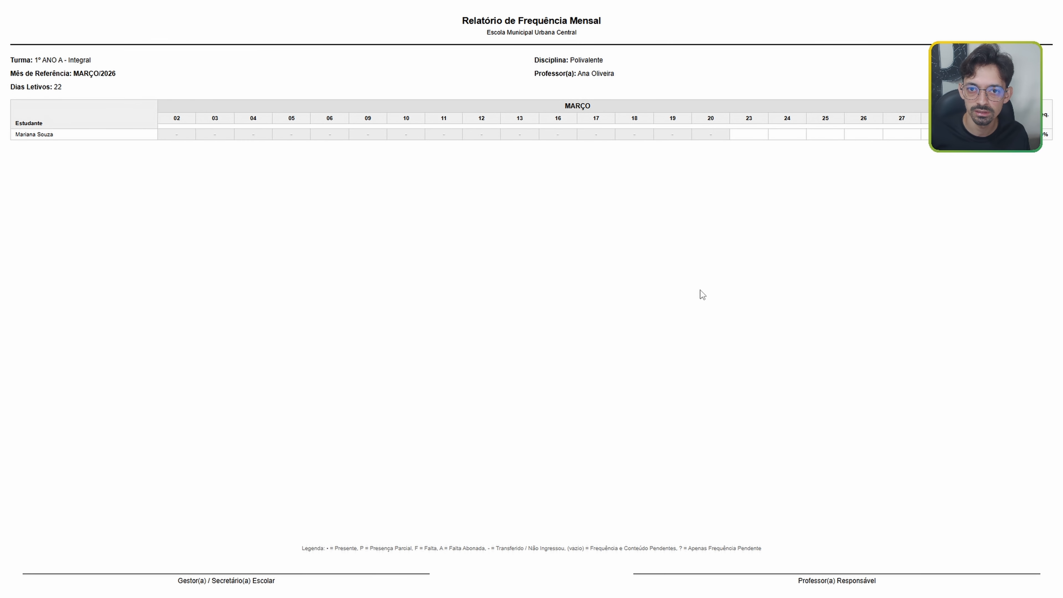
- Close the monthly attendance report and return to the class's document options in full screen
{"action": "key", "text": "F11"}
{"action": "right_click", "coordinate": [554, 242]}
{"action": "left_click", "coordinate": [830, 10]}
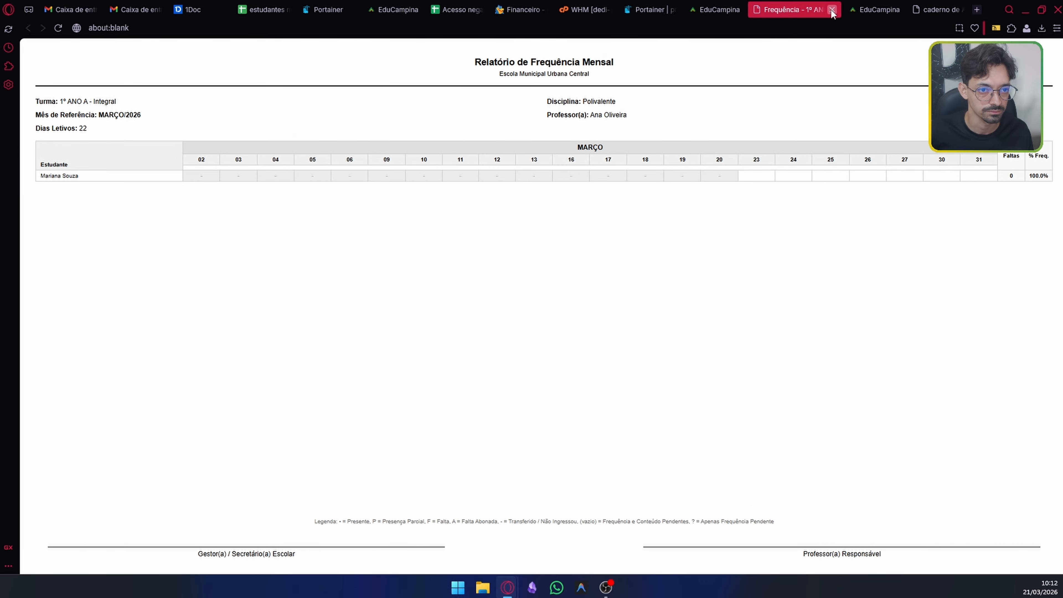
{"action": "left_click", "coordinate": [832, 11]}
{"action": "key", "text": "F11"}
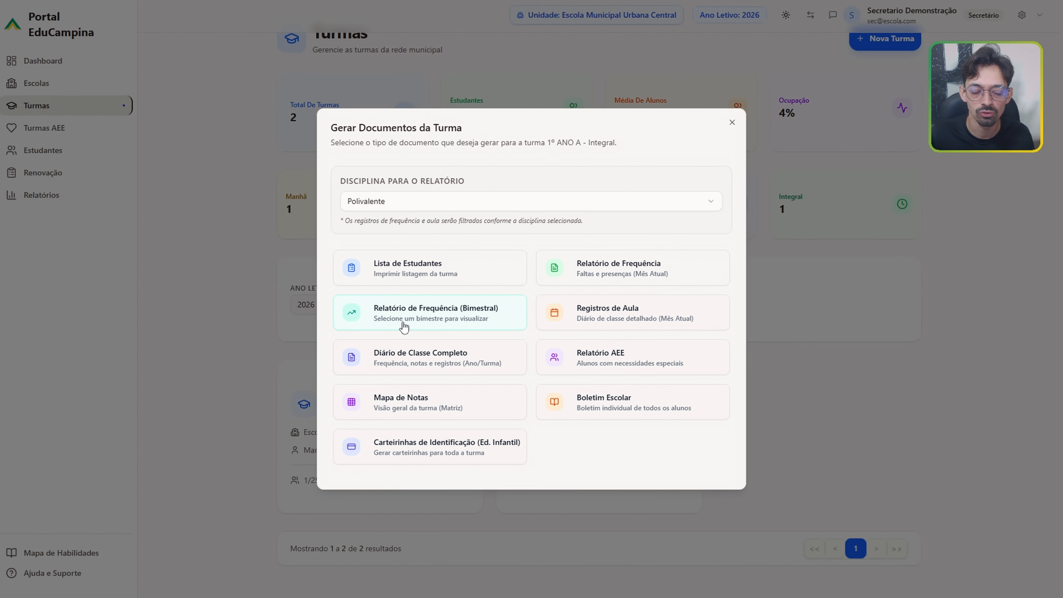
- Generate the class's attendance report for the 1º Bimestre, cancel its printing, and check the school days listed from February to April
{"action": "left_click", "coordinate": [428, 326]}
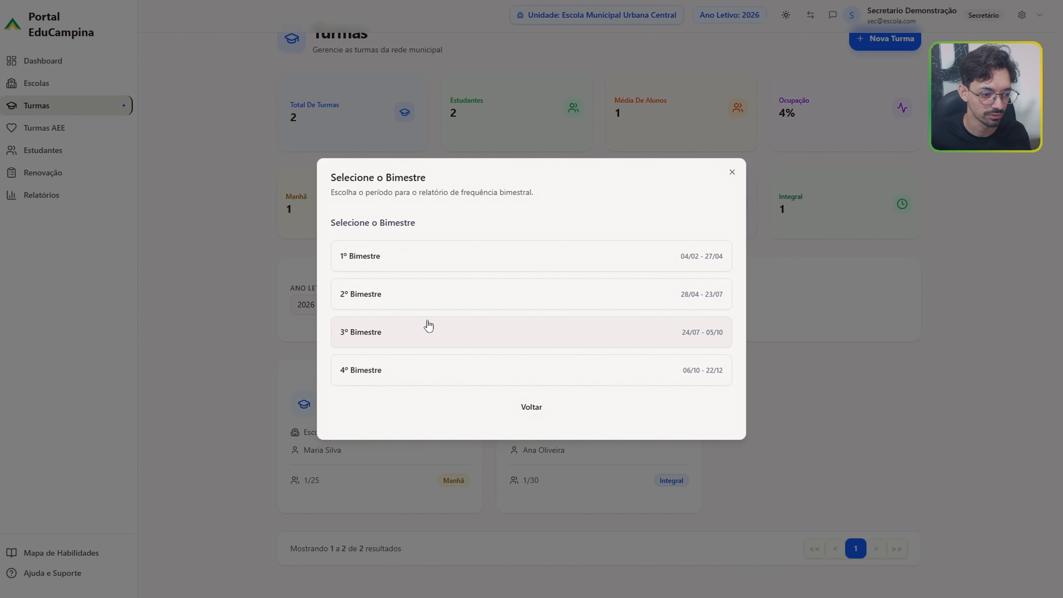
{"action": "left_click", "coordinate": [577, 267]}
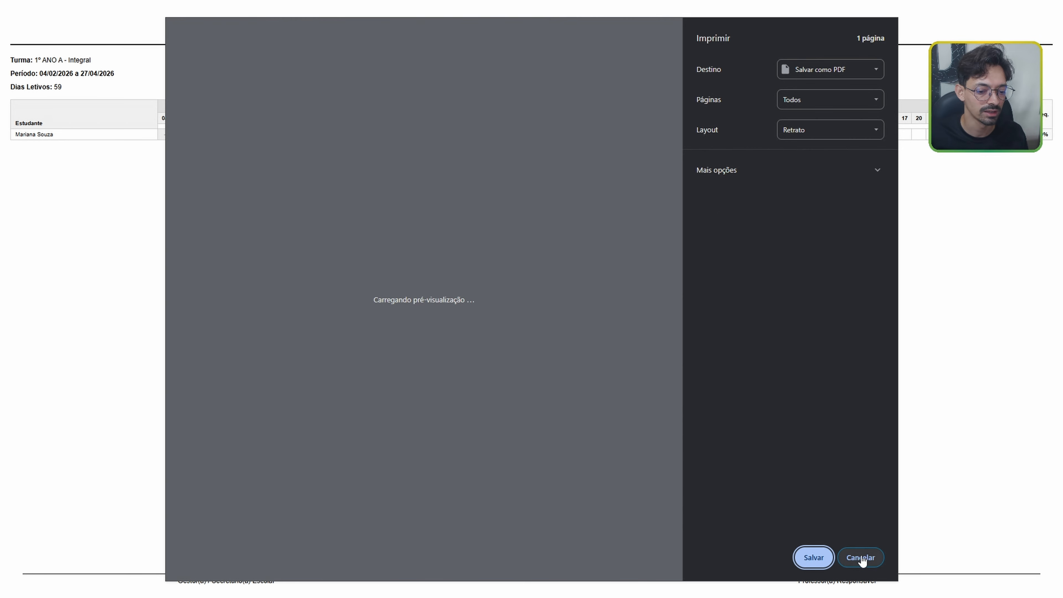
{"action": "left_click", "coordinate": [860, 559]}
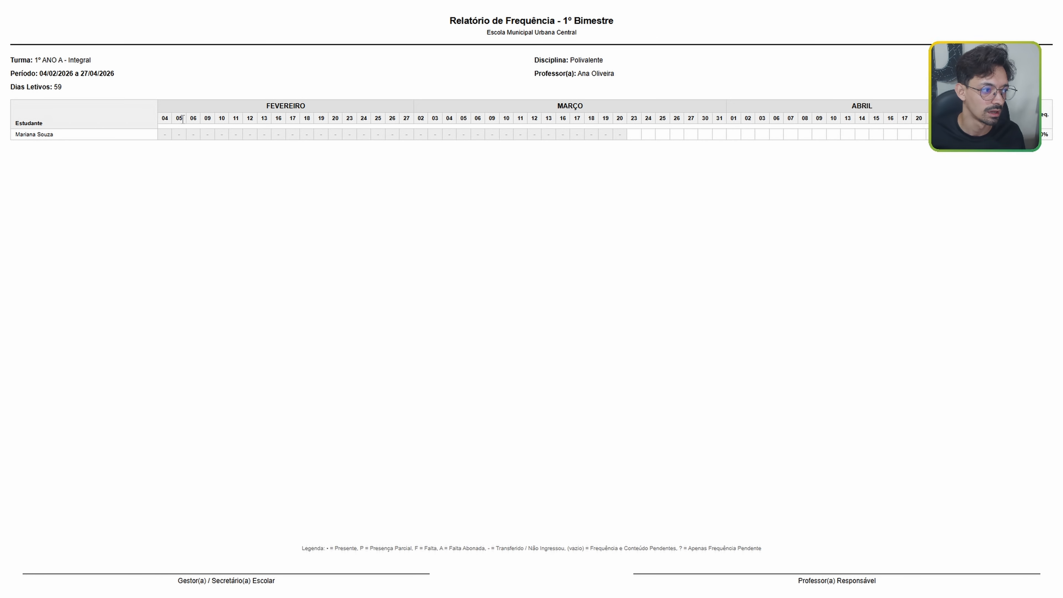
{"action": "left_click_drag", "start_coordinate": [161, 119], "coordinate": [1046, 122]}
{"action": "left_click", "coordinate": [844, 265]}
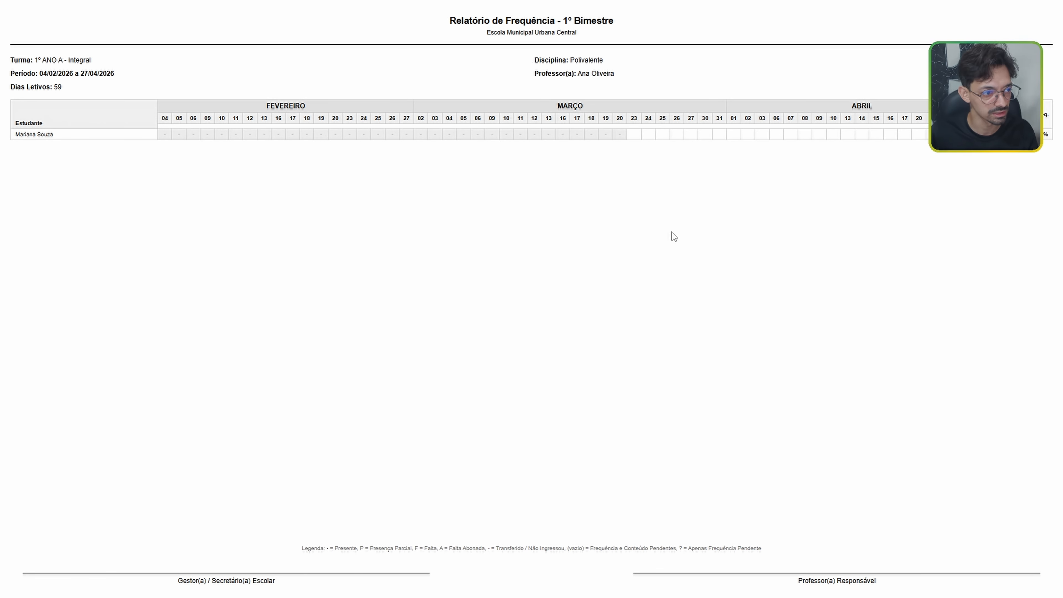
- Close the 1º Bimestre attendance report and return to the class's document options in full screen
{"action": "key", "text": "F11"}
{"action": "left_click", "coordinate": [833, 9]}
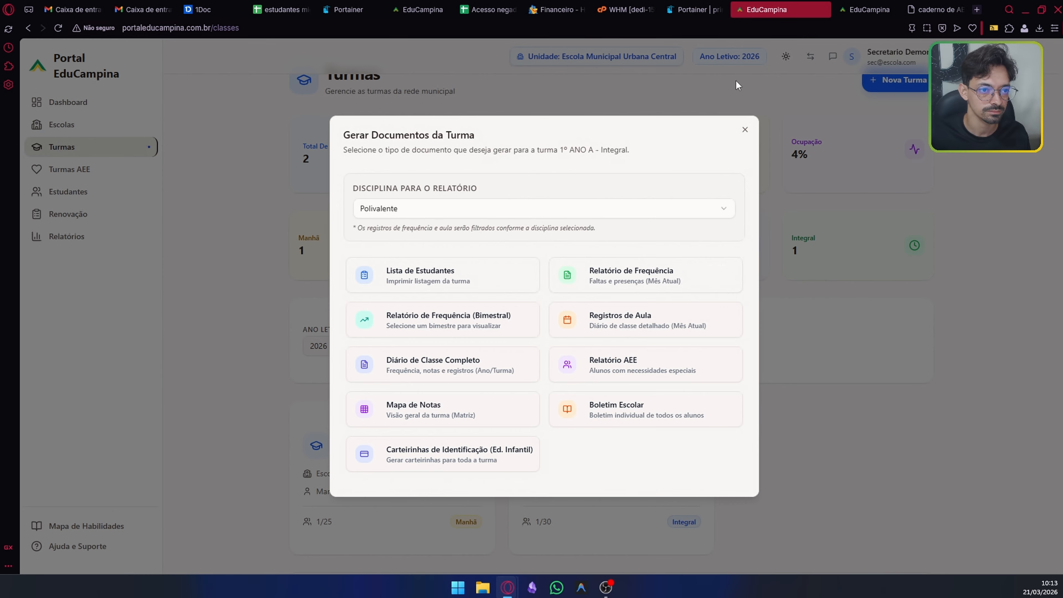
{"action": "key", "text": "F11"}
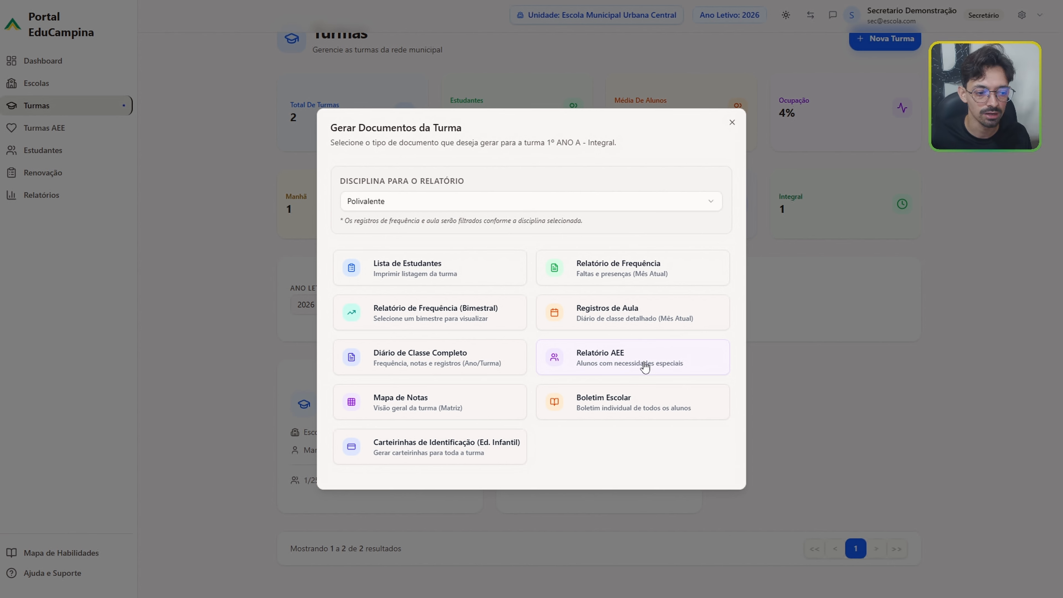
- Try to generate the Boletim Escolar for all students of the class, and leave the student selection
{"action": "left_click", "coordinate": [484, 412]}
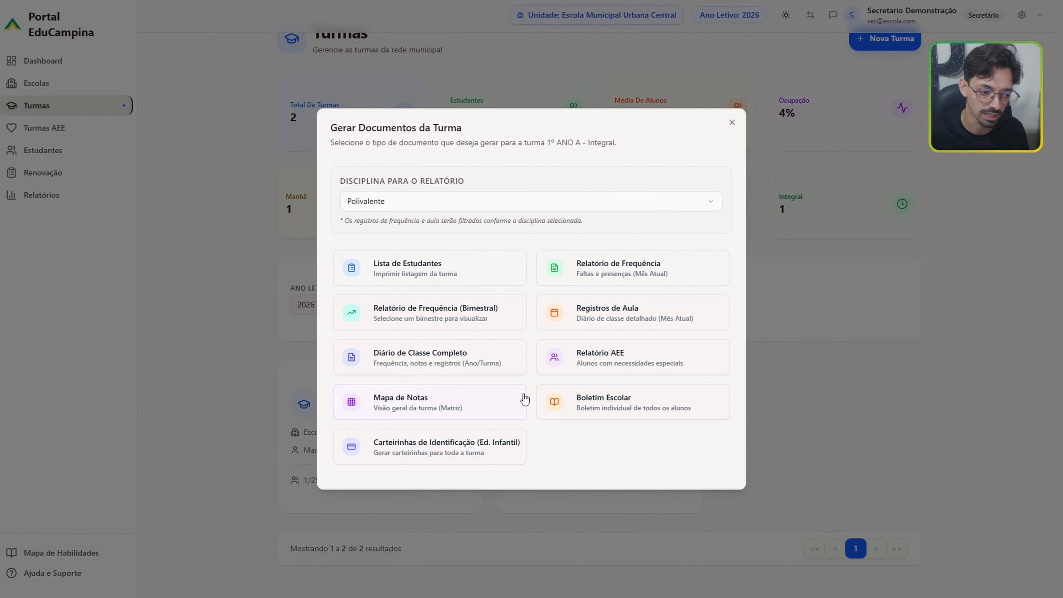
{"action": "left_click", "coordinate": [569, 399]}
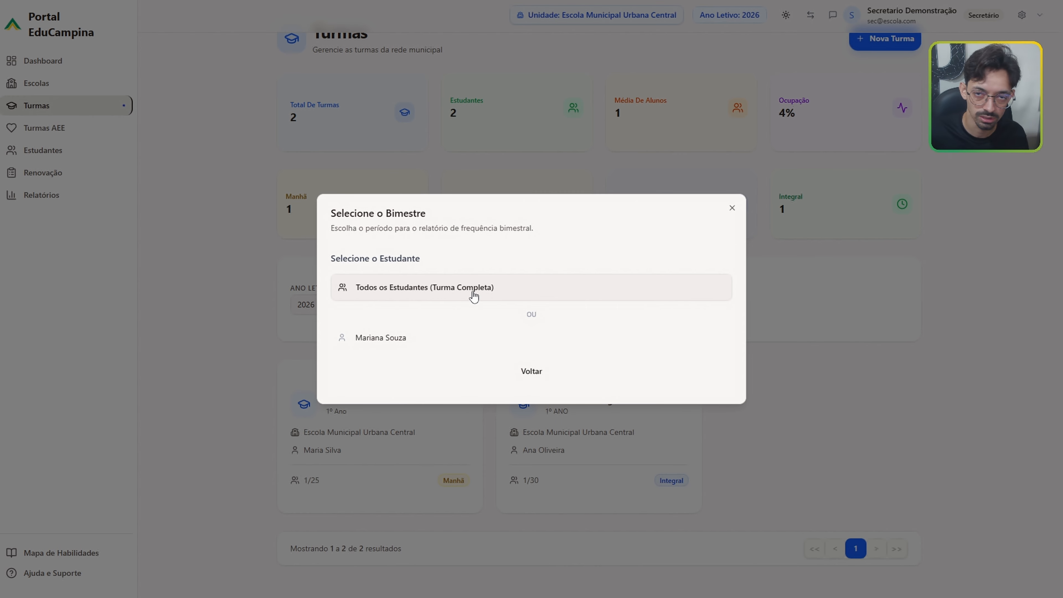
{"action": "left_click", "coordinate": [503, 292]}
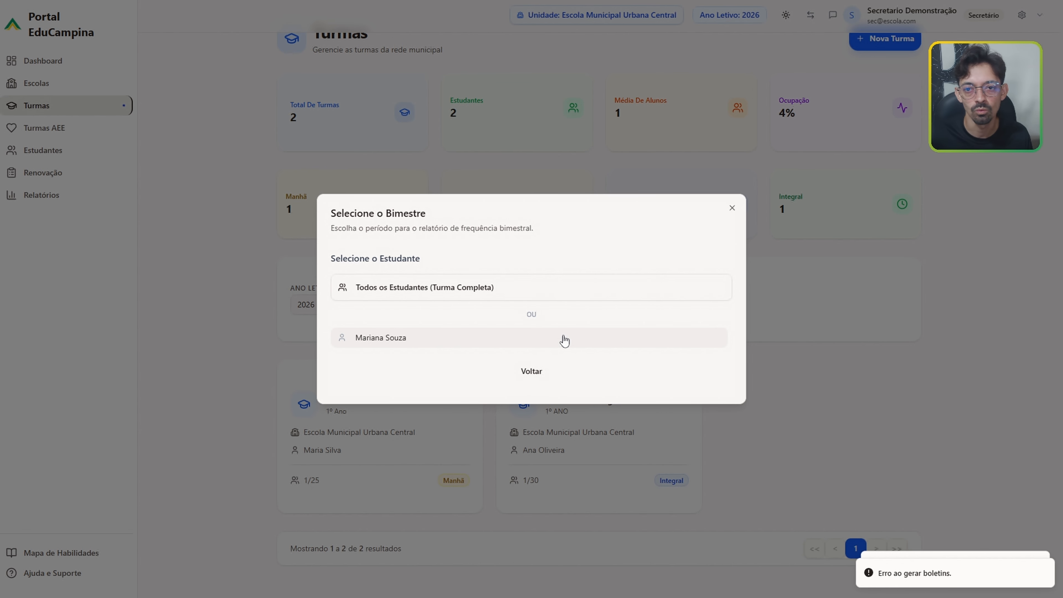
{"action": "right_click", "coordinate": [536, 383]}
{"action": "left_click", "coordinate": [515, 380]}
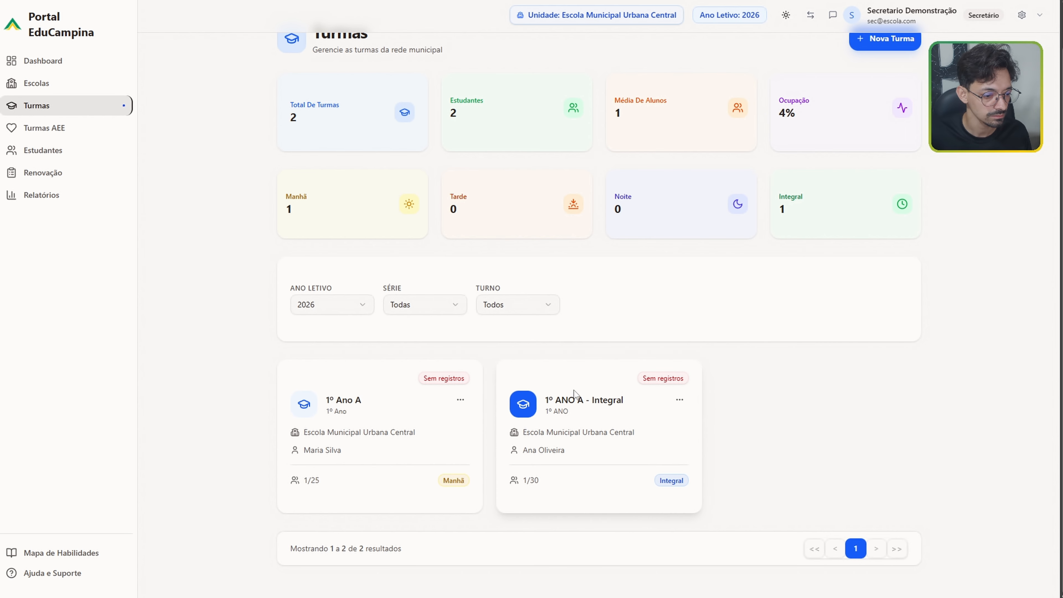
- Reopen the documents of 1º ANO A - Integral, generate the Carteirinhas de Identificação (Ed. Infantil) for the class, and cancel their printing
{"action": "left_click", "coordinate": [678, 401]}
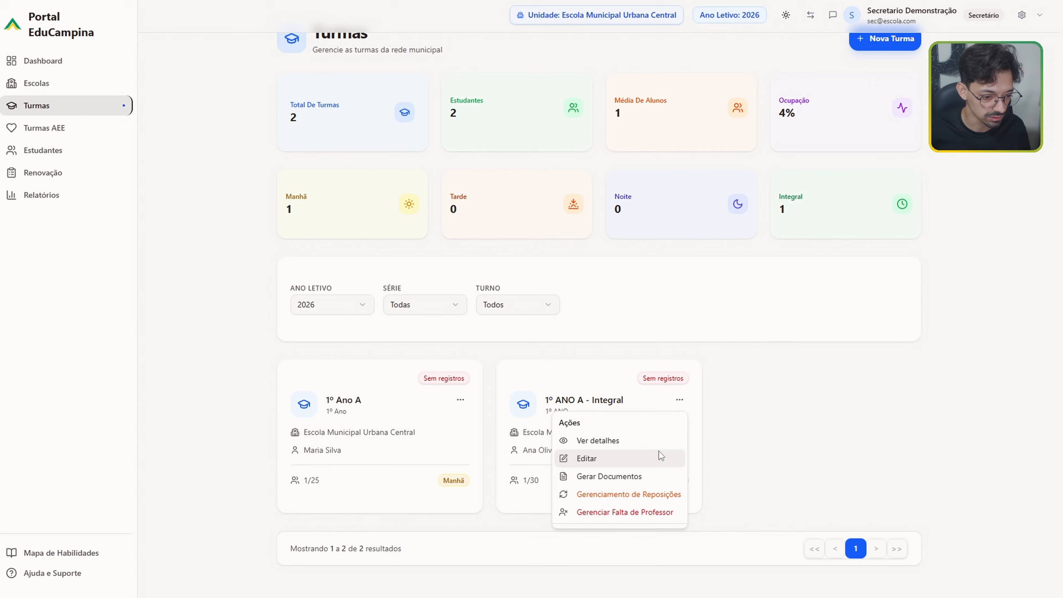
{"action": "left_click", "coordinate": [645, 471]}
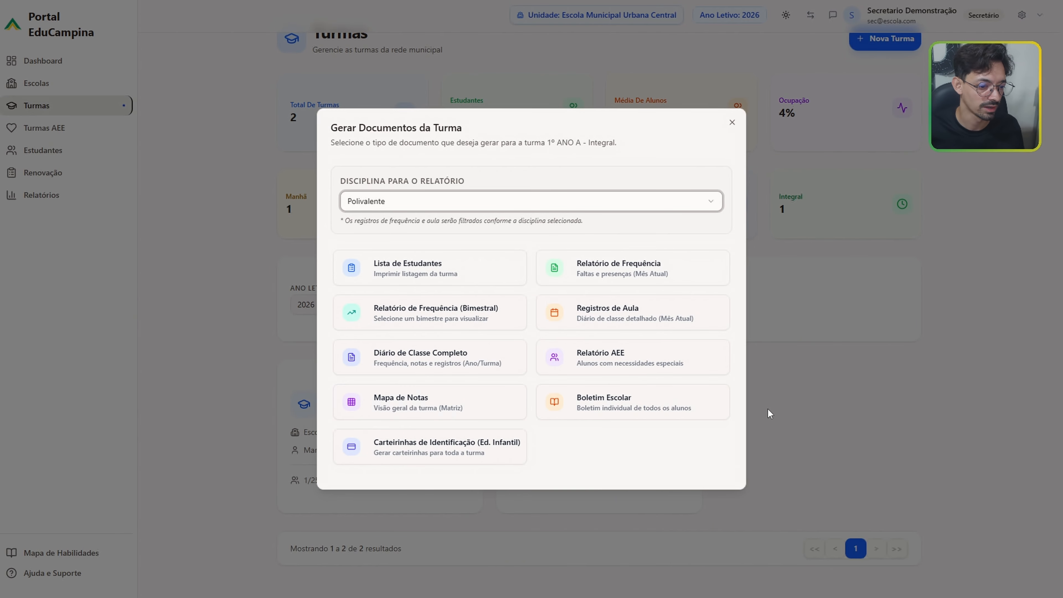
{"action": "left_click", "coordinate": [460, 460]}
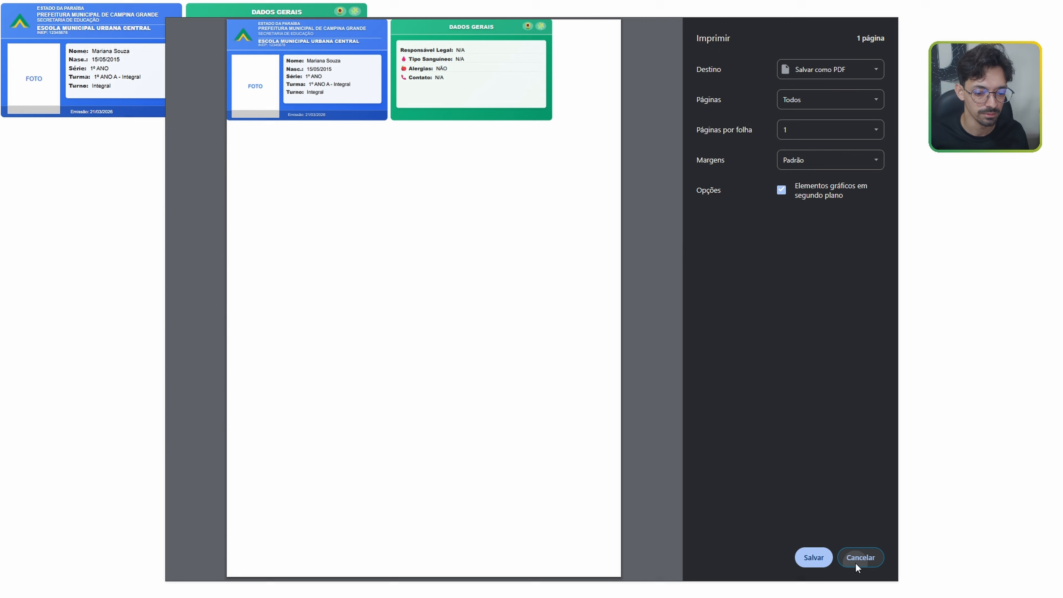
{"action": "left_click", "coordinate": [860, 557]}
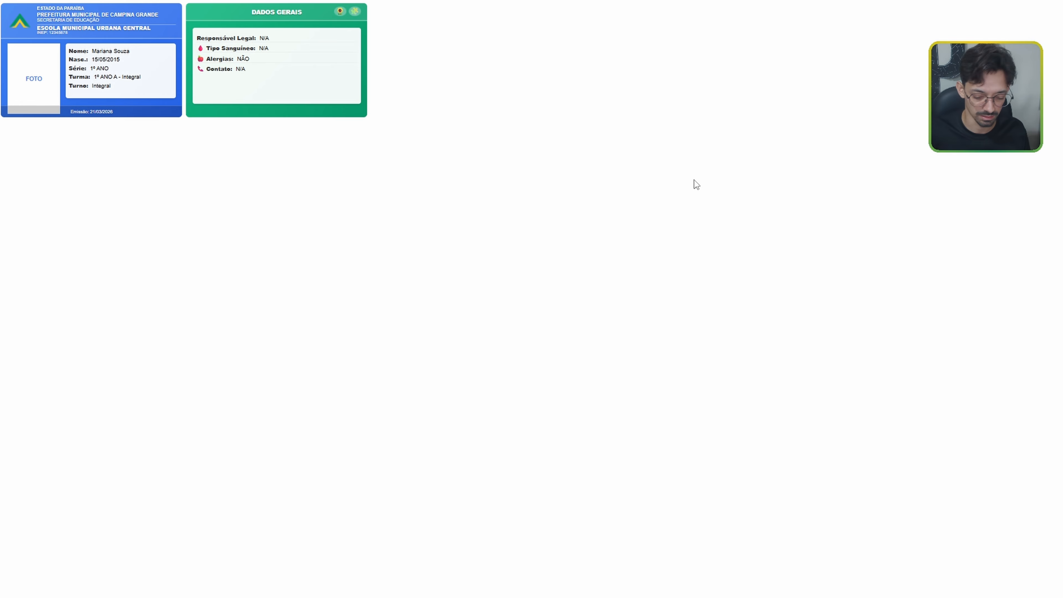
- Close the identification cards and the class documents, and open Gerenciamento de Reposições for 1º ANO A - Integral
{"action": "key", "text": "F11"}
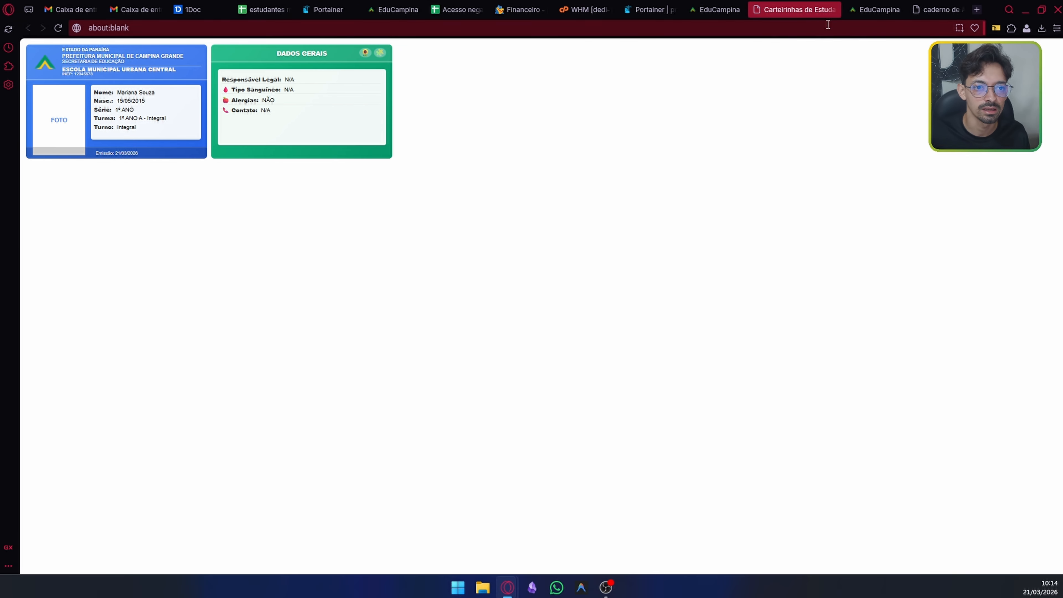
{"action": "left_click", "coordinate": [832, 9]}
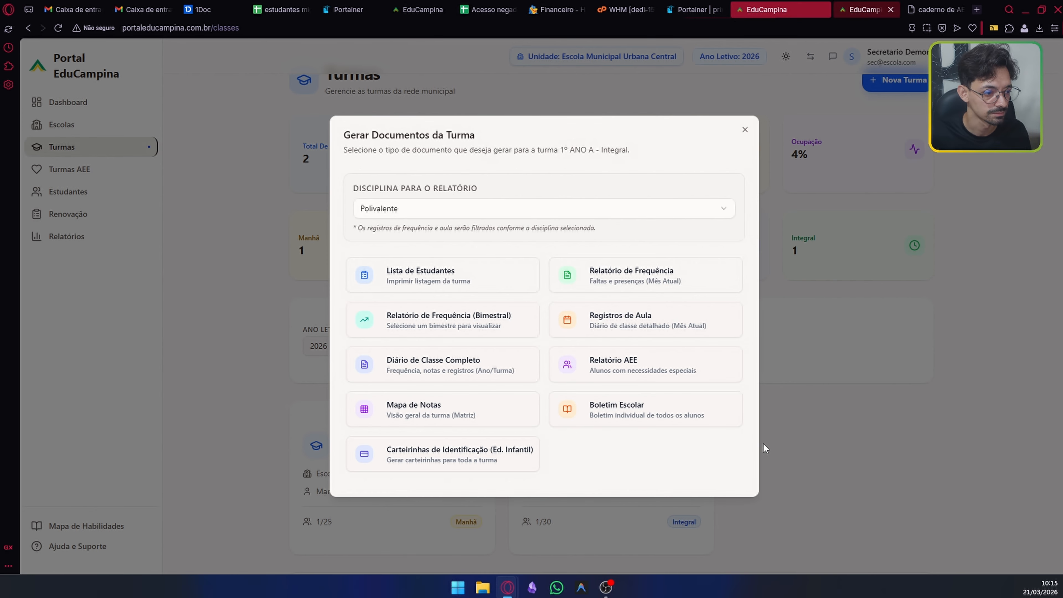
{"action": "left_click", "coordinate": [777, 436]}
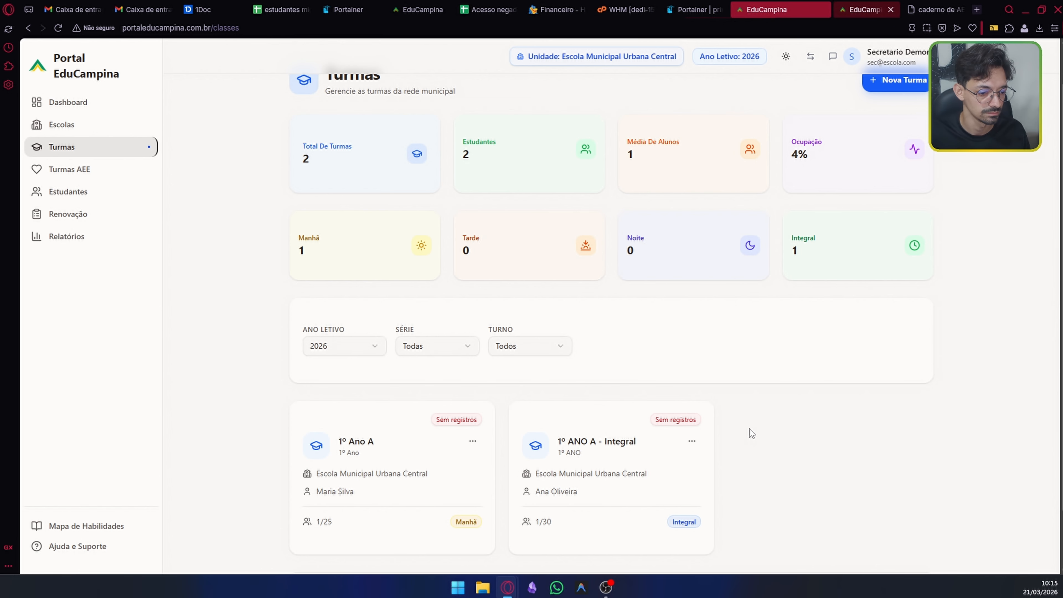
{"action": "left_click", "coordinate": [692, 441]}
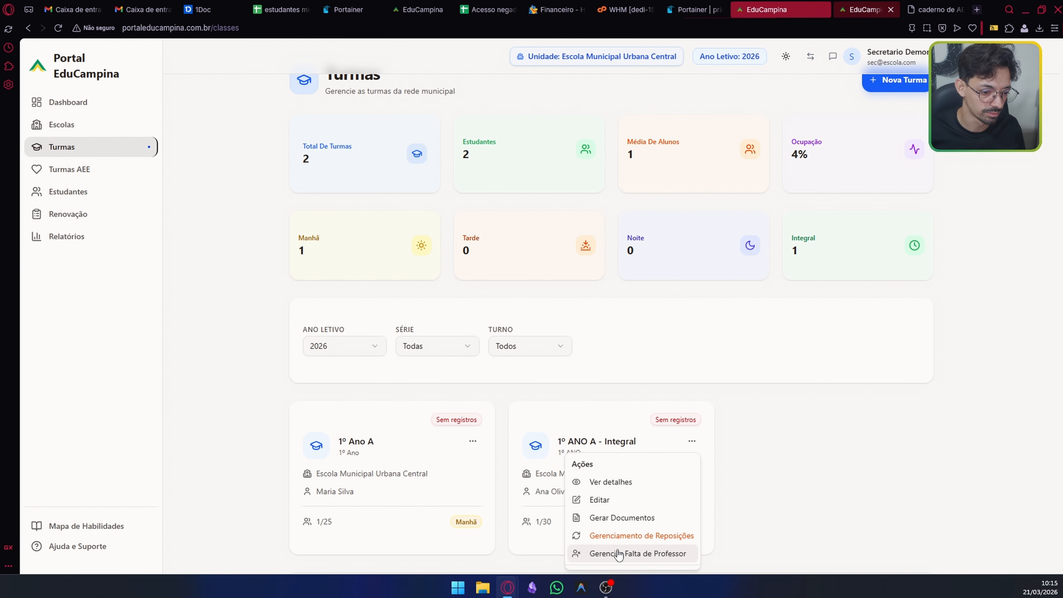
{"action": "left_click", "coordinate": [637, 537]}
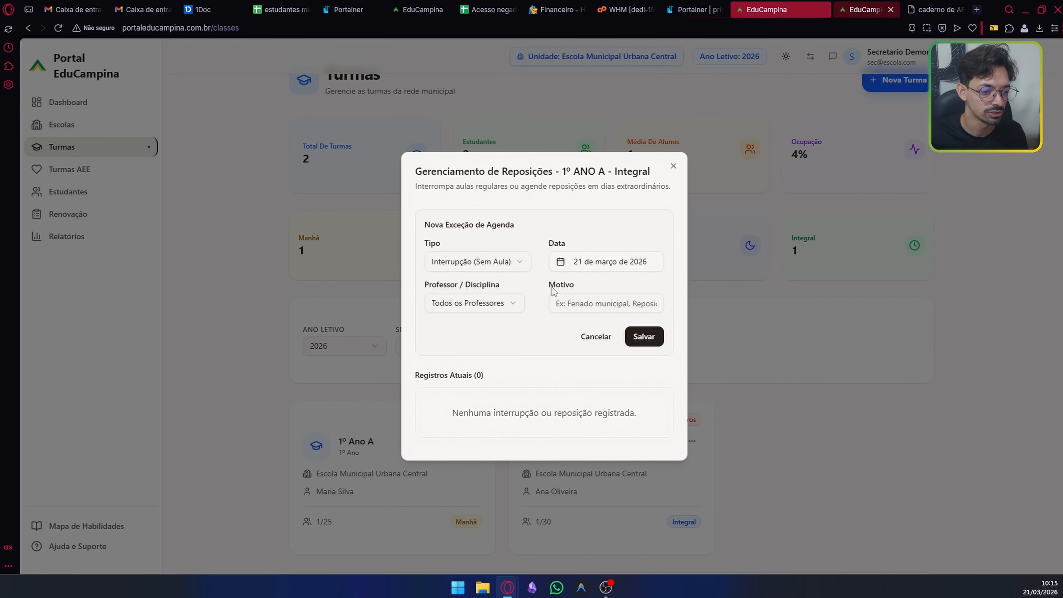
- Keep the new schedule exception's type as Interrupção (Sem Aula) and set its date to 20 March 2026
{"action": "left_click", "coordinate": [511, 266]}
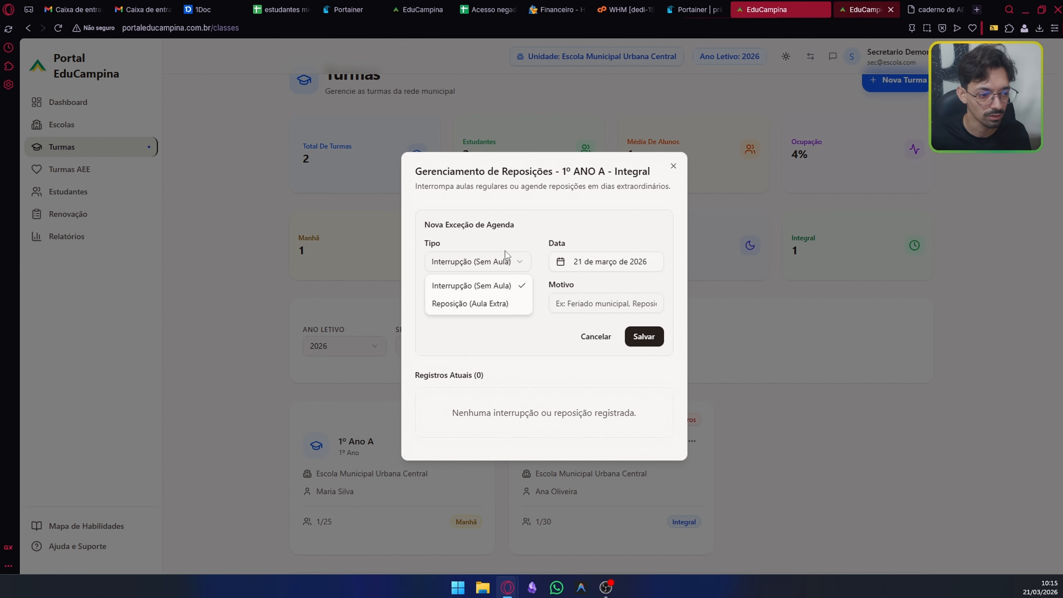
{"action": "left_click", "coordinate": [467, 288]}
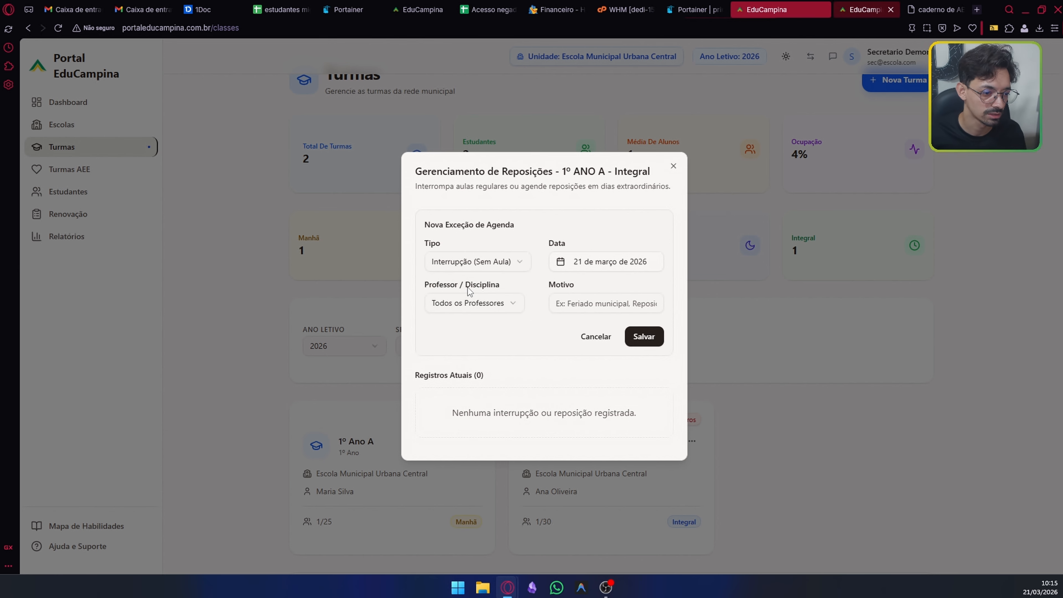
{"action": "left_click", "coordinate": [586, 266]}
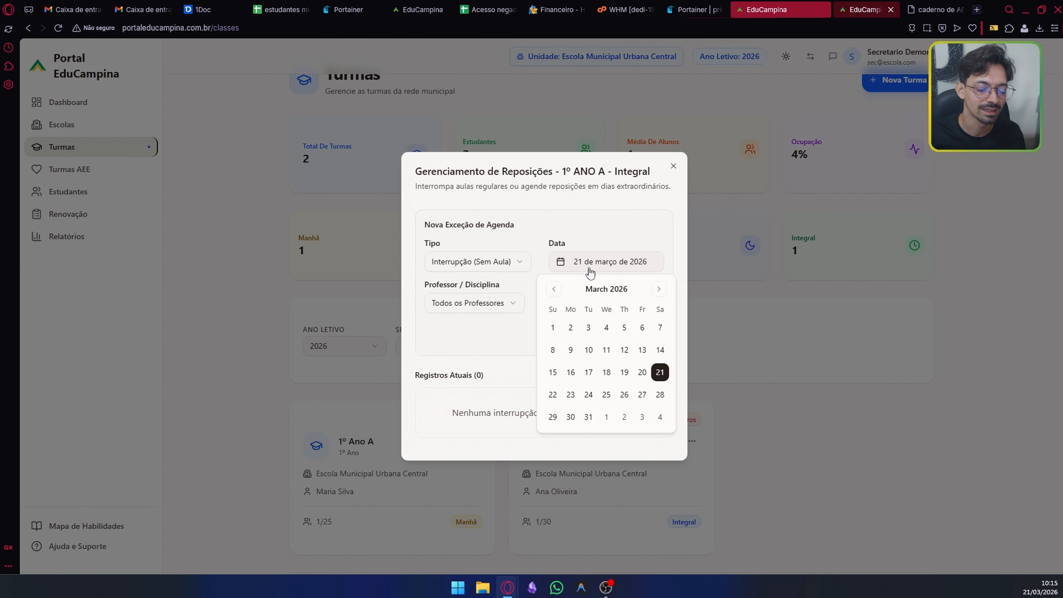
{"action": "left_click", "coordinate": [642, 373]}
- Switch the interruption's teacher to the Polivalente teacher and back to Todos os Professores
{"action": "left_click", "coordinate": [472, 309]}
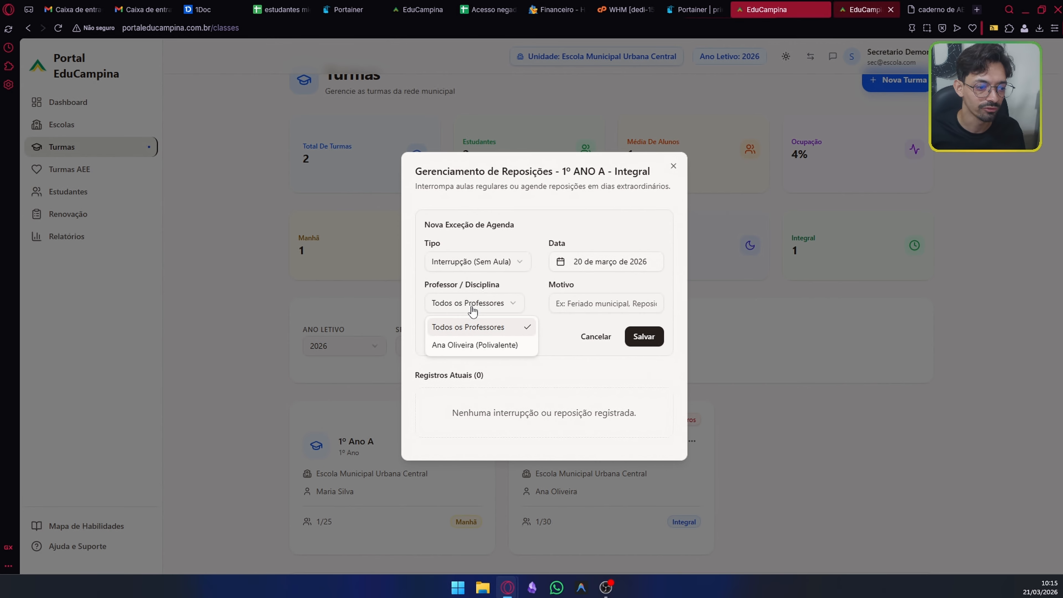
{"action": "left_click", "coordinate": [457, 347]}
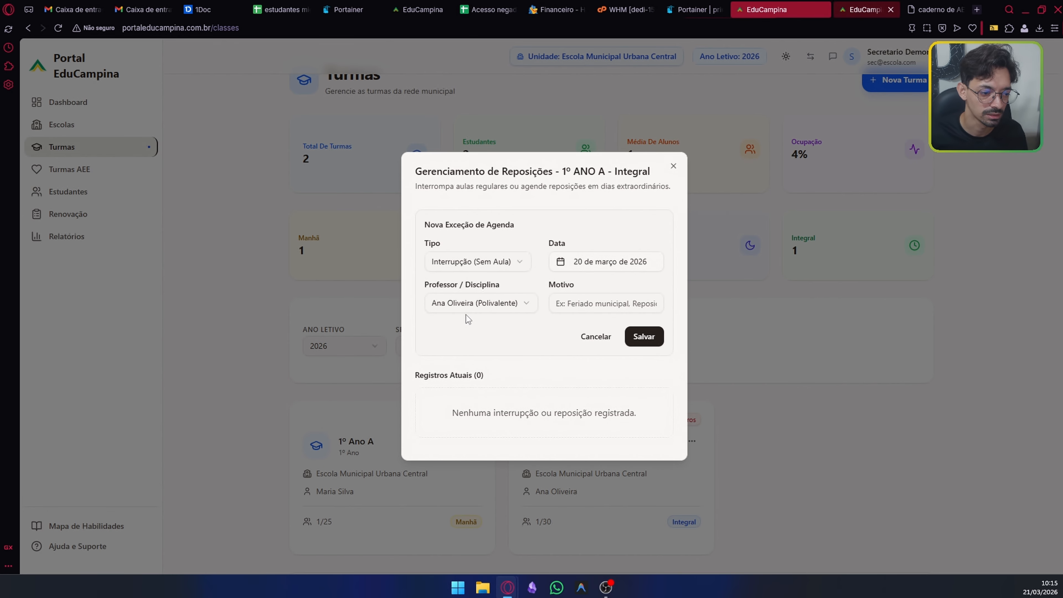
{"action": "left_click", "coordinate": [489, 305]}
{"action": "left_click", "coordinate": [469, 330]}
- Enter "teve problema eletrico" as the interruption's reason, save the exception, and check the date in its record
{"action": "left_click", "coordinate": [624, 302]}
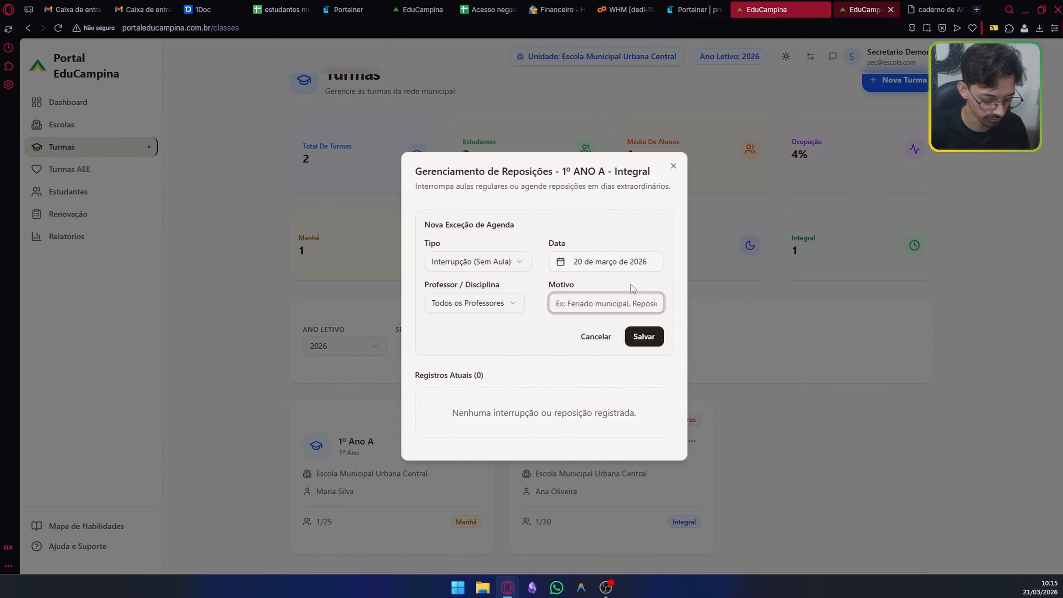
{"action": "type", "text": "teve "}
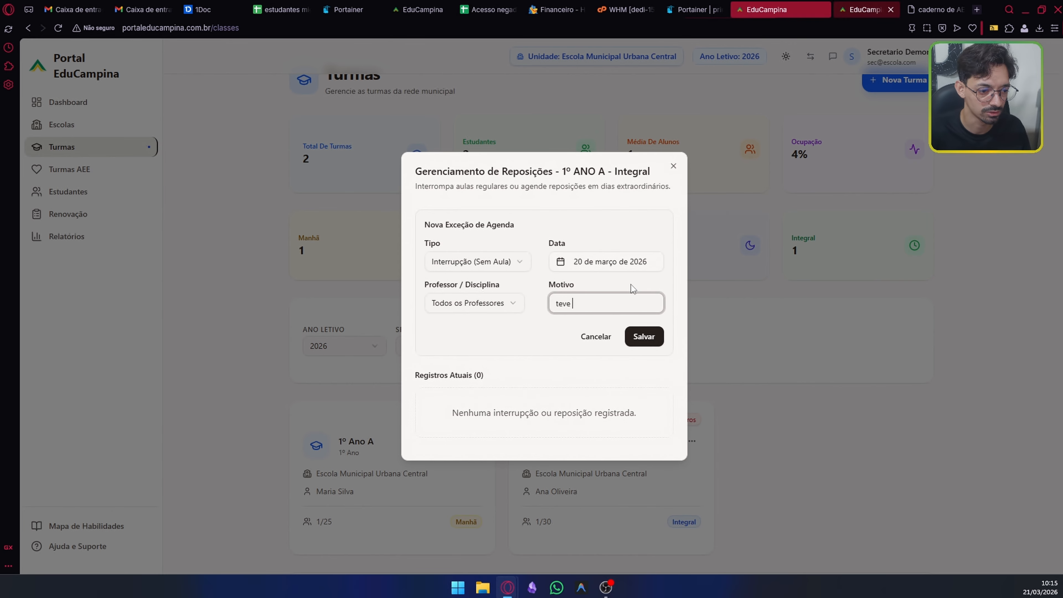
{"action": "type", "text": "problema eletrico"}
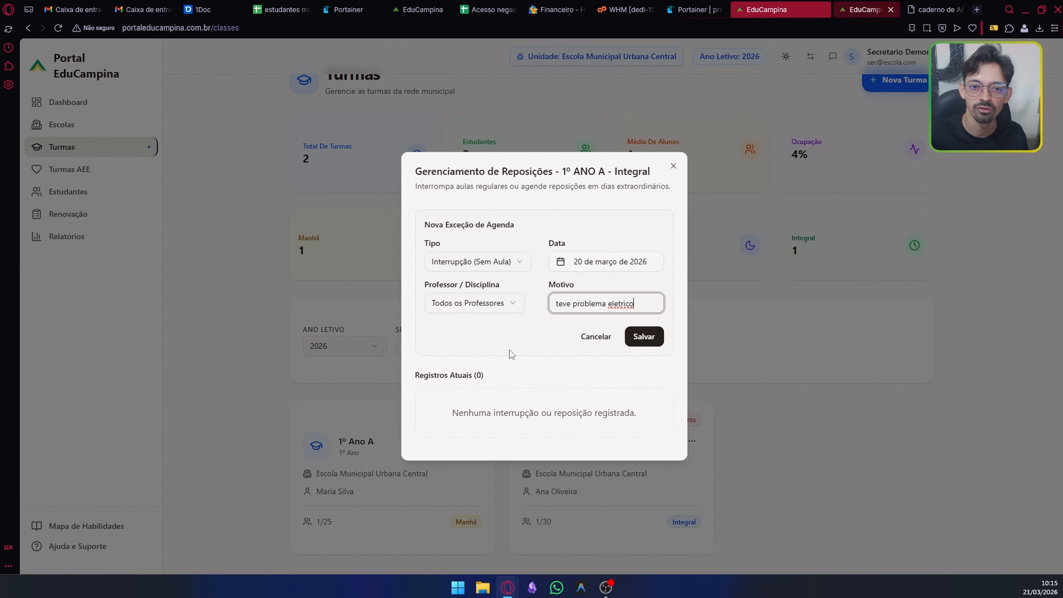
{"action": "left_click", "coordinate": [519, 349]}
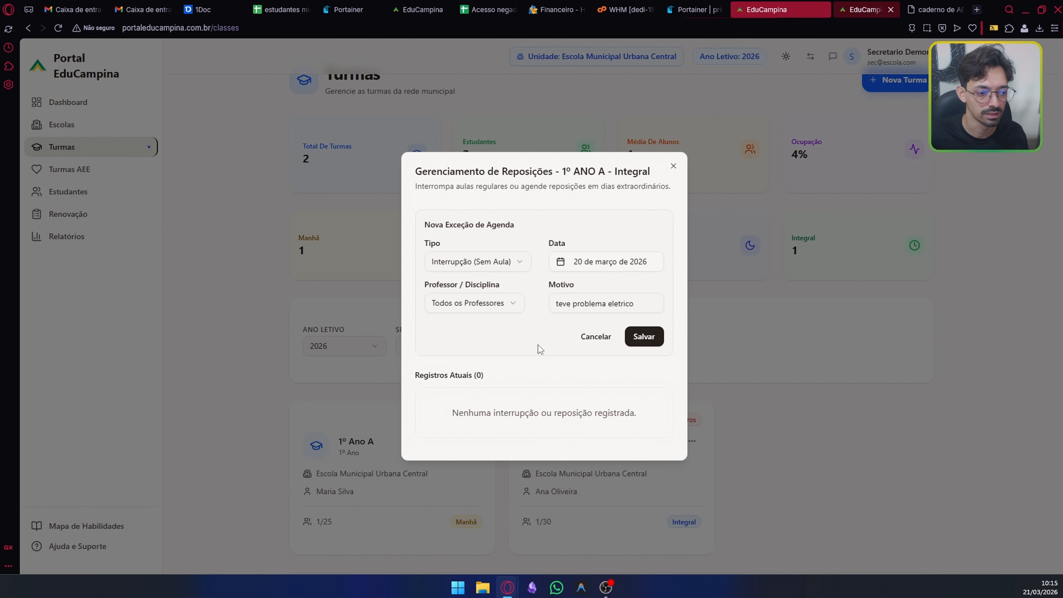
{"action": "left_click", "coordinate": [643, 339]}
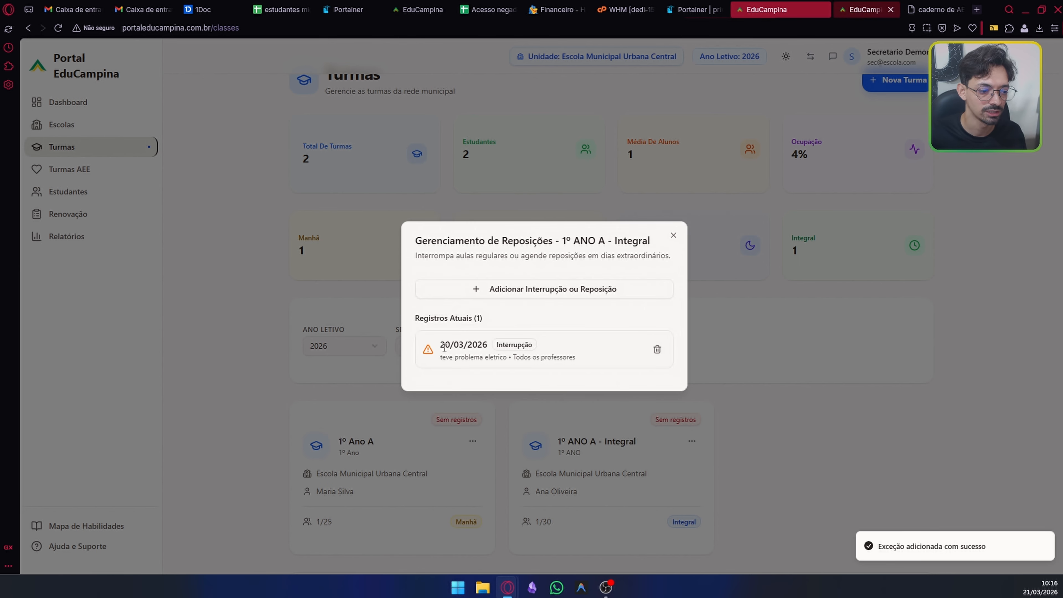
{"action": "left_click_drag", "start_coordinate": [439, 347], "coordinate": [489, 347]}
{"action": "left_click", "coordinate": [561, 369]}
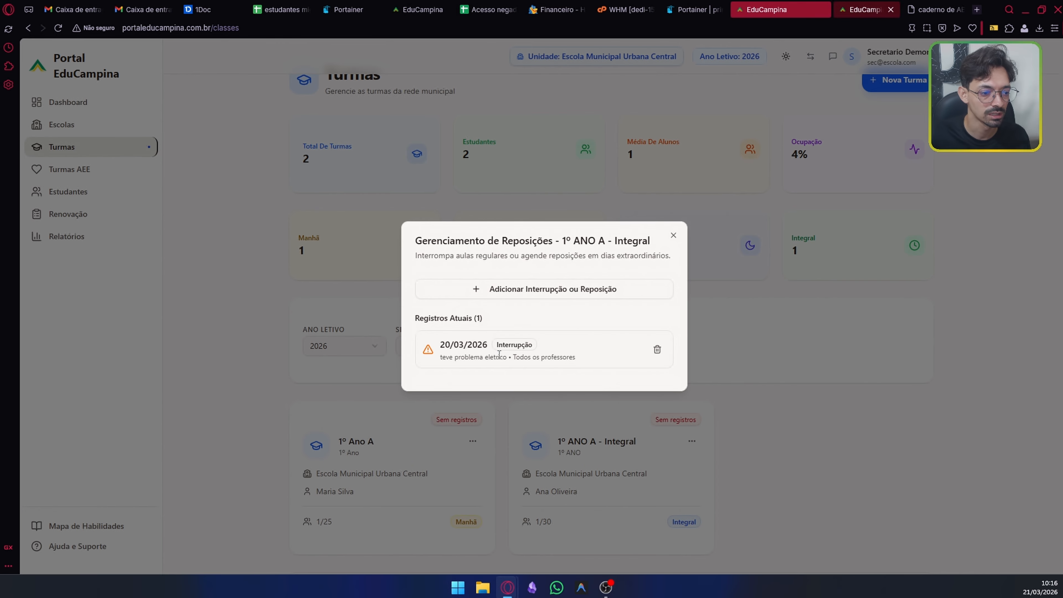
- Start another schedule exception of type Reposição (Aula Extra) and set its date to 24 April 2026
{"action": "left_click", "coordinate": [516, 291]}
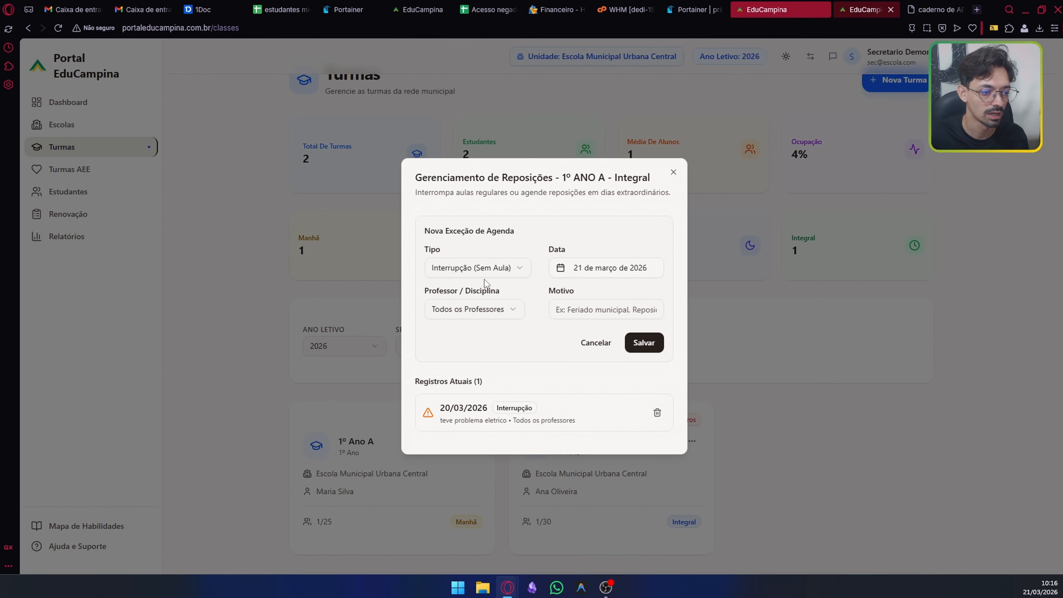
{"action": "left_click", "coordinate": [484, 271]}
{"action": "left_click", "coordinate": [471, 310]}
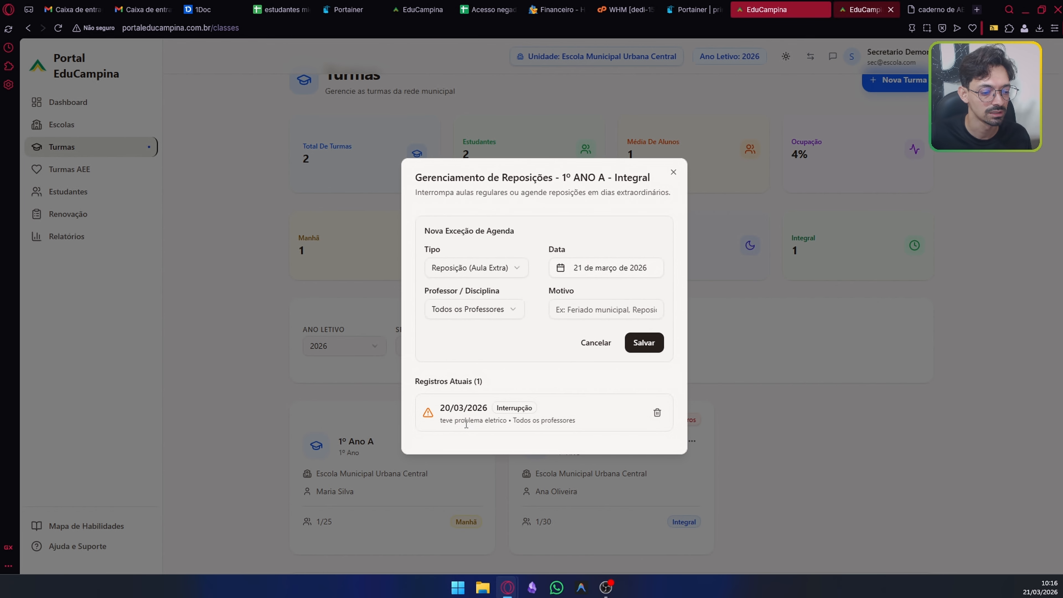
{"action": "left_click", "coordinate": [562, 276]}
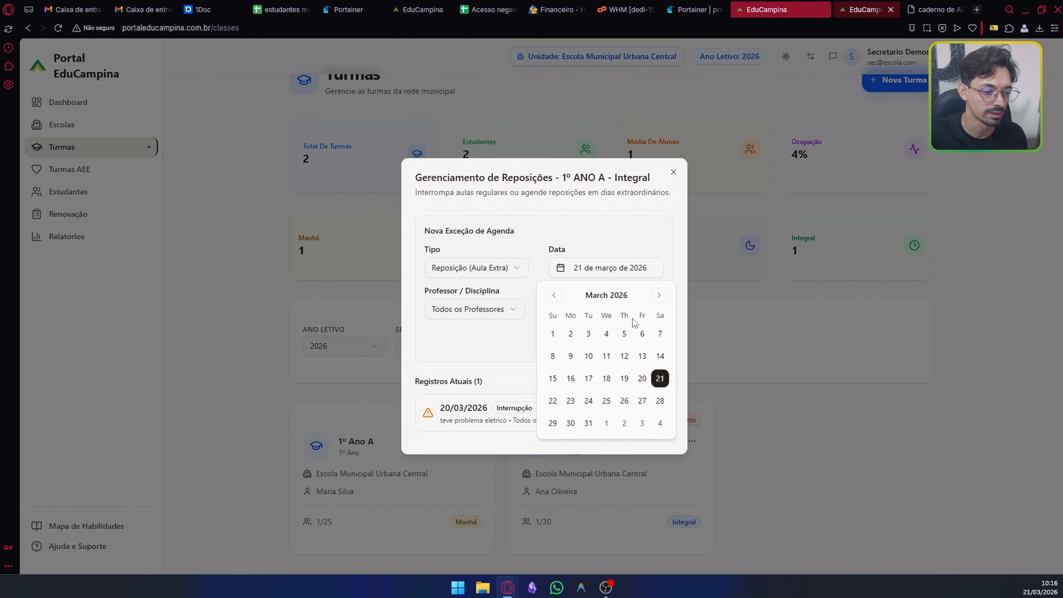
{"action": "left_click", "coordinate": [658, 295]}
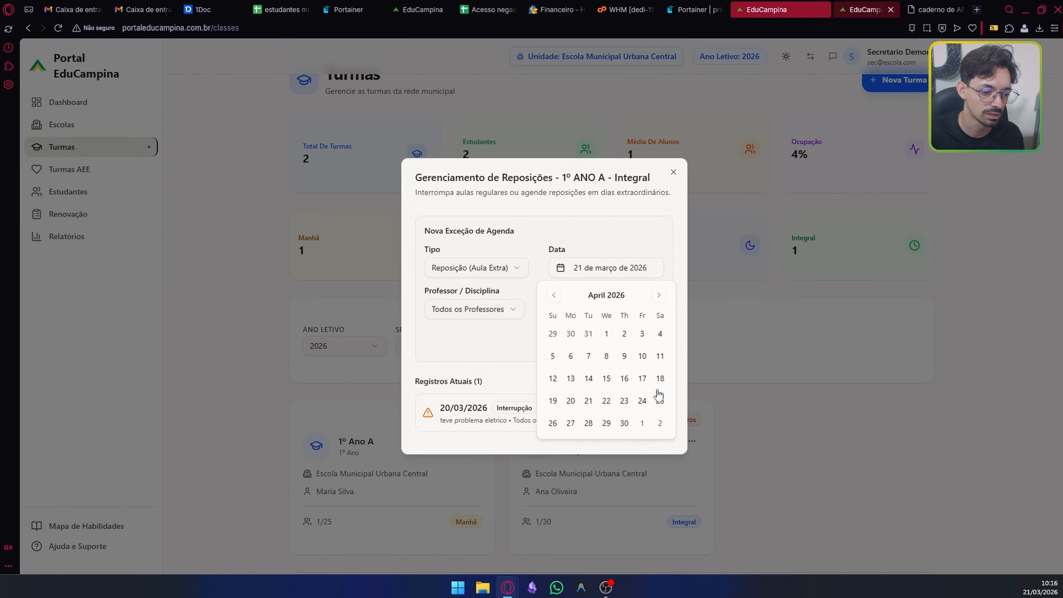
{"action": "left_click", "coordinate": [642, 400]}
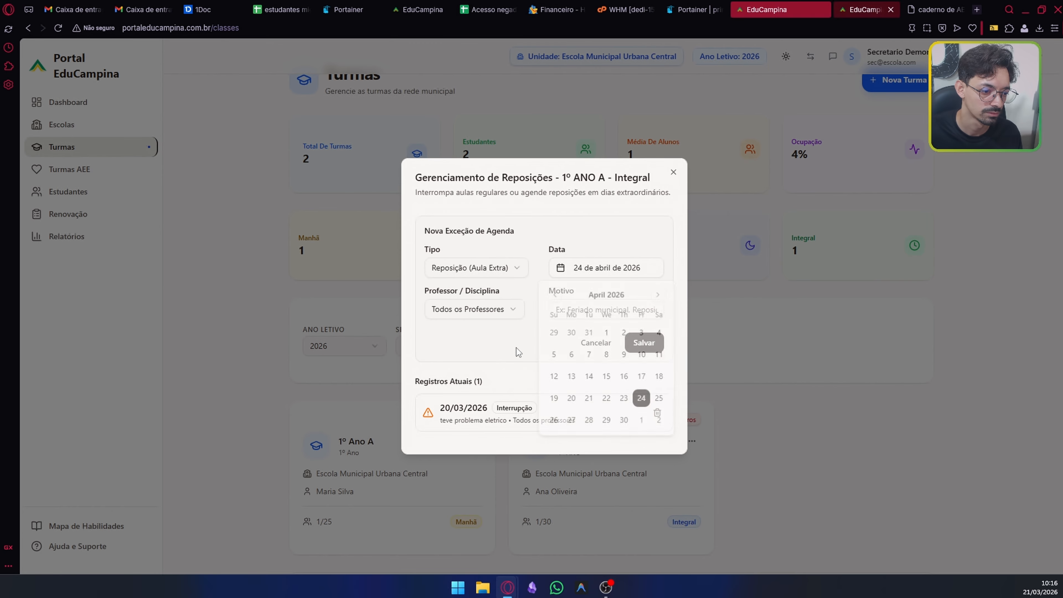
- Enter "reposiçao do dia 20/03" as the replacement lesson's reason, save the exception, and close the replacement management dialog
{"action": "left_click", "coordinate": [568, 312]}
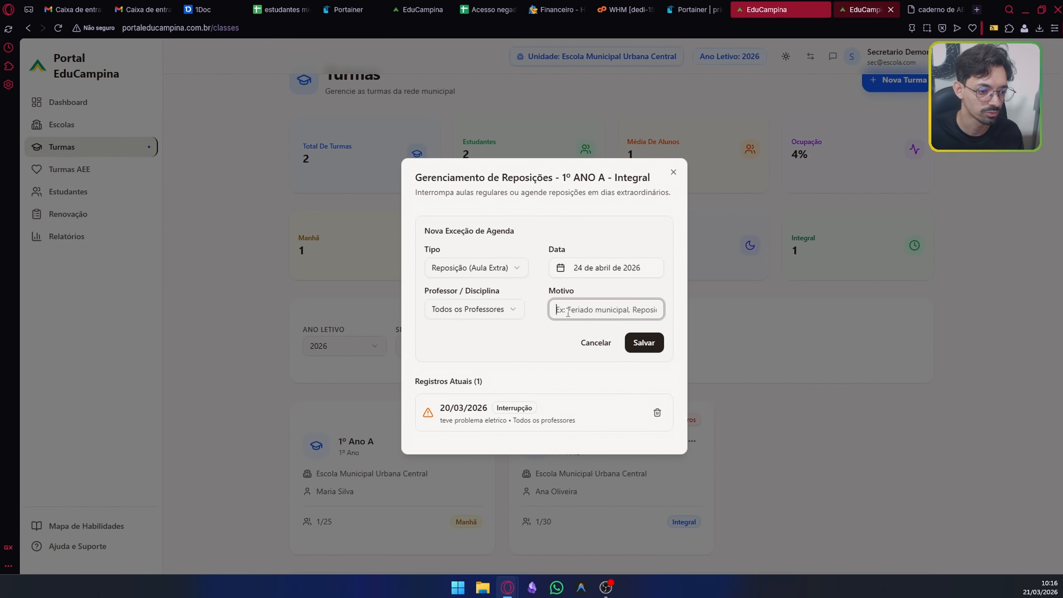
{"action": "type", "text": "reposicao do"}
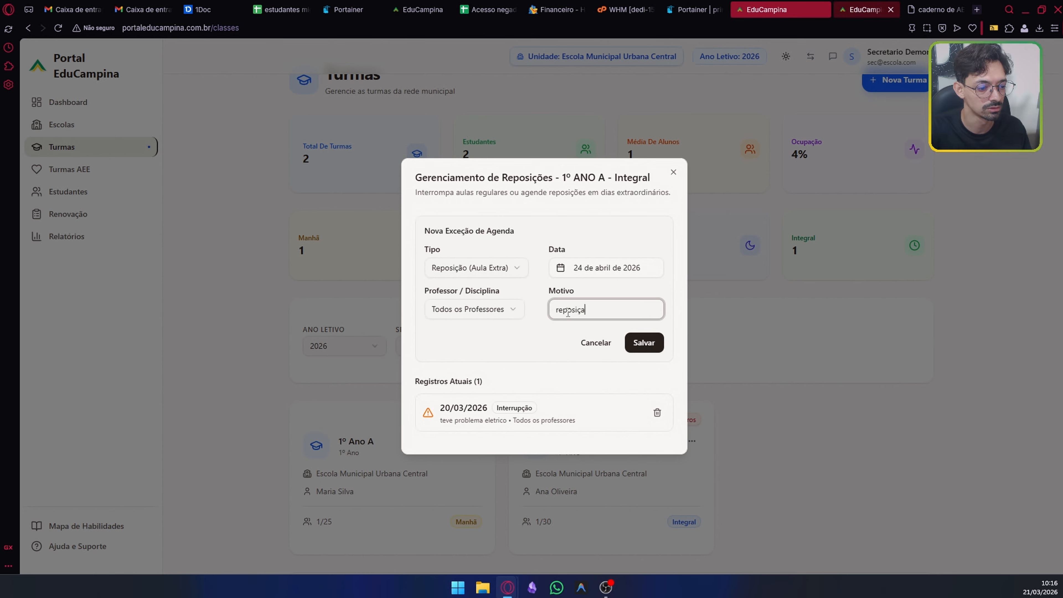
{"action": "type", "text": " dia 20"}
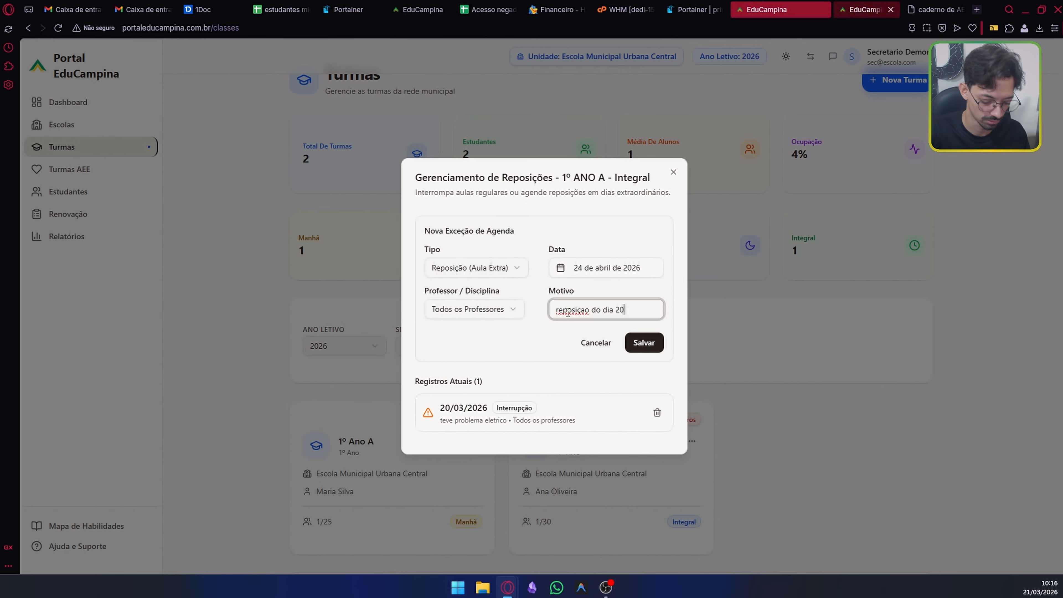
{"action": "type", "text": "/03"}
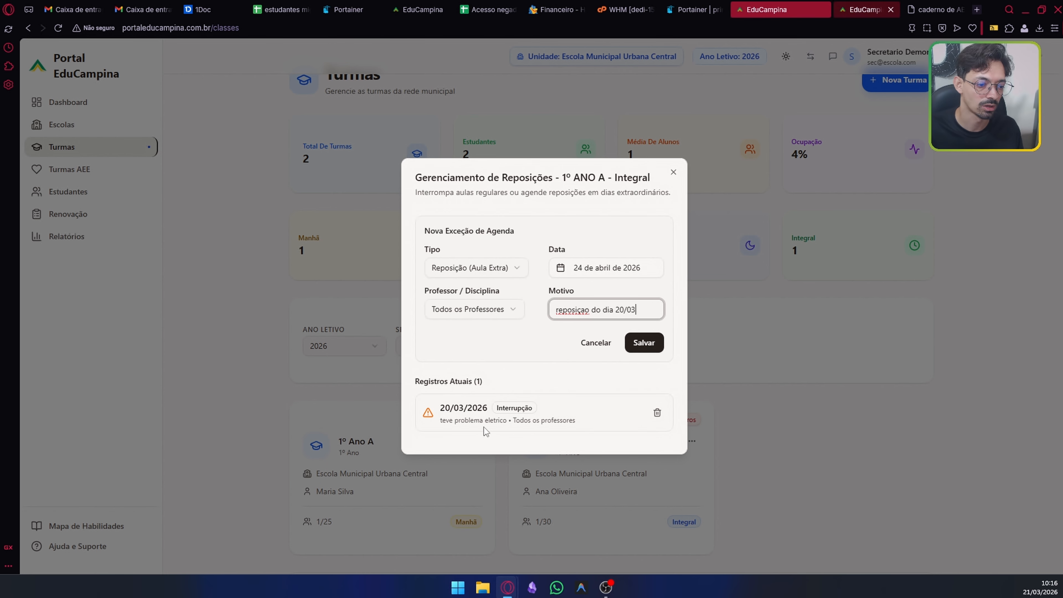
{"action": "left_click_drag", "start_coordinate": [433, 408], "coordinate": [512, 421]}
{"action": "left_click", "coordinate": [610, 420]}
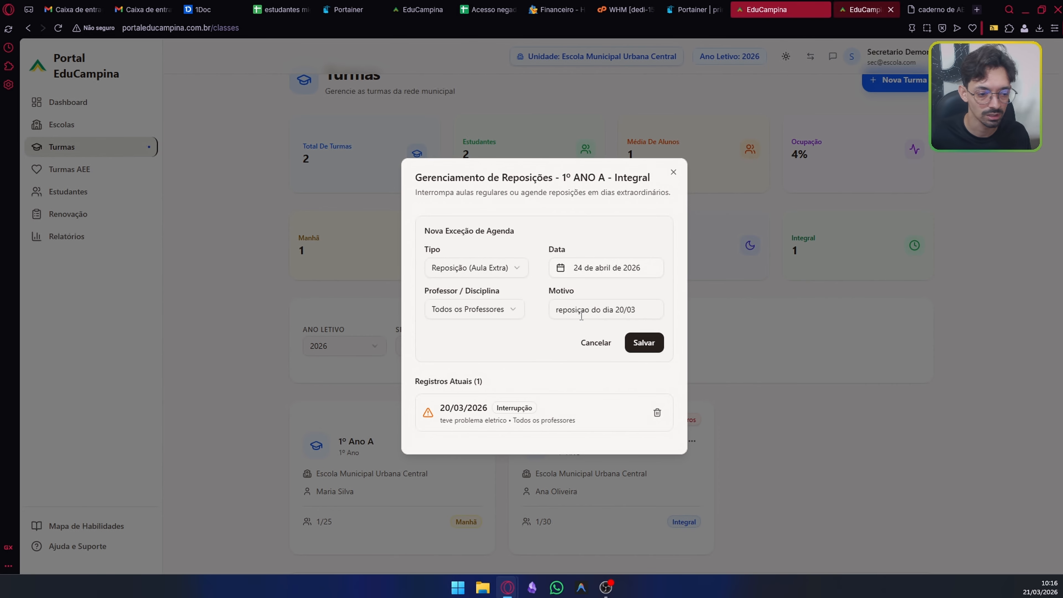
{"action": "left_click", "coordinate": [627, 342]}
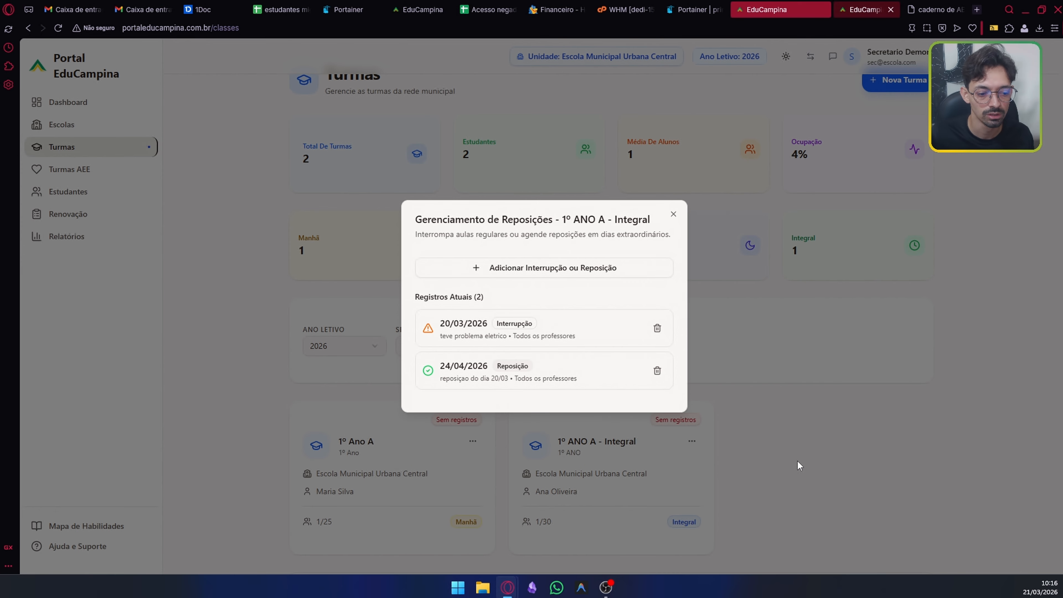
{"action": "left_click", "coordinate": [766, 434]}
- Open teacher absence management for class 1º ANO A - Integral and select the Polivalente teacher for a new absence
{"action": "left_click", "coordinate": [692, 441]}
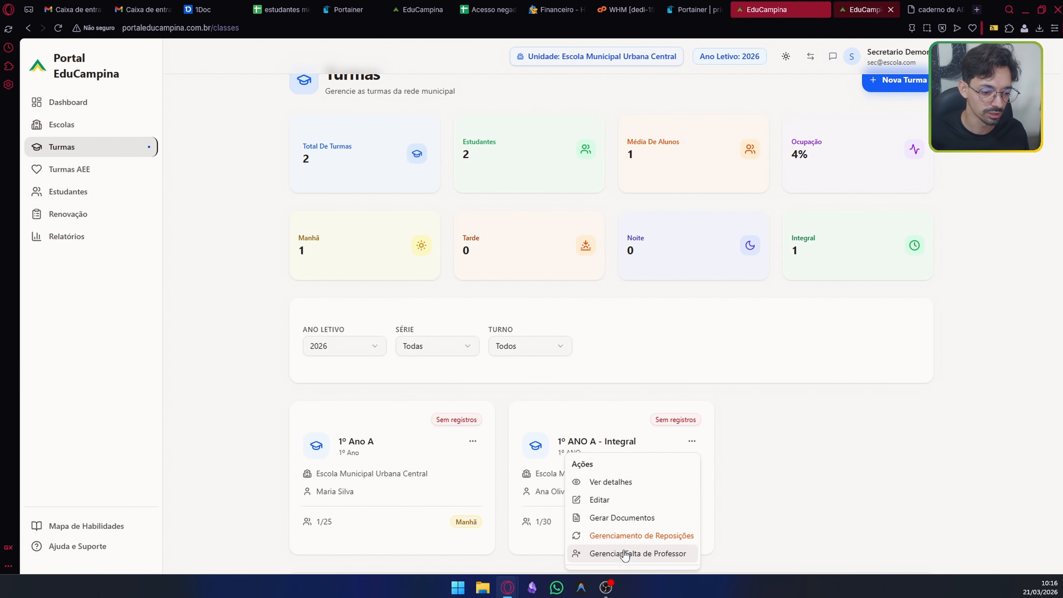
{"action": "left_click", "coordinate": [646, 559]}
{"action": "left_click", "coordinate": [439, 209]}
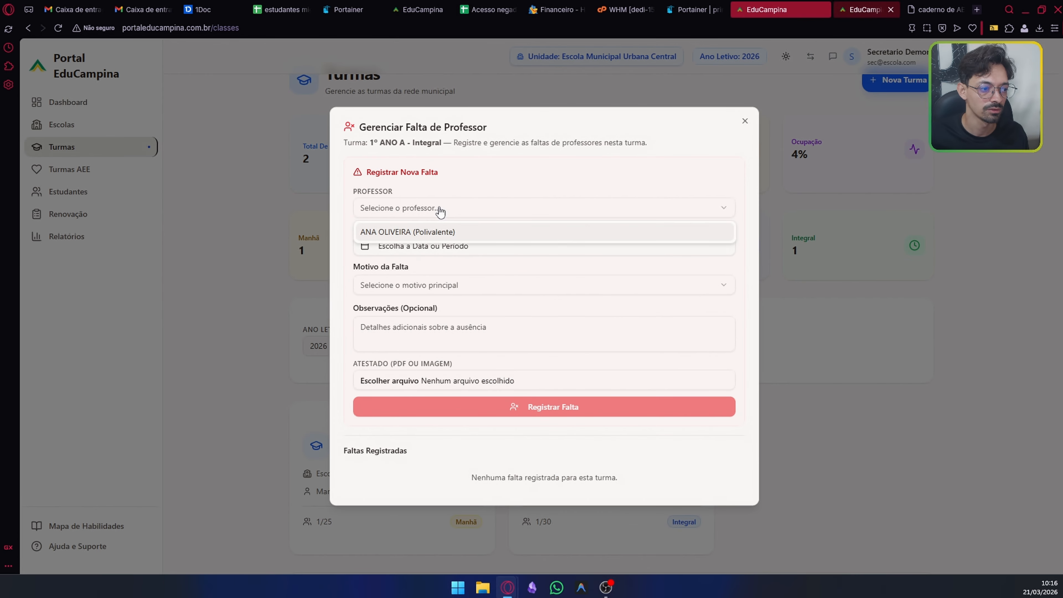
{"action": "left_click", "coordinate": [452, 207]}
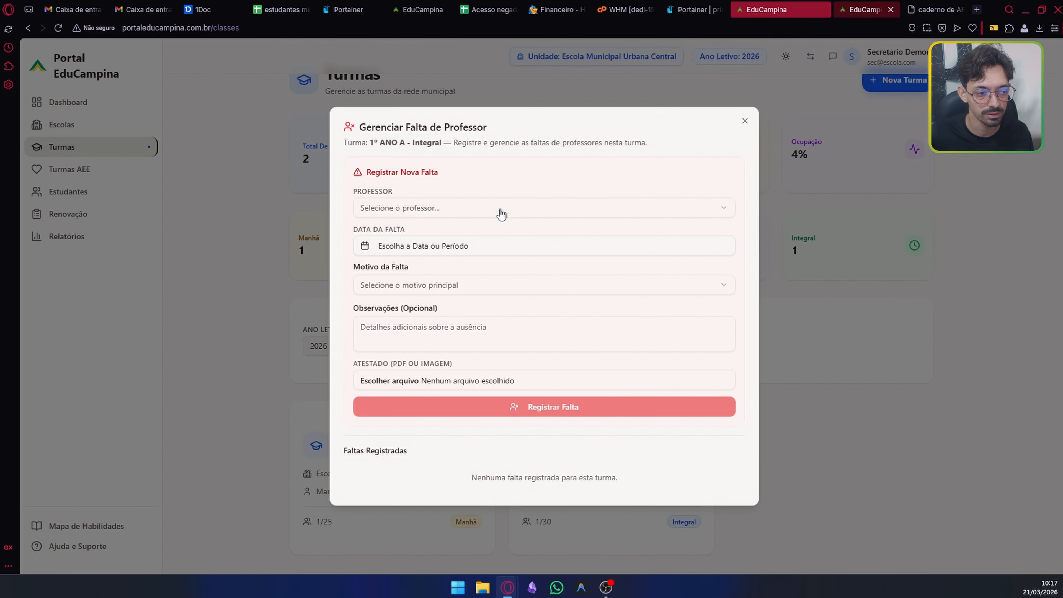
{"action": "left_click", "coordinate": [488, 212]}
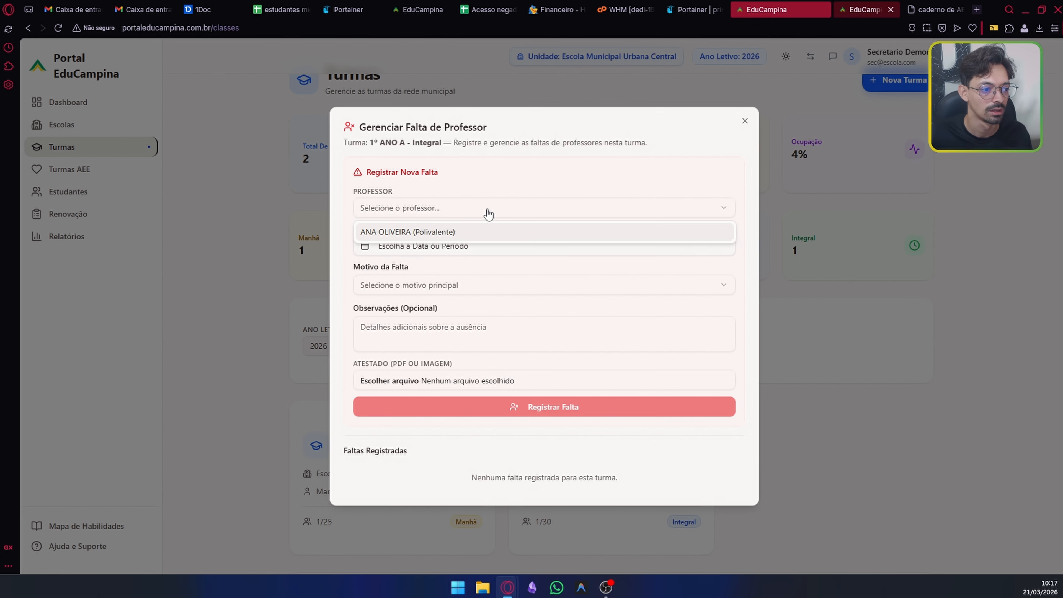
{"action": "left_click", "coordinate": [413, 230]}
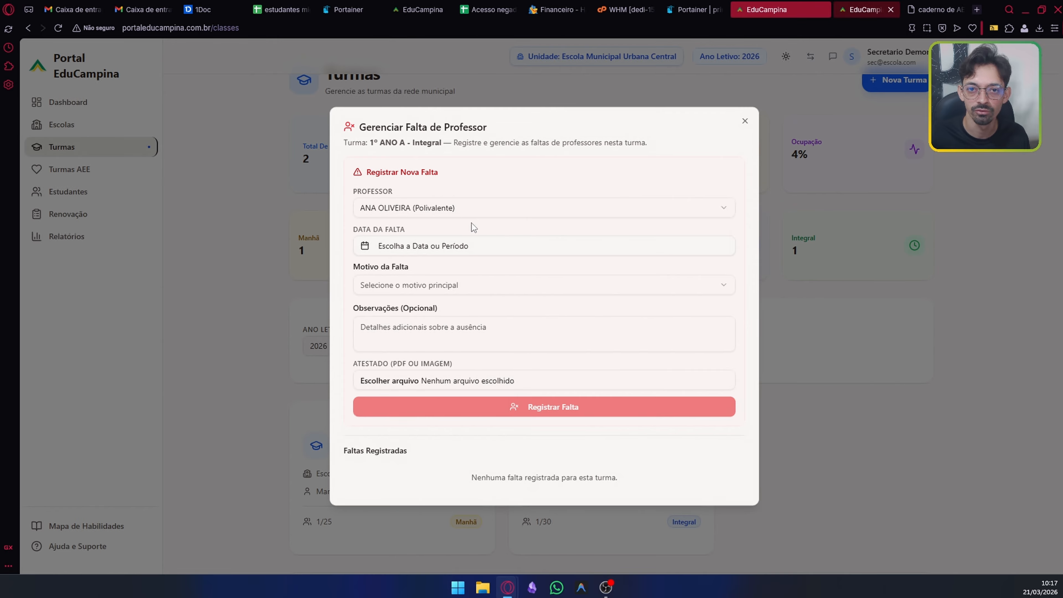
- Set the teacher's absence date to 21 March 2026
{"action": "left_click", "coordinate": [441, 246]}
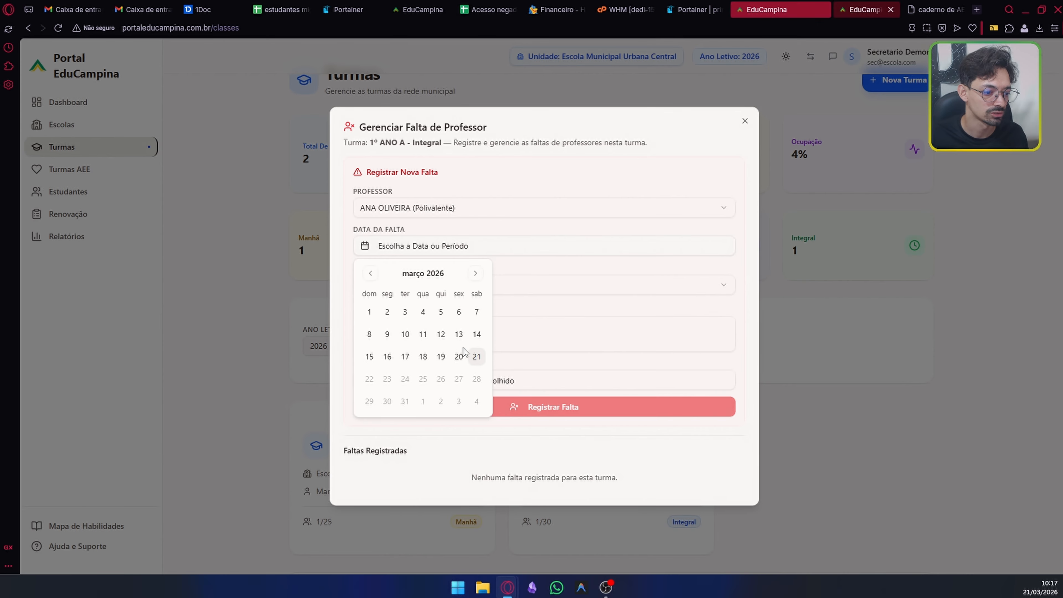
{"action": "left_click", "coordinate": [476, 356]}
{"action": "left_click", "coordinate": [514, 262]}
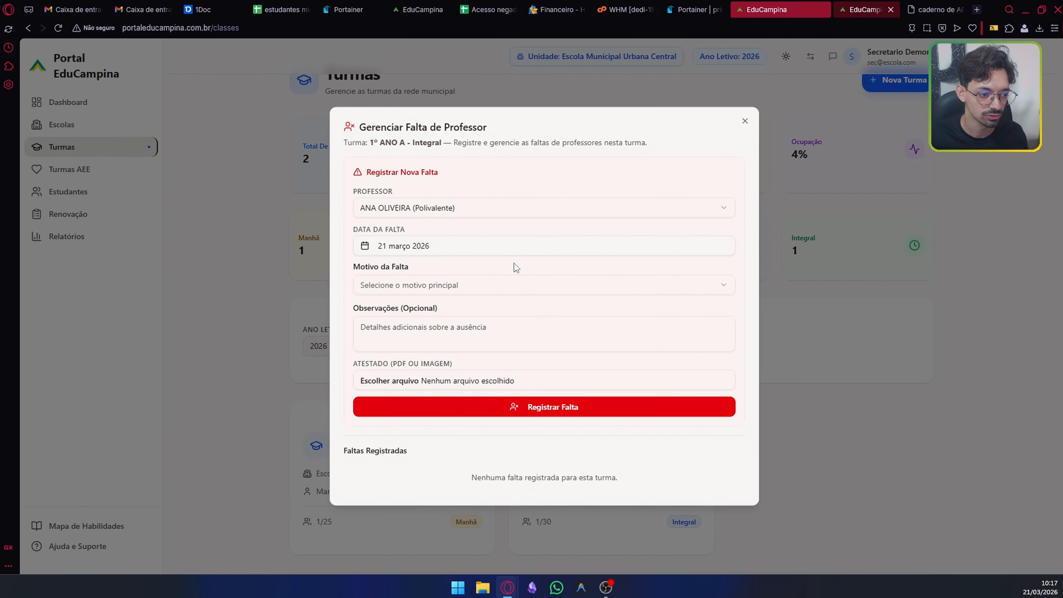
- Choose Atestado Médico as the absence reason, switch it to Outros, and enter "não informou" as the observation
{"action": "left_click", "coordinate": [432, 287]}
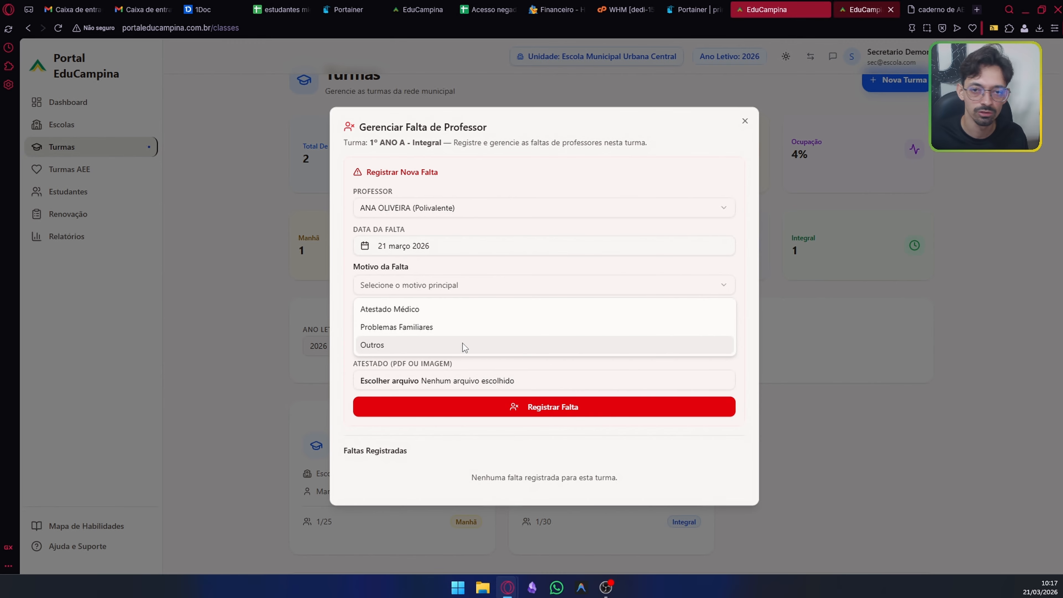
{"action": "left_click", "coordinate": [419, 311]}
{"action": "left_click", "coordinate": [422, 332]}
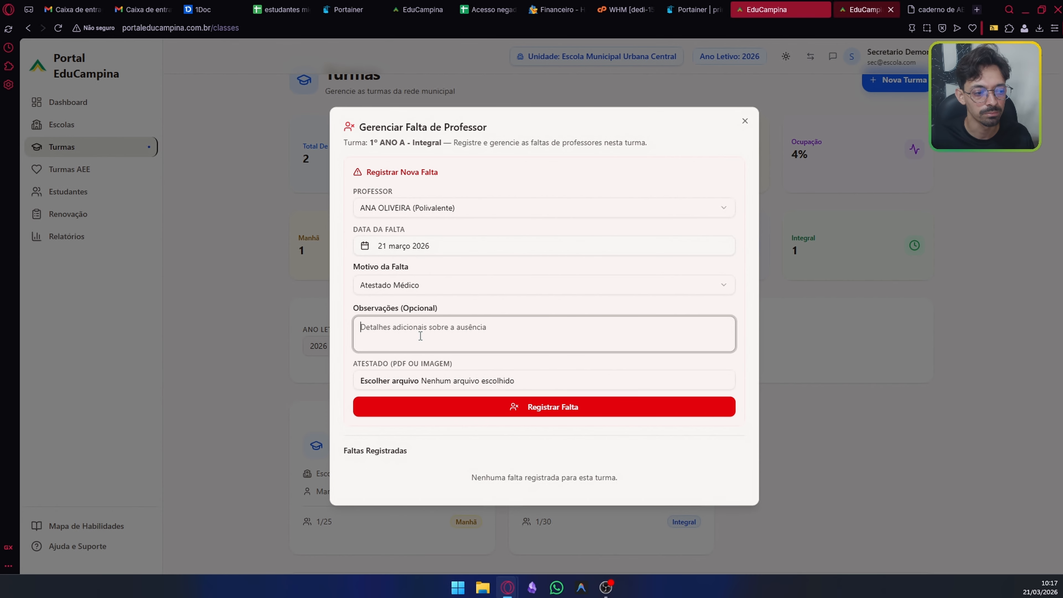
{"action": "left_click", "coordinate": [458, 290]}
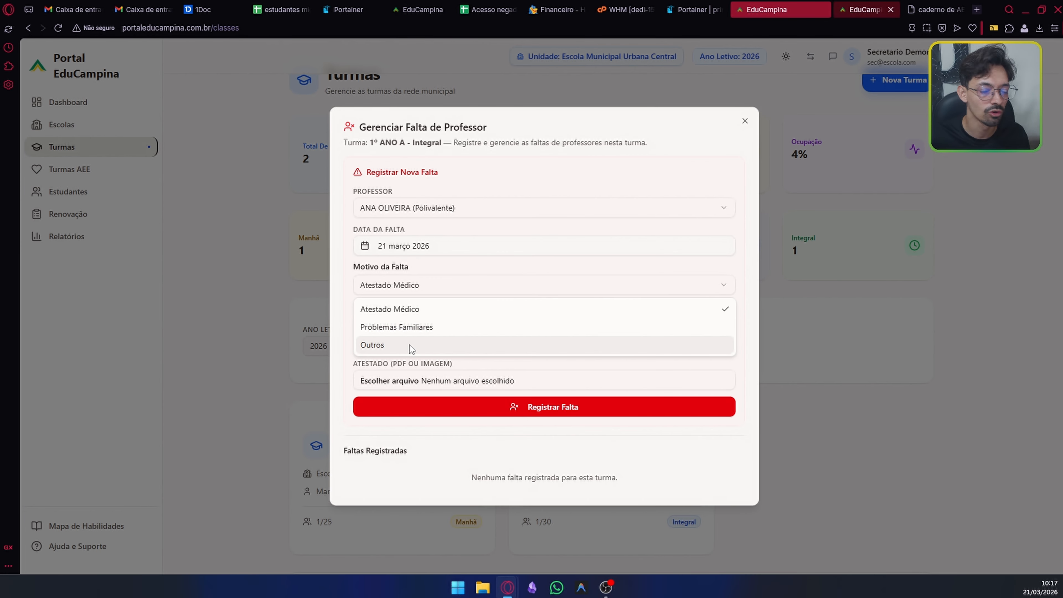
{"action": "left_click", "coordinate": [410, 347]}
{"action": "left_click", "coordinate": [409, 344]}
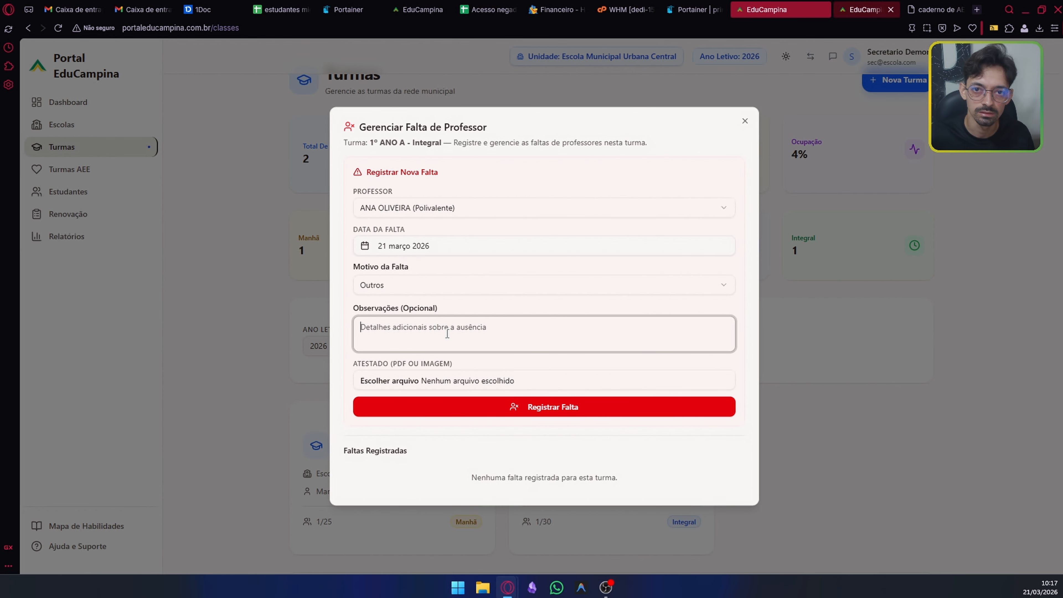
{"action": "type", "text": "n"}
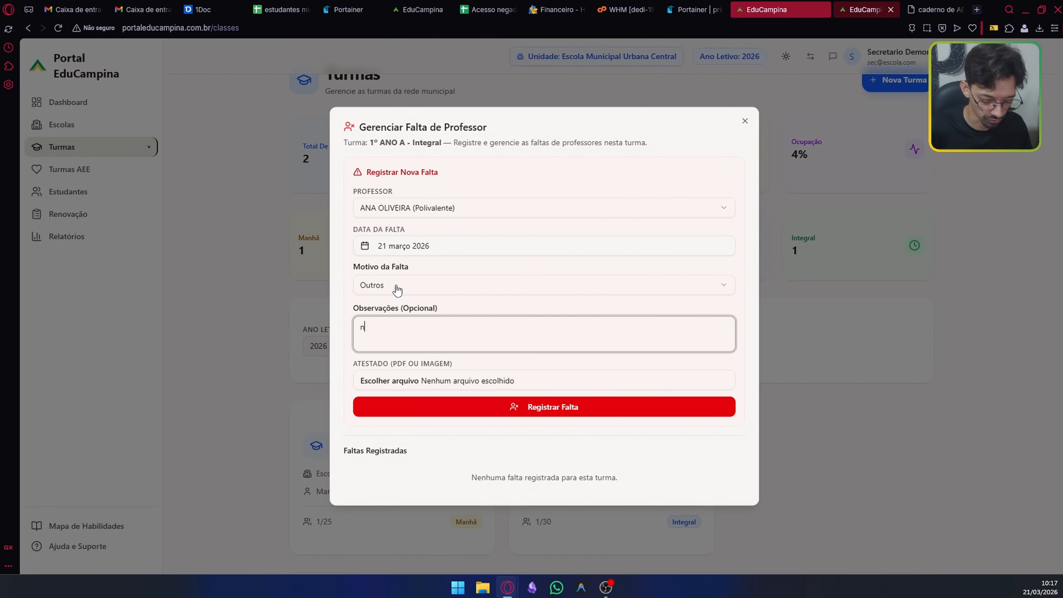
{"action": "type", "text": "ão informou"}
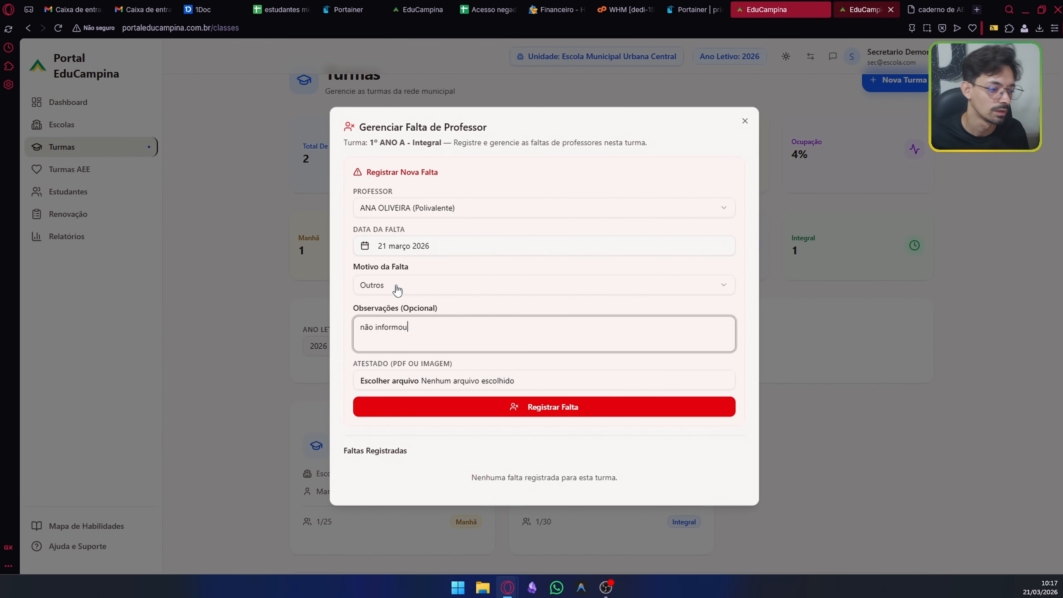
{"action": "left_click", "coordinate": [562, 358]}
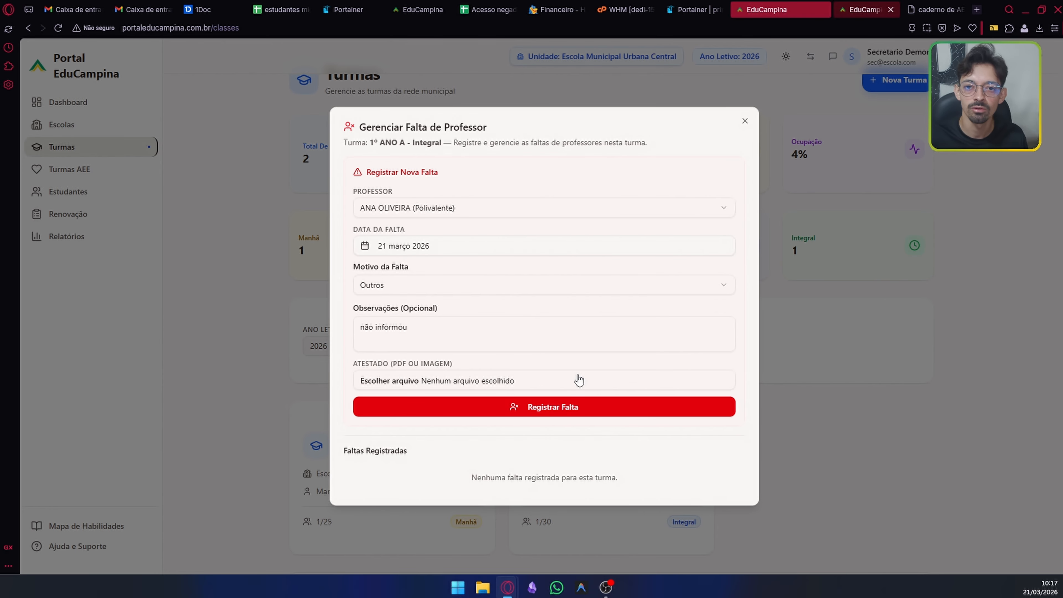
- Try to register the absence without attaching a certificate file
{"action": "left_click", "coordinate": [394, 383]}
{"action": "left_click", "coordinate": [663, 376]}
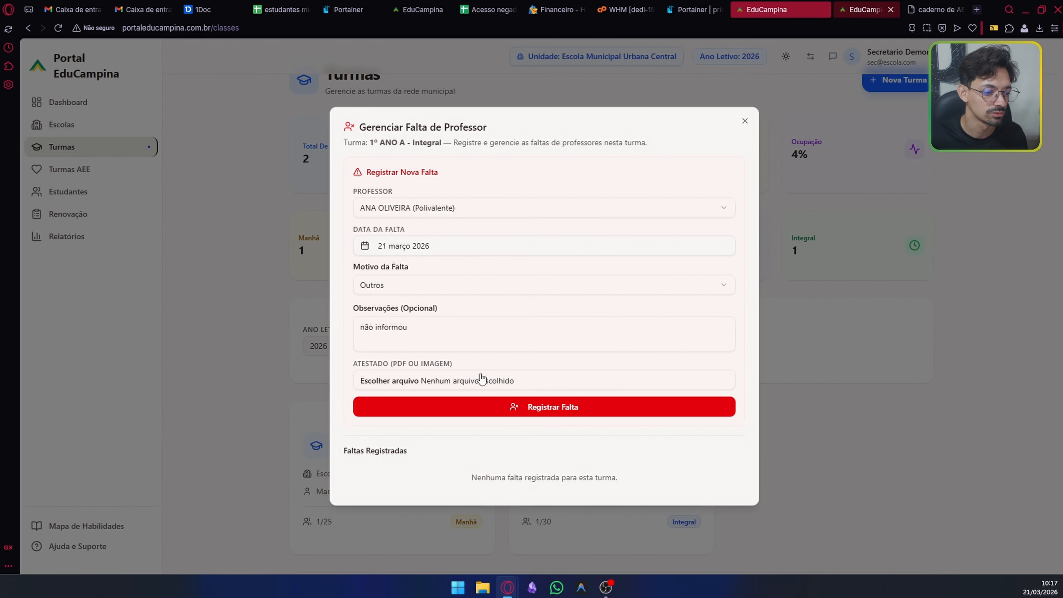
{"action": "left_click", "coordinate": [597, 417]}
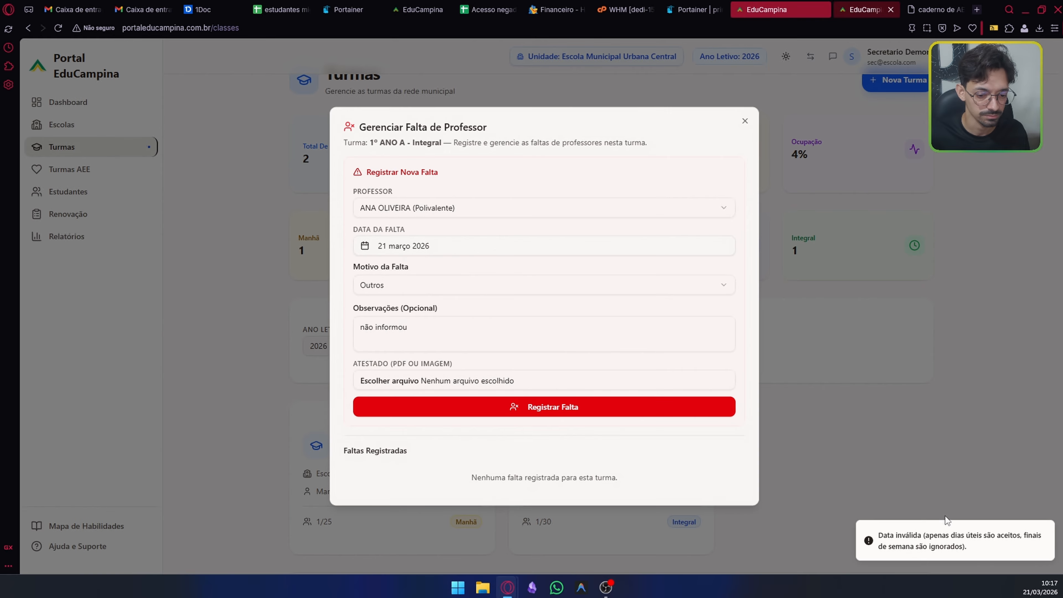
- Clear the absence date and select the period from 10 to 12 March 2026
{"action": "left_click", "coordinate": [437, 247]}
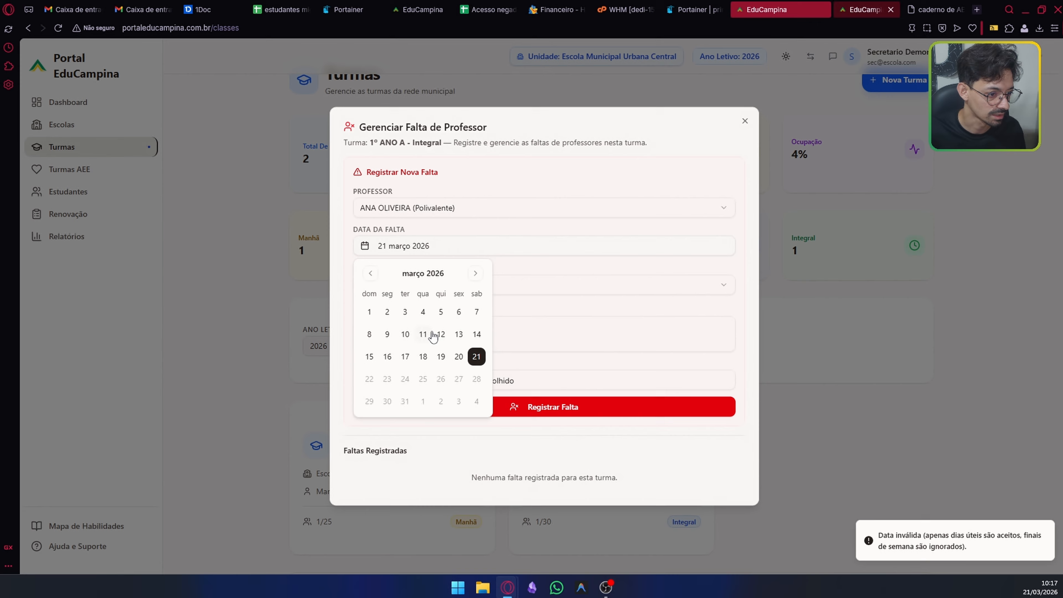
{"action": "left_click", "coordinate": [476, 356]}
{"action": "left_click", "coordinate": [476, 356]}
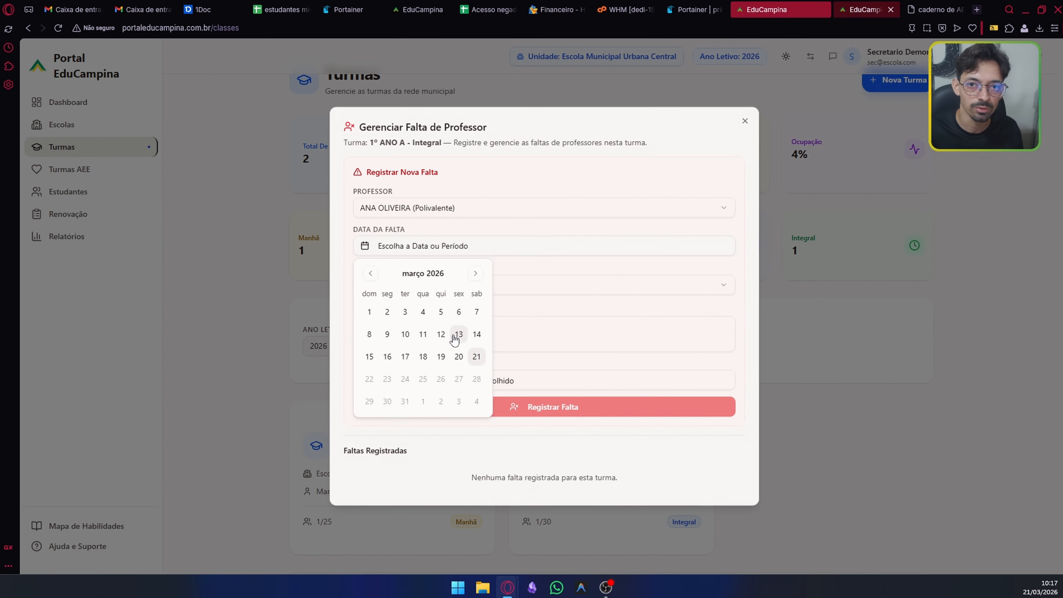
{"action": "left_click", "coordinate": [405, 338]}
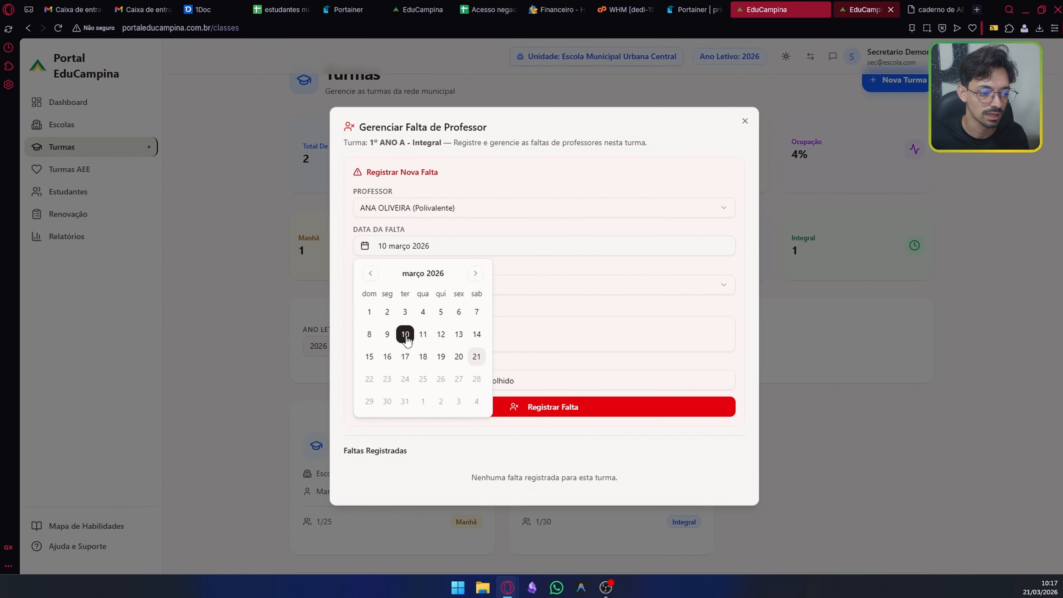
{"action": "left_click", "coordinate": [441, 338]}
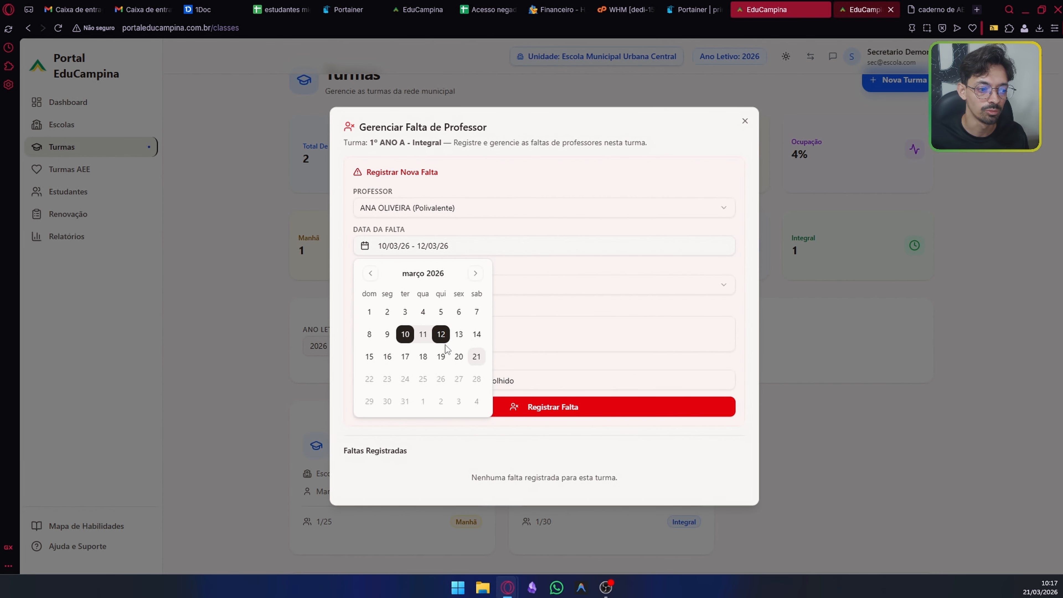
- Reduce the absence period to the single day 10 March 2026 and register the absence
{"action": "left_click", "coordinate": [406, 337]}
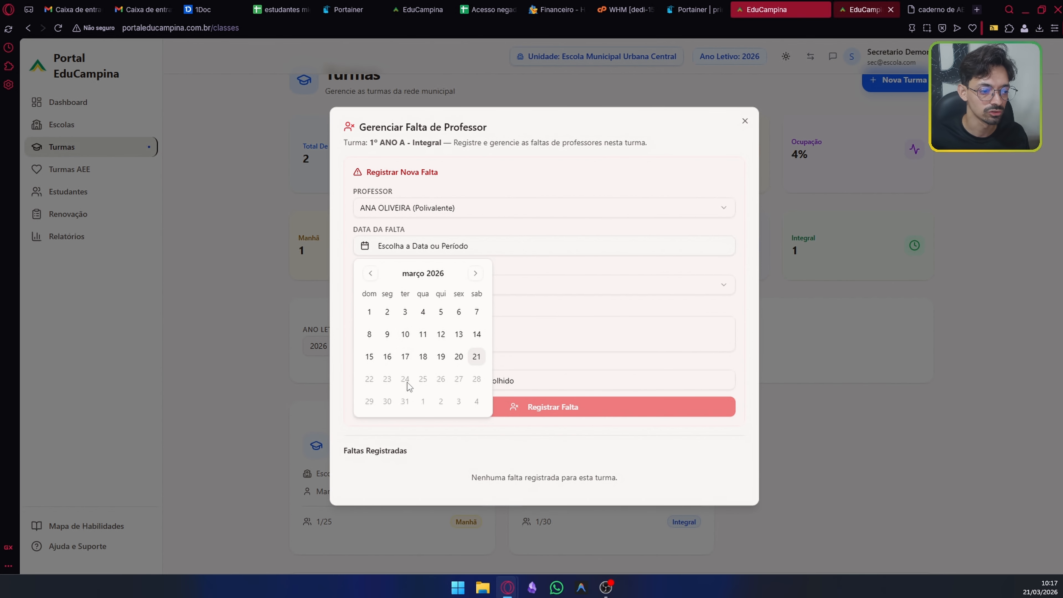
{"action": "left_click", "coordinate": [405, 337]}
{"action": "left_click", "coordinate": [405, 337]}
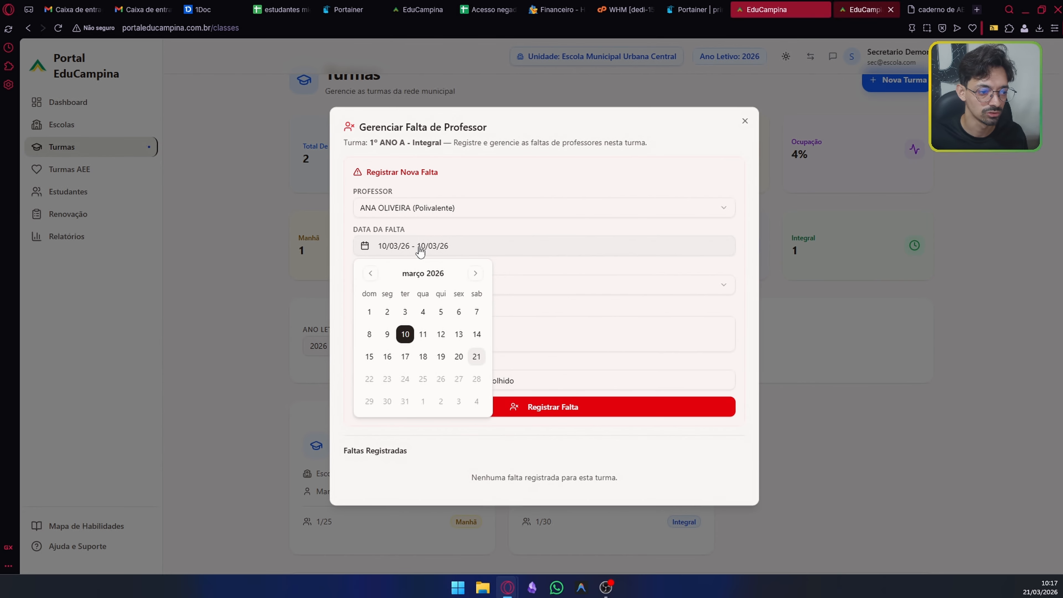
{"action": "left_click", "coordinate": [751, 368]}
{"action": "left_click", "coordinate": [721, 409]}
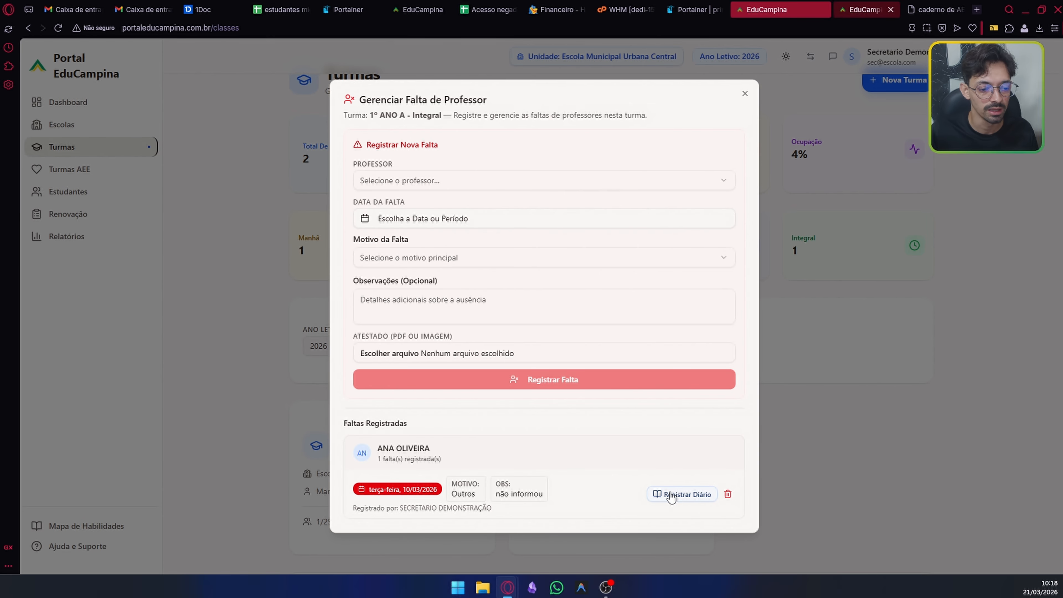
- Open diary registration for the recorded absence and examine the notices, class information and diary sections for 10 March
{"action": "left_click", "coordinate": [655, 497]}
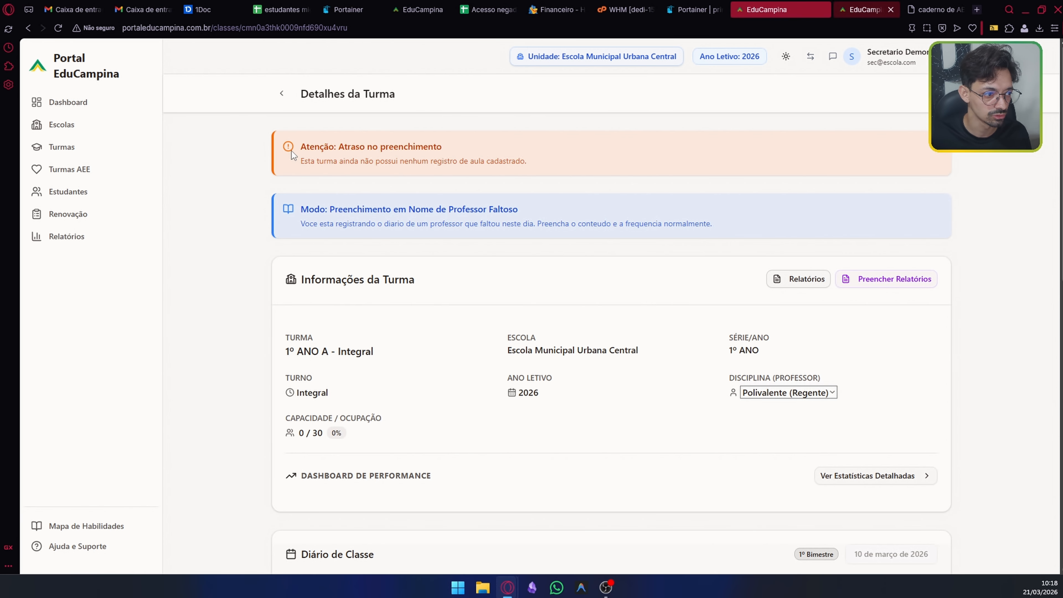
{"action": "left_click_drag", "start_coordinate": [295, 149], "coordinate": [535, 166]}
{"action": "left_click", "coordinate": [545, 170]}
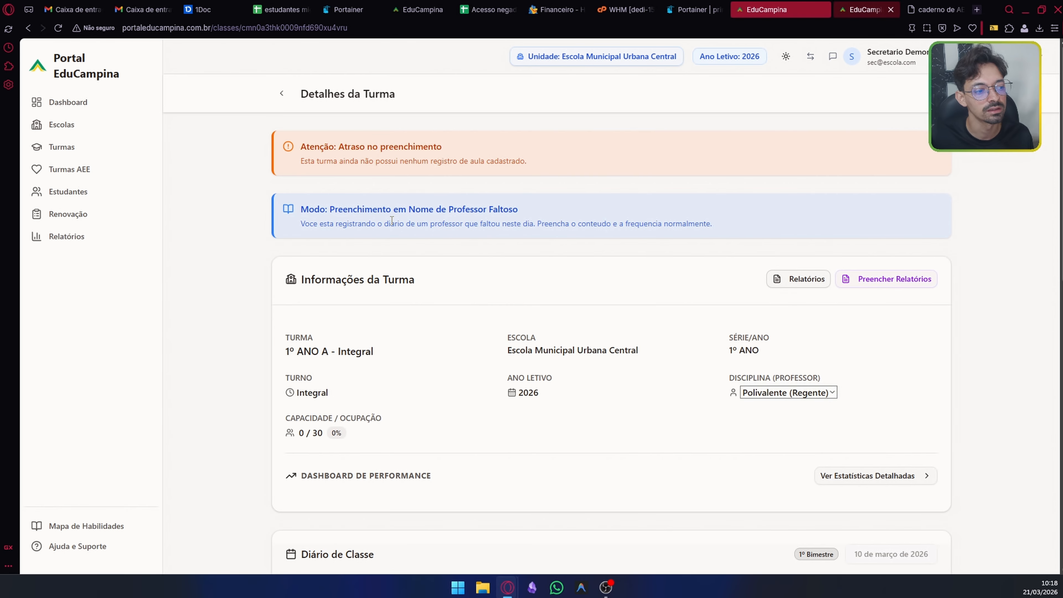
{"action": "left_click_drag", "start_coordinate": [298, 209], "coordinate": [523, 203]}
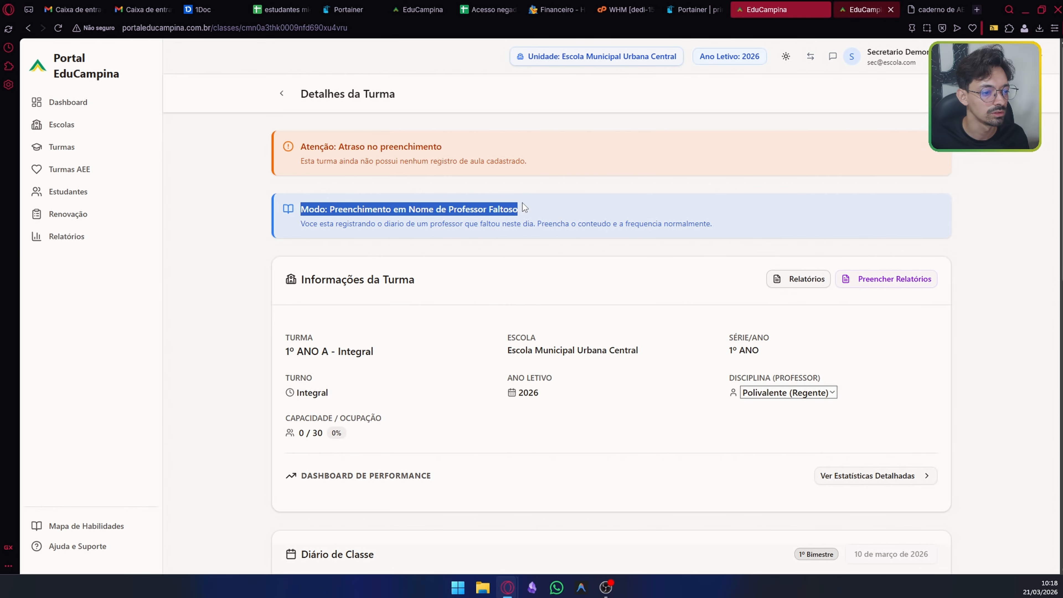
{"action": "right_click", "coordinate": [551, 214]}
{"action": "left_click", "coordinate": [483, 217]}
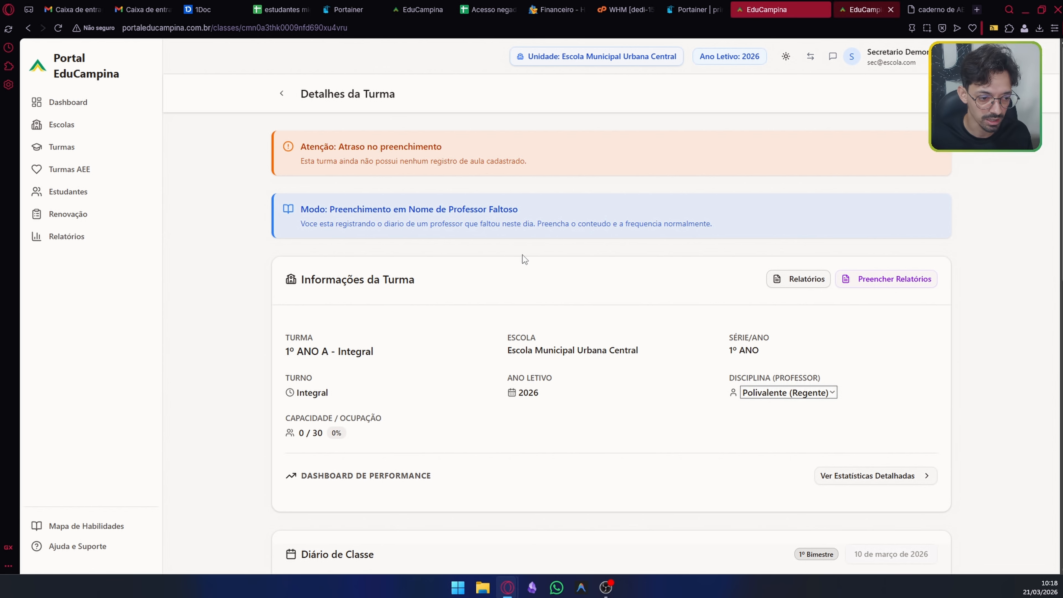
{"action": "scroll", "coordinate": [582, 402], "scroll_direction": "down", "scroll_amount": 4}
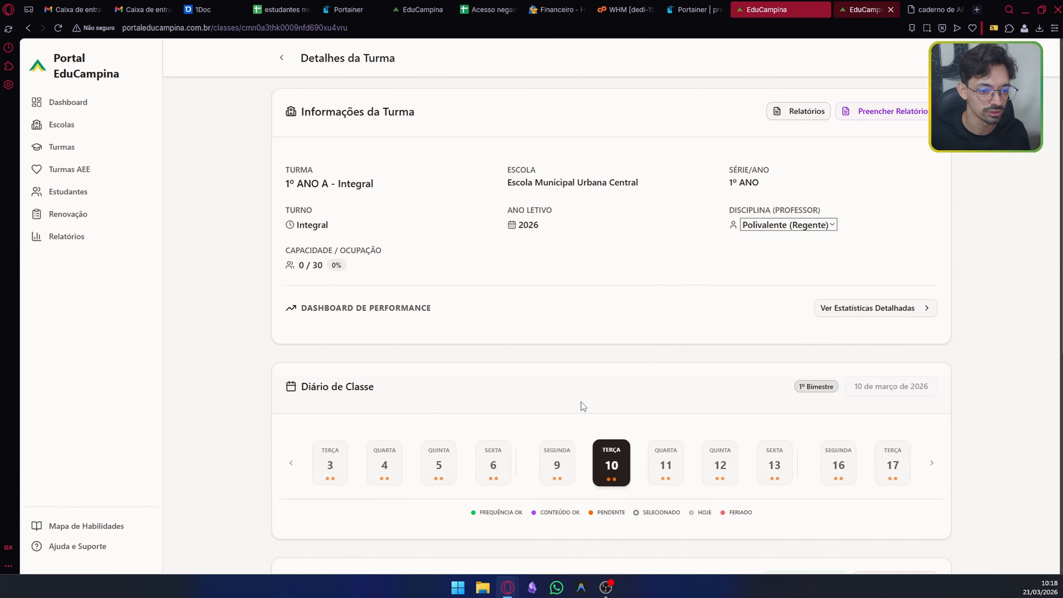
{"action": "scroll", "coordinate": [555, 284], "scroll_direction": "down", "scroll_amount": 7}
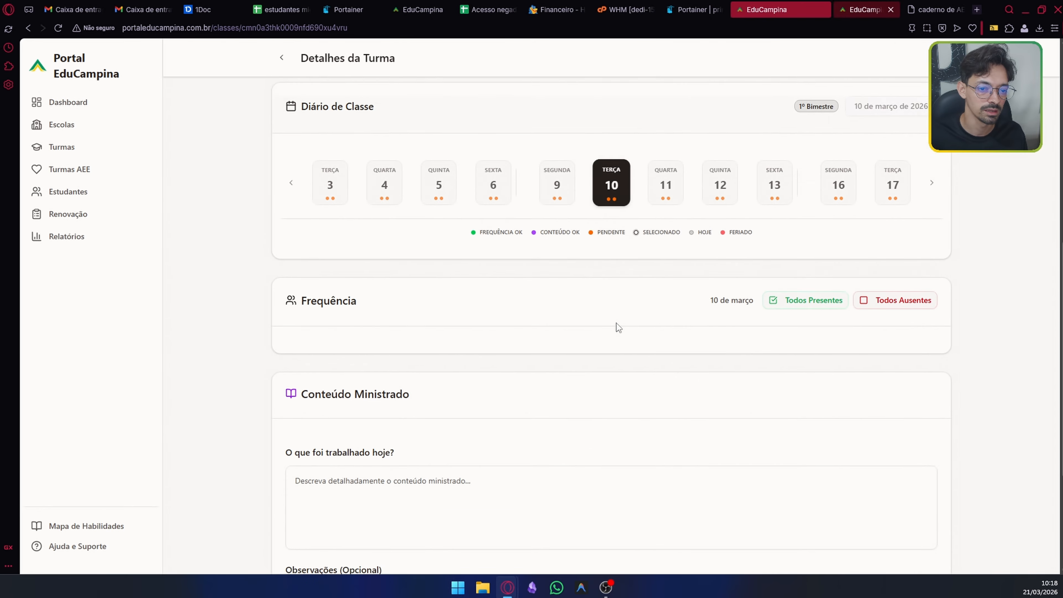
- Check the 10 March diary status and examine its attendance section and the taught-content and observations fields
{"action": "scroll", "coordinate": [616, 318], "scroll_direction": "down", "scroll_amount": 1}
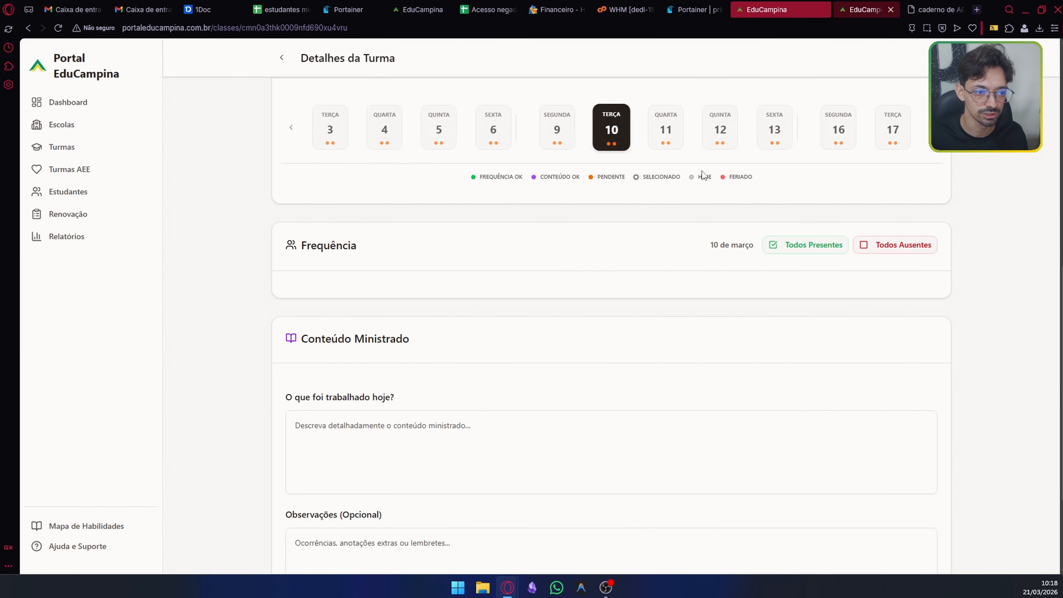
{"action": "mouse_move", "coordinate": [613, 130]}
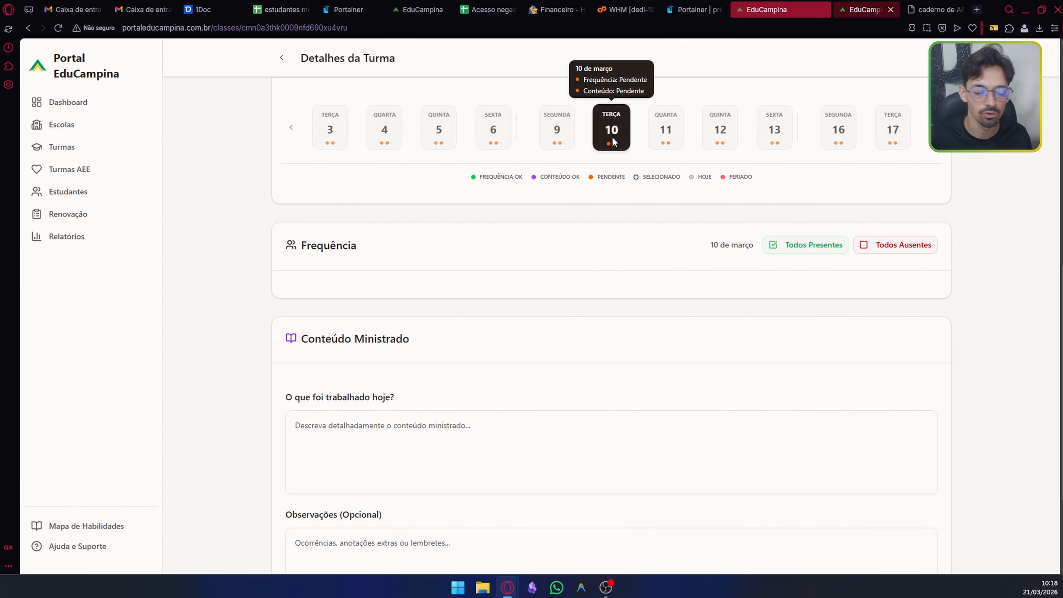
{"action": "scroll", "coordinate": [435, 260], "scroll_direction": "down", "scroll_amount": 1}
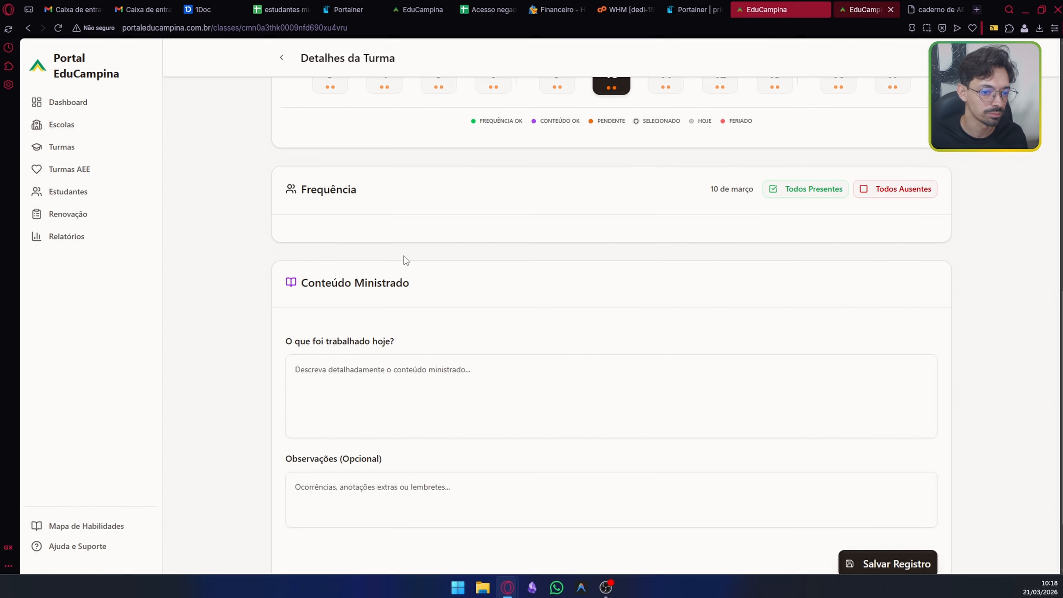
{"action": "double_click", "coordinate": [382, 196]}
{"action": "left_click", "coordinate": [375, 407]}
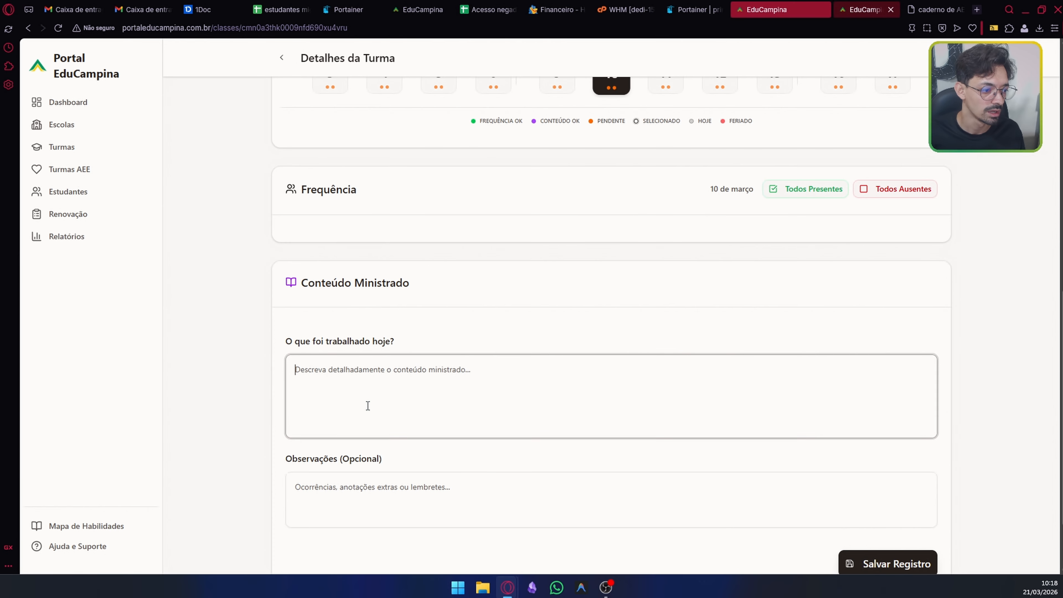
{"action": "left_click", "coordinate": [434, 483]}
{"action": "left_click", "coordinate": [438, 412]}
{"action": "left_click", "coordinate": [430, 480]}
{"action": "scroll", "coordinate": [467, 430], "scroll_direction": "down", "scroll_amount": 2}
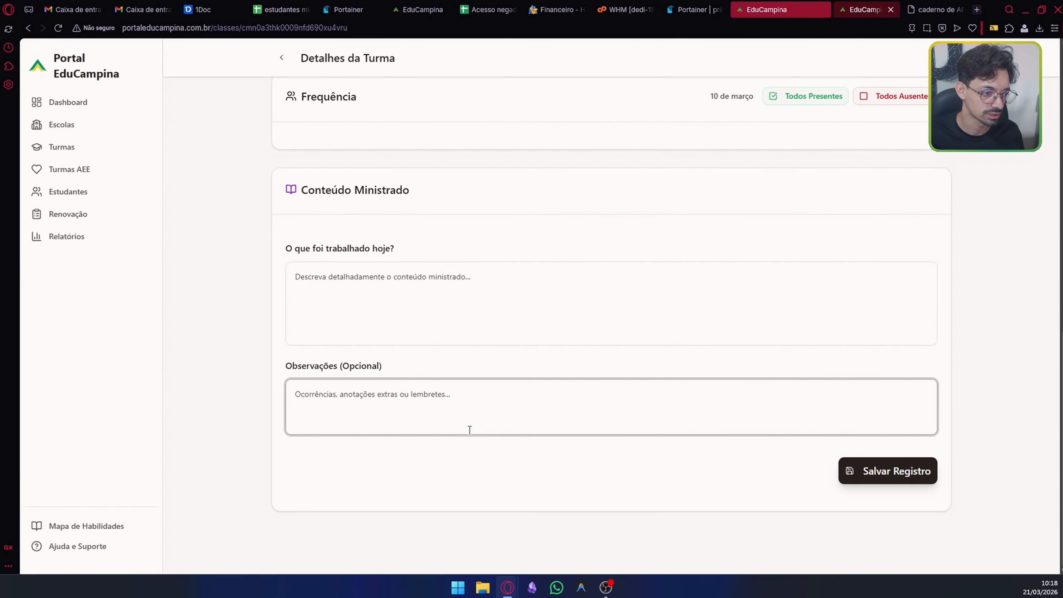
{"action": "left_click", "coordinate": [474, 337]}
{"action": "scroll", "coordinate": [475, 337], "scroll_direction": "up", "scroll_amount": 4}
{"action": "left_click", "coordinate": [314, 291]}
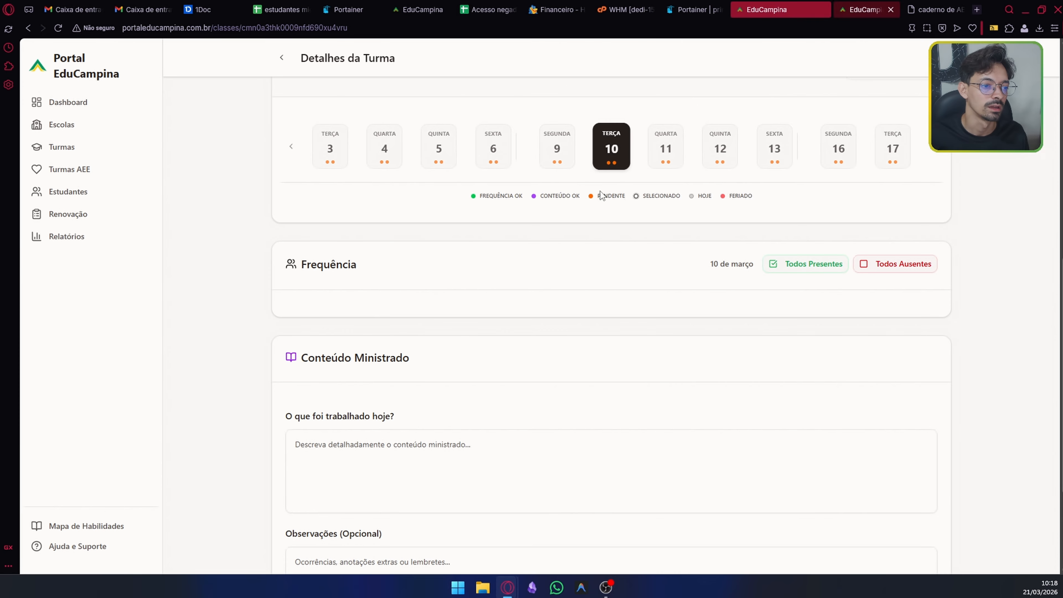
- Review the 10 March entry from the diary's day selector down to the record-saving area and back to the class information
{"action": "mouse_move", "coordinate": [627, 152]}
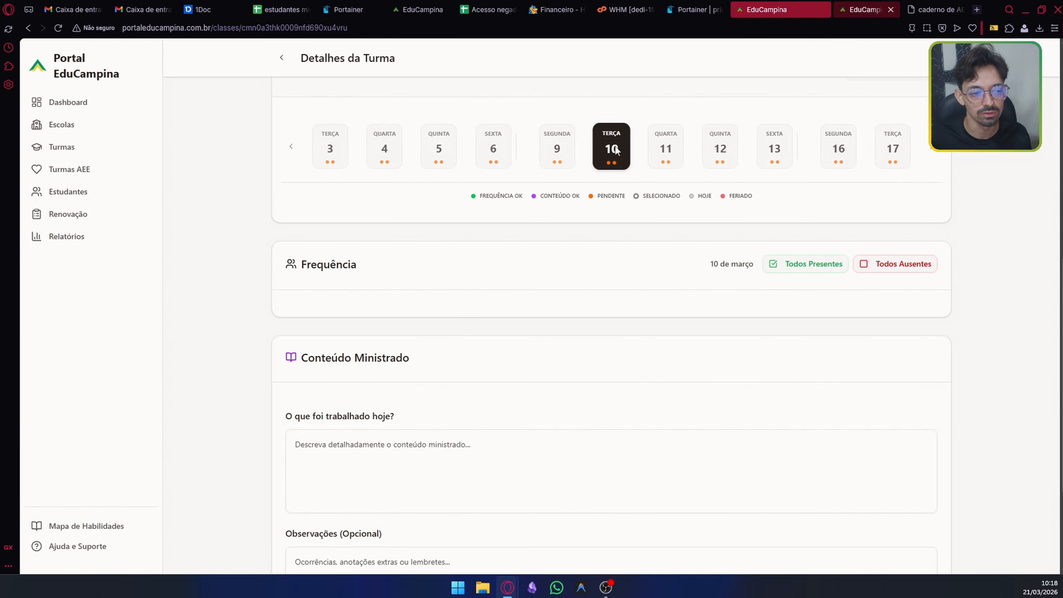
{"action": "scroll", "coordinate": [473, 320], "scroll_direction": "down", "scroll_amount": 3}
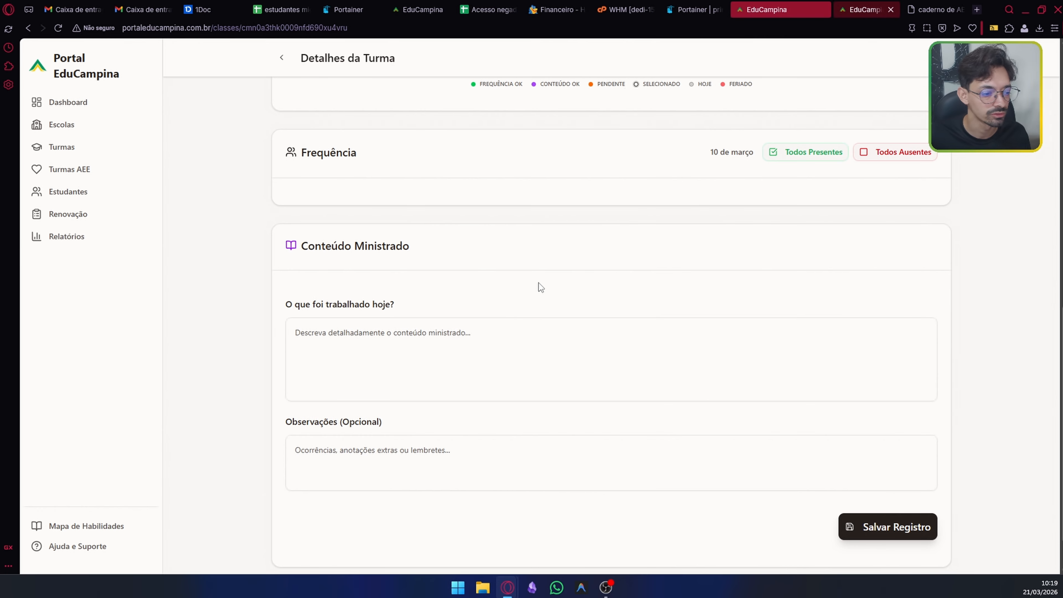
{"action": "scroll", "coordinate": [419, 299], "scroll_direction": "down", "scroll_amount": 1}
{"action": "left_click", "coordinate": [457, 313]}
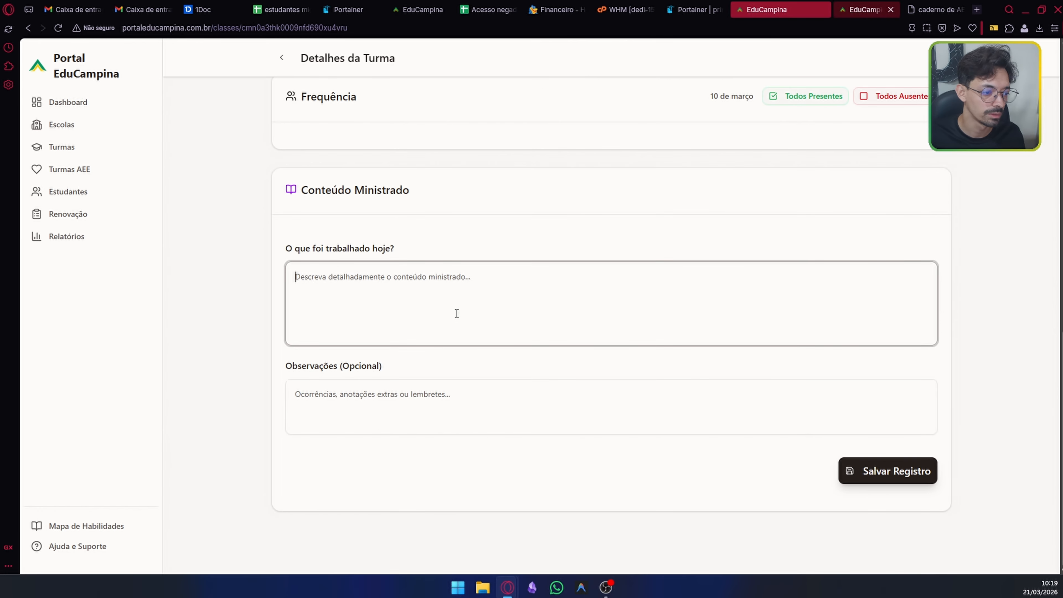
{"action": "scroll", "coordinate": [598, 313], "scroll_direction": "up", "scroll_amount": 8}
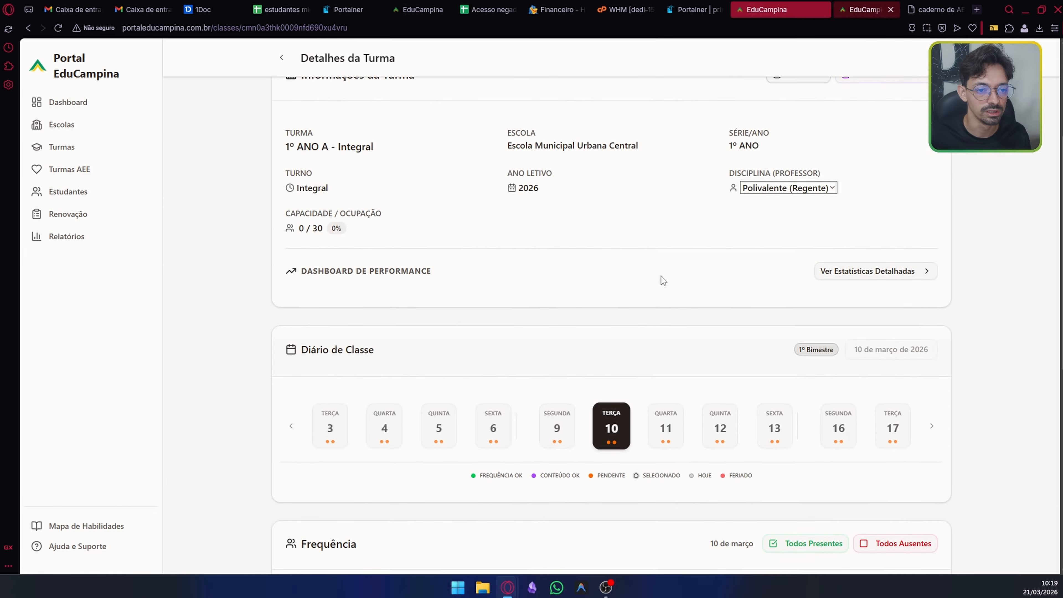
- Return to the class list and view the actions available for the 1º ANO A - Integral class
{"action": "scroll", "coordinate": [663, 252], "scroll_direction": "up", "scroll_amount": 4}
{"action": "left_click", "coordinate": [281, 97]}
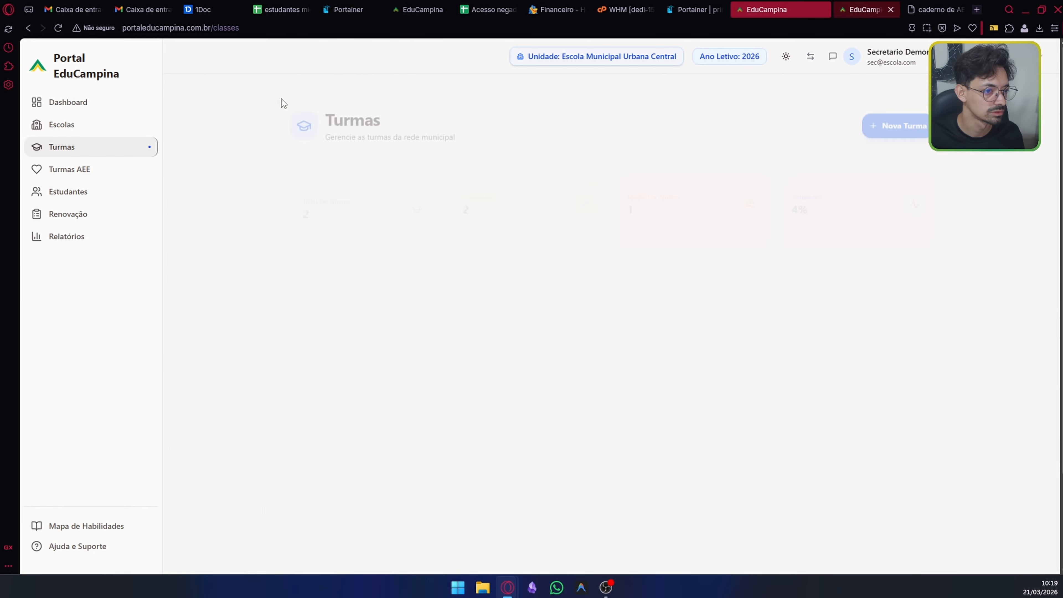
{"action": "scroll", "coordinate": [828, 410], "scroll_direction": "down", "scroll_amount": 2}
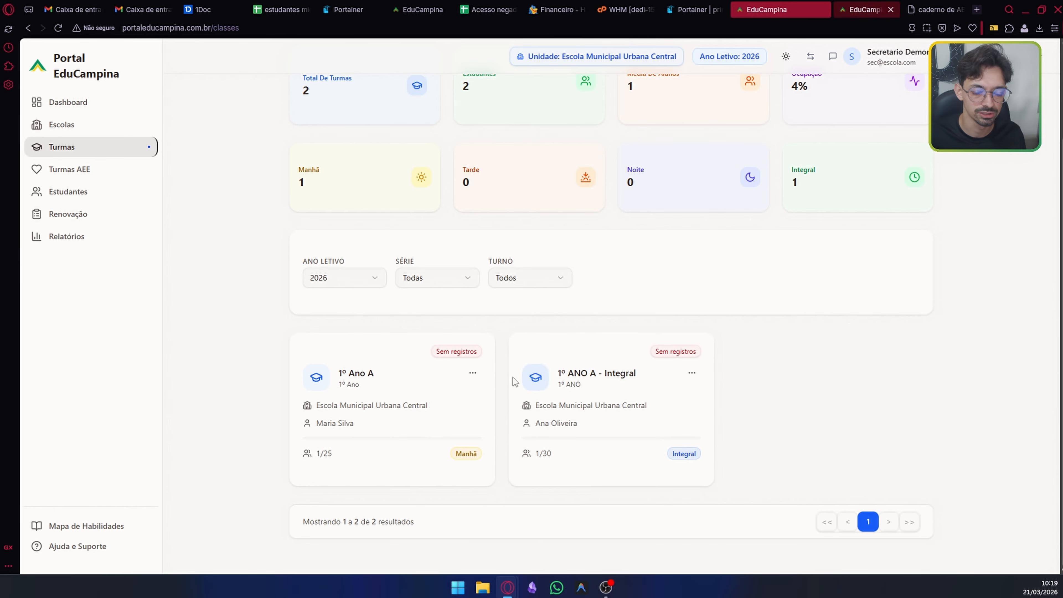
{"action": "left_click", "coordinate": [692, 372]}
{"action": "left_click", "coordinate": [833, 418]}
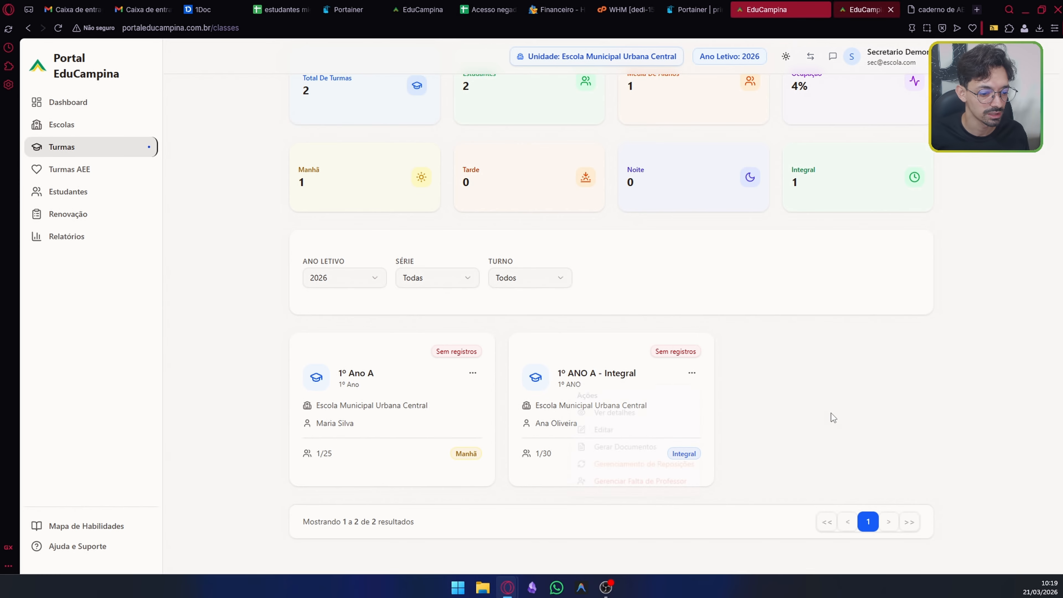
{"action": "scroll", "coordinate": [868, 360], "scroll_direction": "up", "scroll_amount": 2}
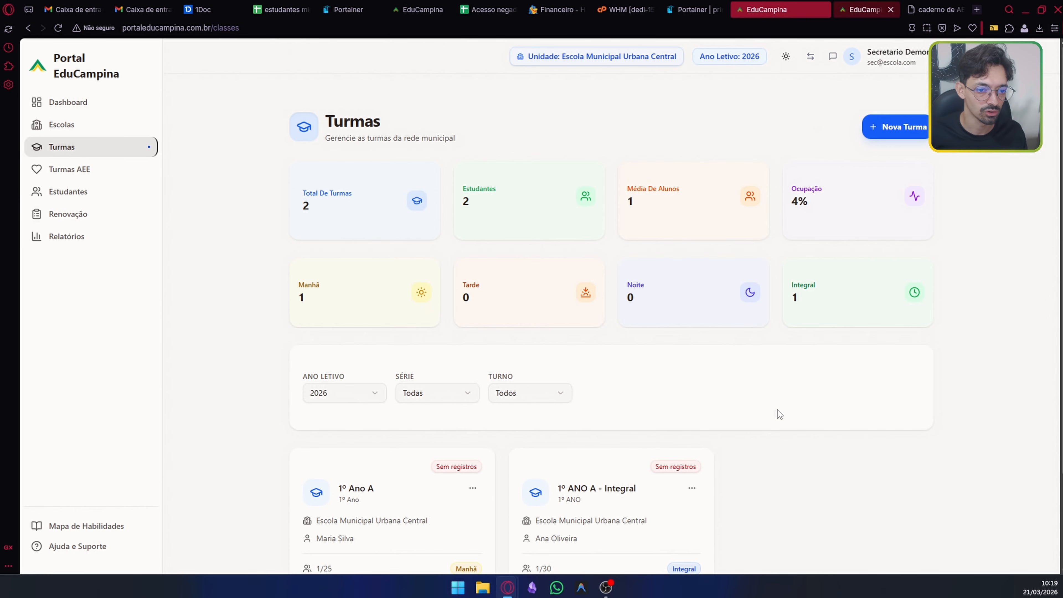